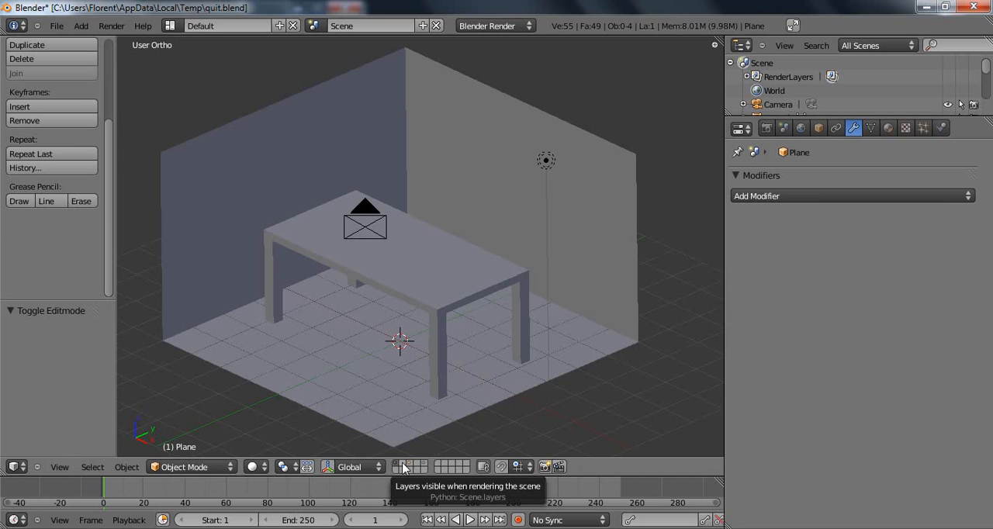
Switch the scene to the empty second layer, leaving the table and room layer hidden.
click(403, 467)
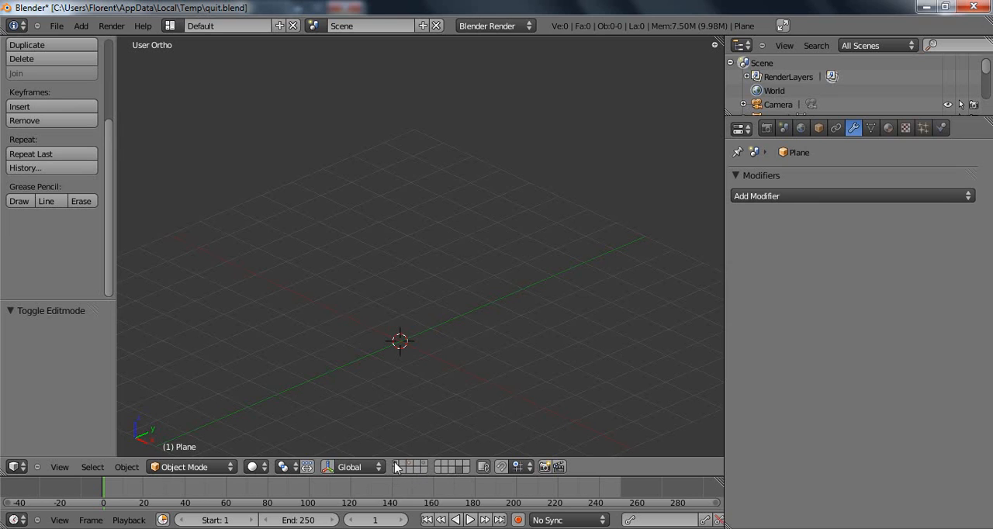
click(397, 466)
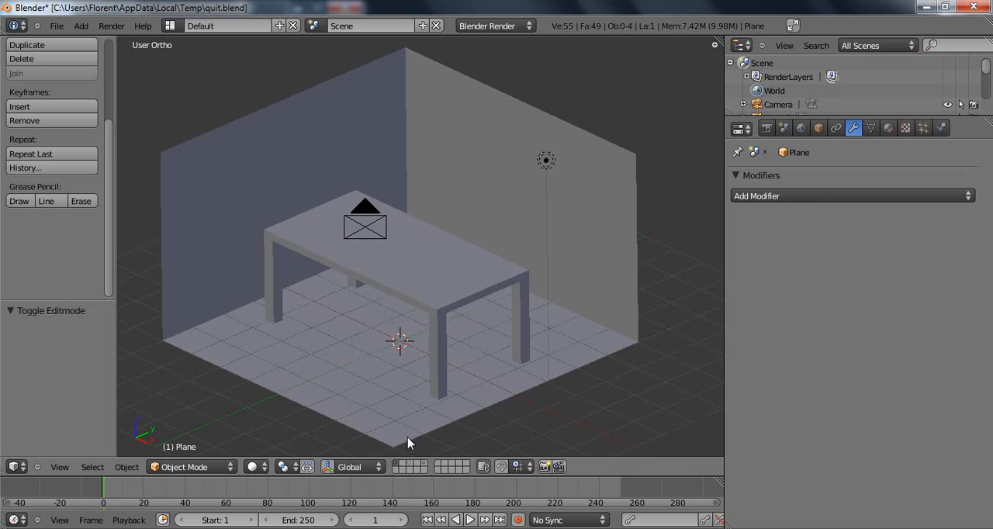
click(402, 470)
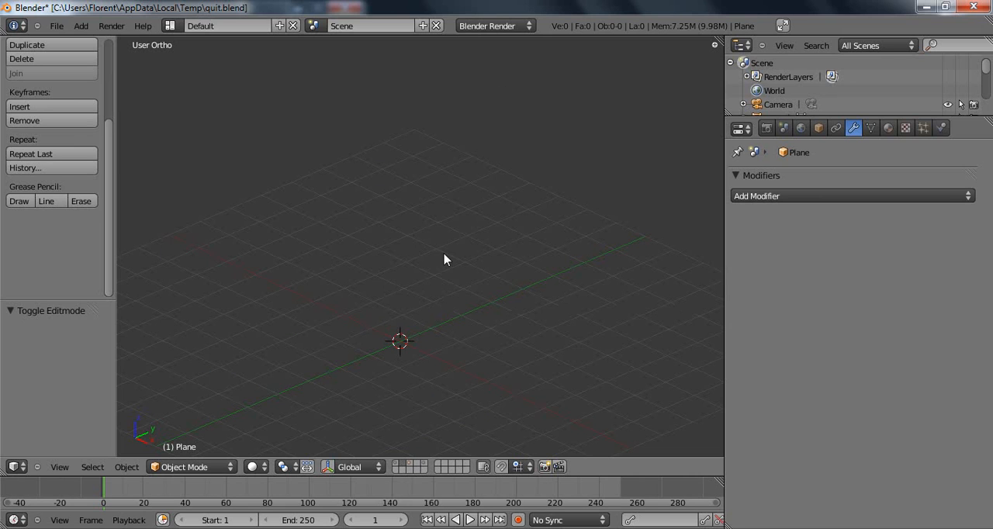
Add a plane at the origin in front view and rotate it 90° about the X axis.
key(KP_1)
shift+middle_drag(321, 261, 466, 158)
mouse_move(414, 236)
shift+middle_down()
mouse_move(449, 155)
mouse_move(444, 185)
shift+middle_up()
scroll(444, 163, down, 4)
key(shift+a)
click(454, 191)
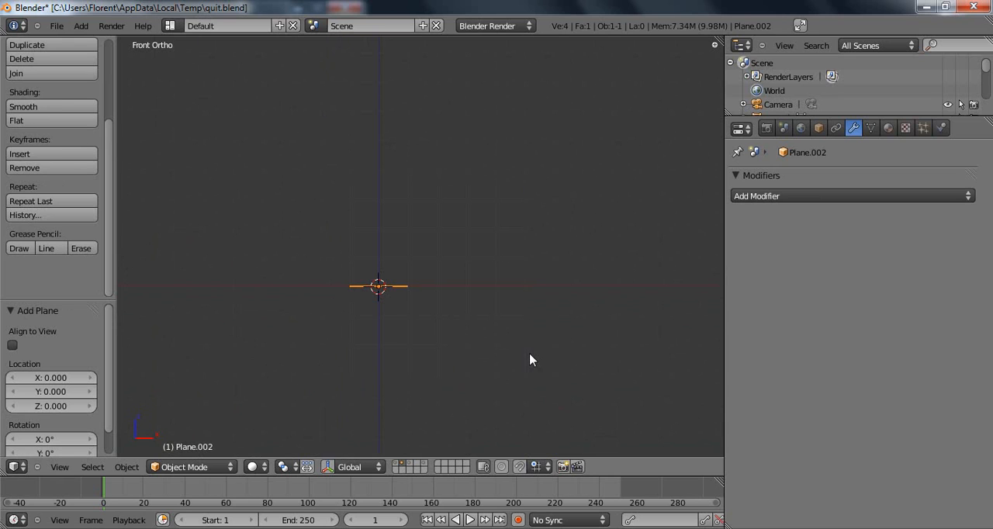
text(rx)
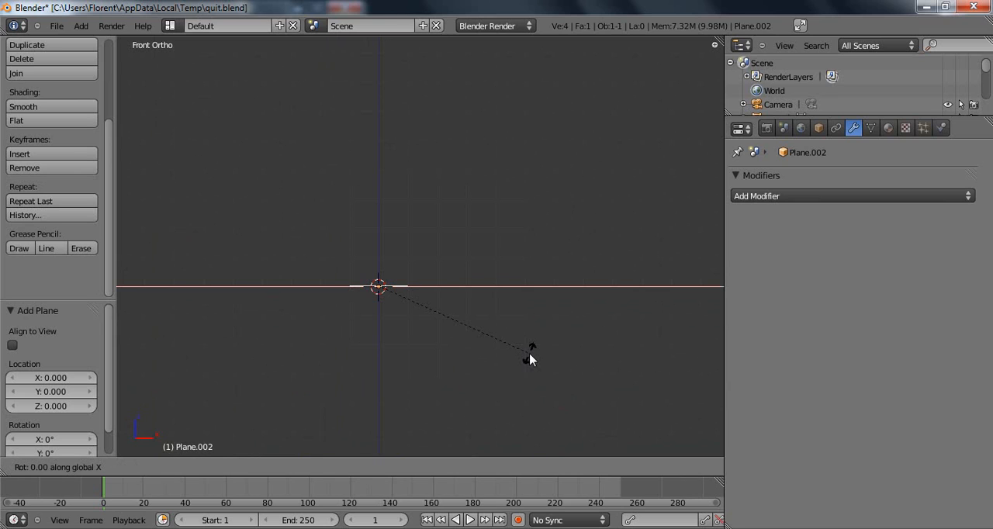
text(90)
key(Return)
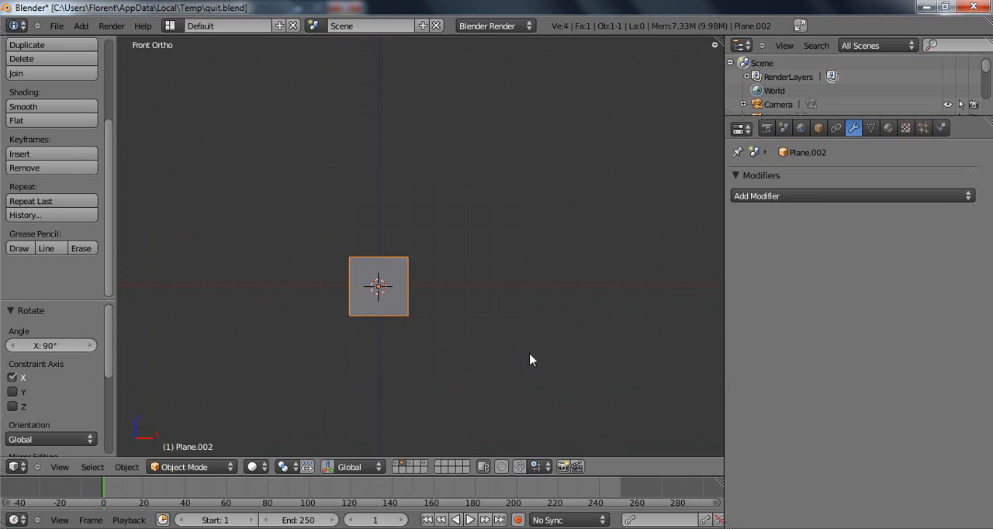
Move the plane 1 unit along X and 1 unit along Z so its corner sits on the origin.
shift+middle_drag(458, 248, 481, 237)
key(g)
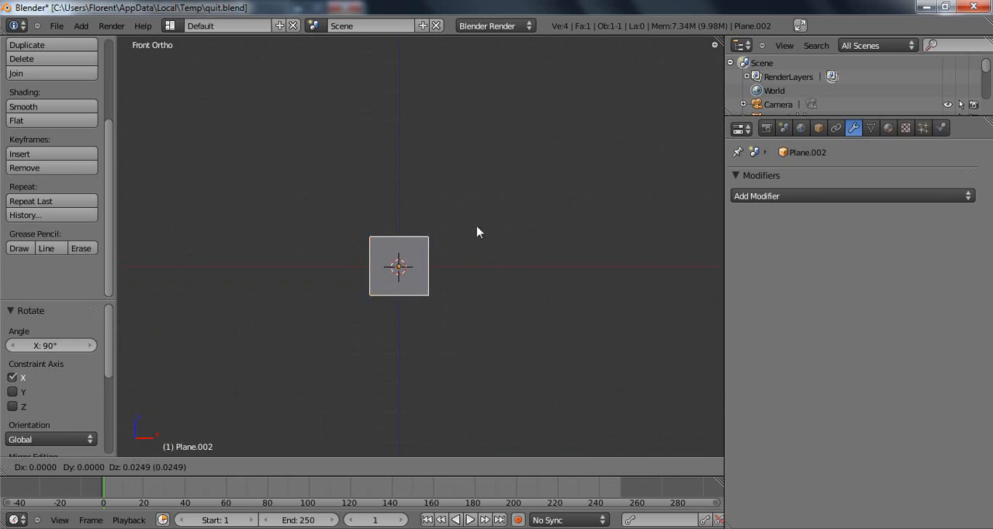
click(502, 210)
scroll(435, 291, up, 3)
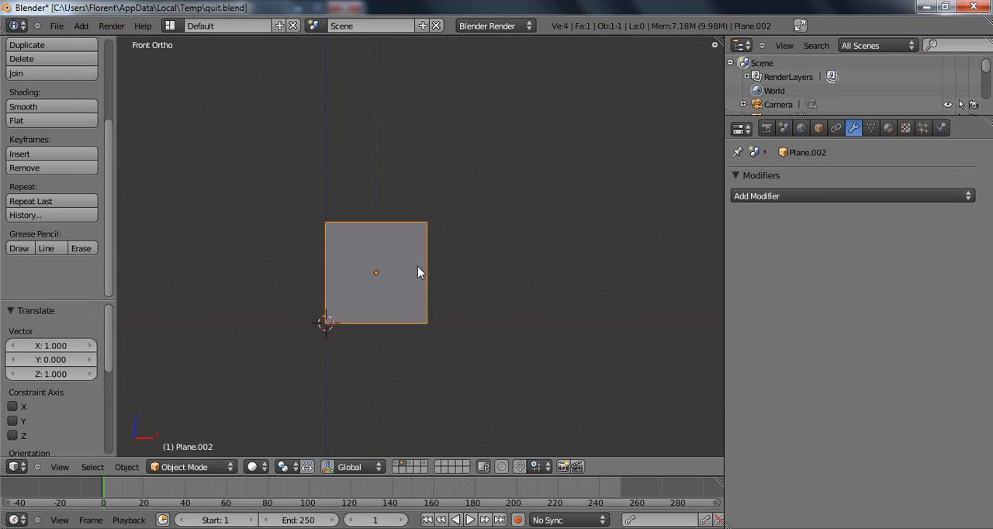
Delete the plane's two upper vertices and its outer lower vertex, keeping only the one at the origin.
key(Tab)
key(a)
key(b)
drag(304, 202, 442, 233)
key(b)
drag(412, 313, 459, 364)
key(x)
click(473, 316)
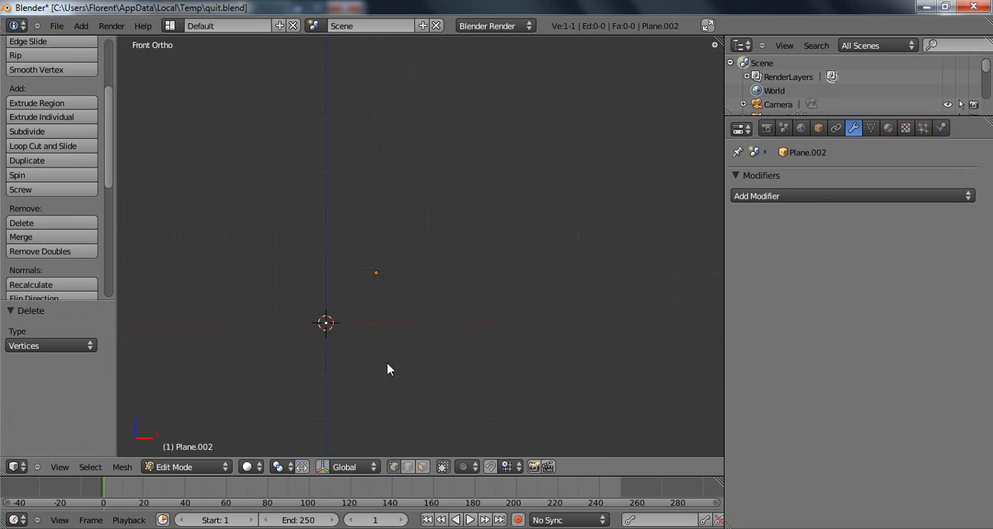
Extrude the origin vertex along X in three 1-unit segments, plus a tip segment 0.2 along X and 0.1 up.
key(e)
click(439, 372)
key(e)
click(554, 360)
key(e)
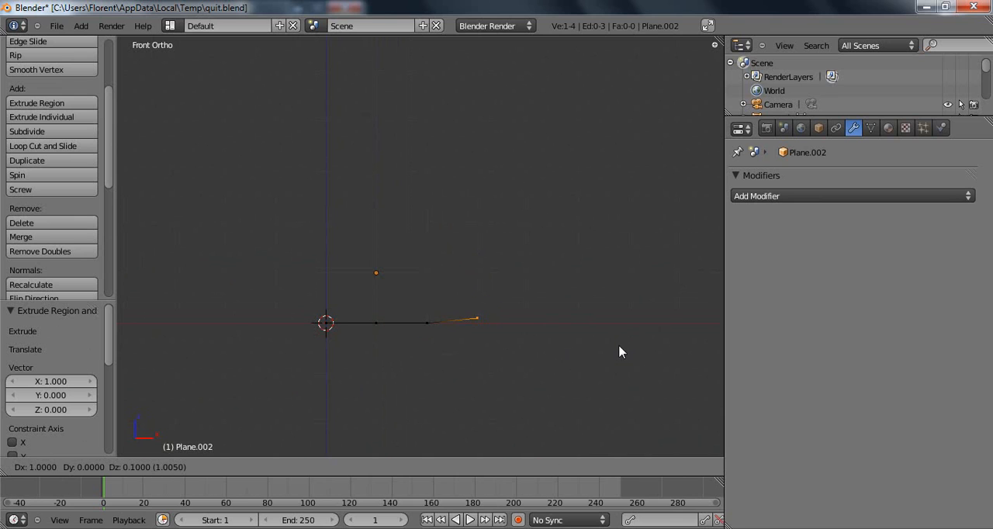
click(624, 351)
key(e)
click(638, 340)
Extrude the tip back to form the foot's upper edge, running toward the vertical axis and ending with a 0.8-unit segment.
key(e)
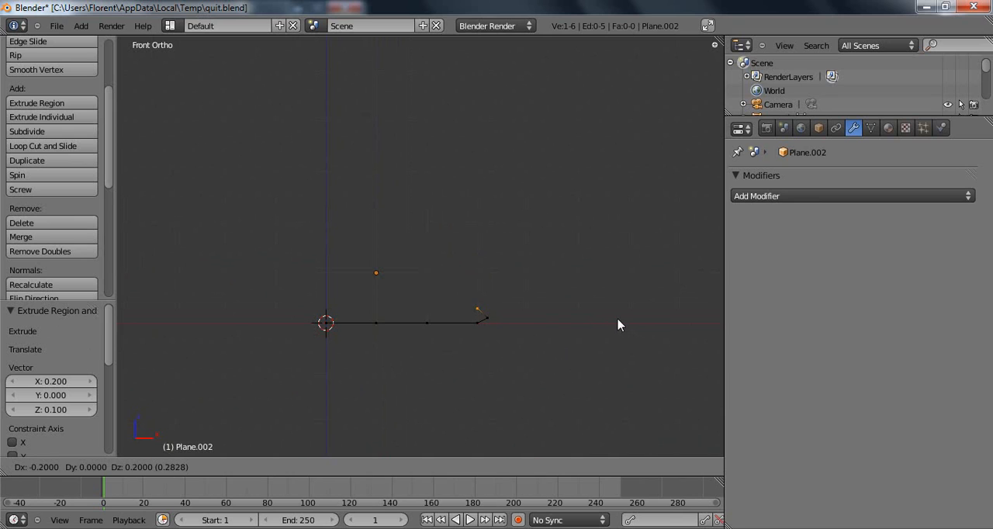
click(613, 330)
key(e)
click(551, 337)
key(e)
click(485, 345)
key(e)
click(429, 348)
Extrude the stem straight up from the foot in four vertical segments, the last one 1.2 units long.
key(e)
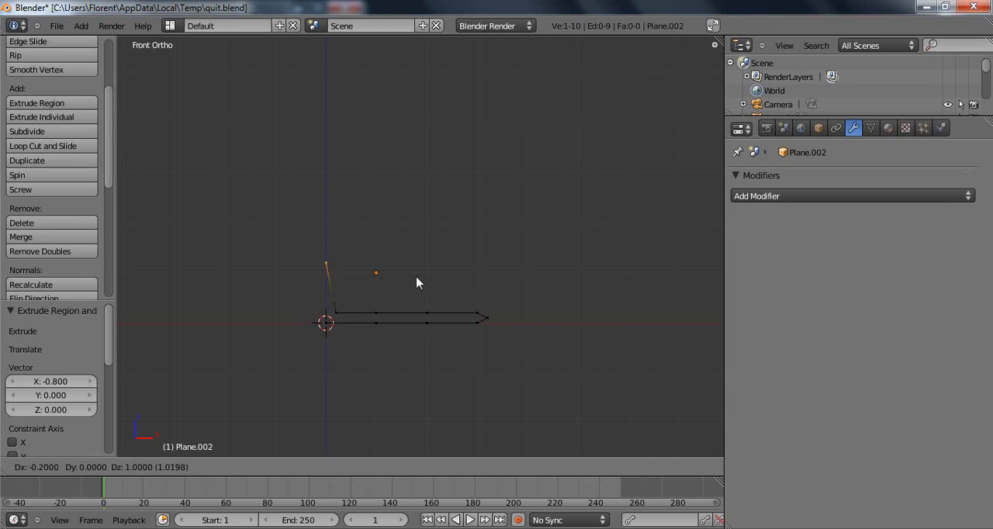
click(424, 277)
key(e)
click(413, 178)
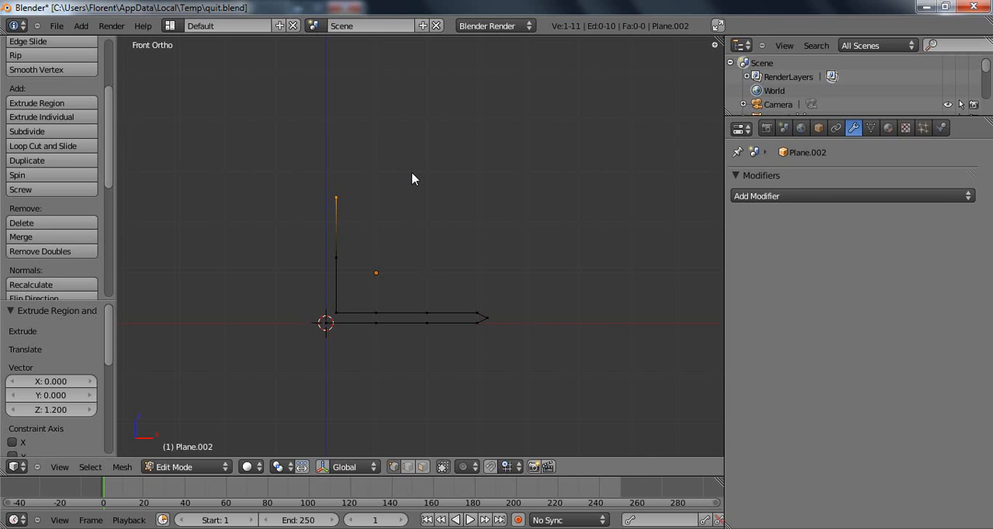
key(e)
click(405, 109)
shift+middle_drag(406, 106, 384, 239)
key(e)
click(382, 236)
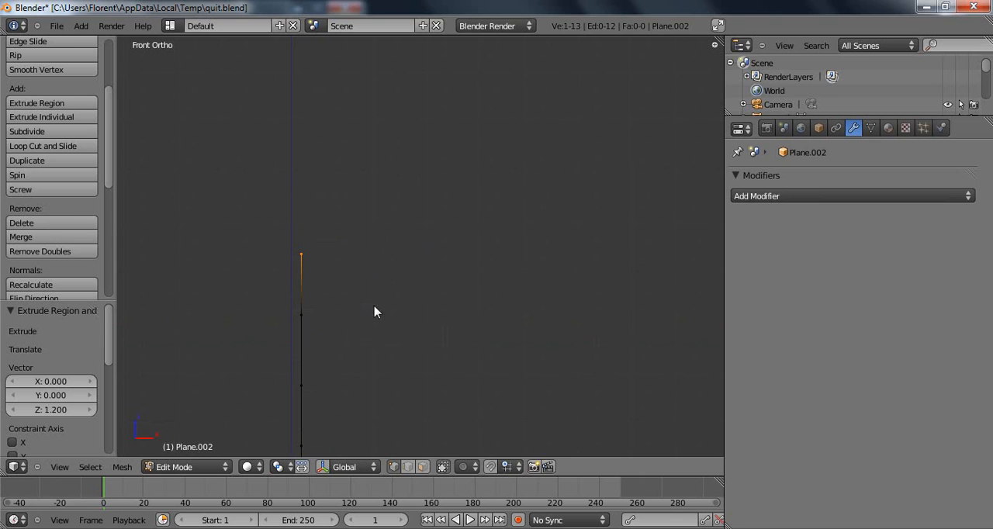
Extend the profile from the stem's top into a curved outer bowl wall rising to the rim.
ctrl+click(359, 248)
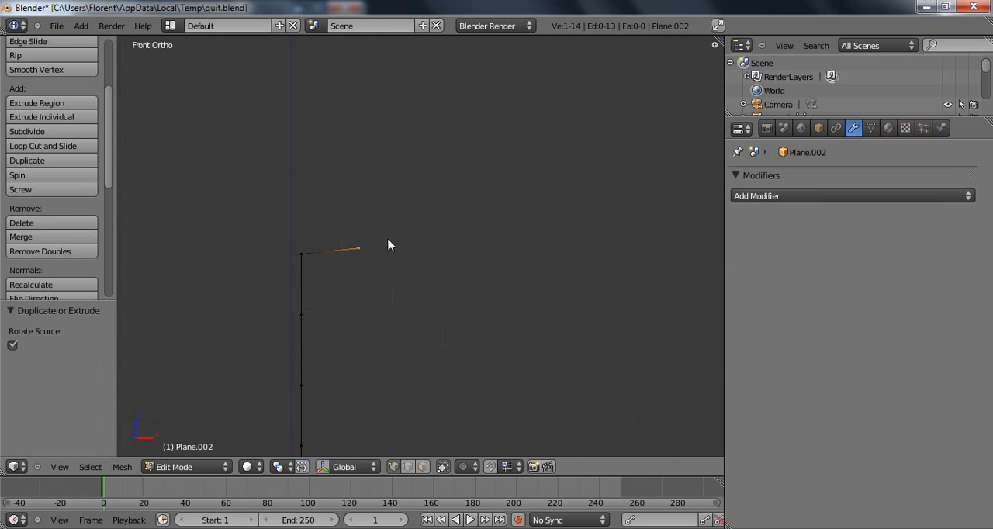
ctrl+click(407, 235)
ctrl+click(454, 210)
ctrl+click(488, 184)
ctrl+click(520, 115)
ctrl+click(524, 58)
shift+middle_drag(534, 88, 518, 177)
ctrl+click(509, 111)
Trace the rim and the bowl's inner wall parallel to the outer curve, down to the vertical axis.
ctrl+click(502, 109)
ctrl+click(501, 139)
ctrl+click(494, 194)
ctrl+click(483, 228)
ctrl+click(466, 261)
ctrl+click(434, 285)
ctrl+click(388, 305)
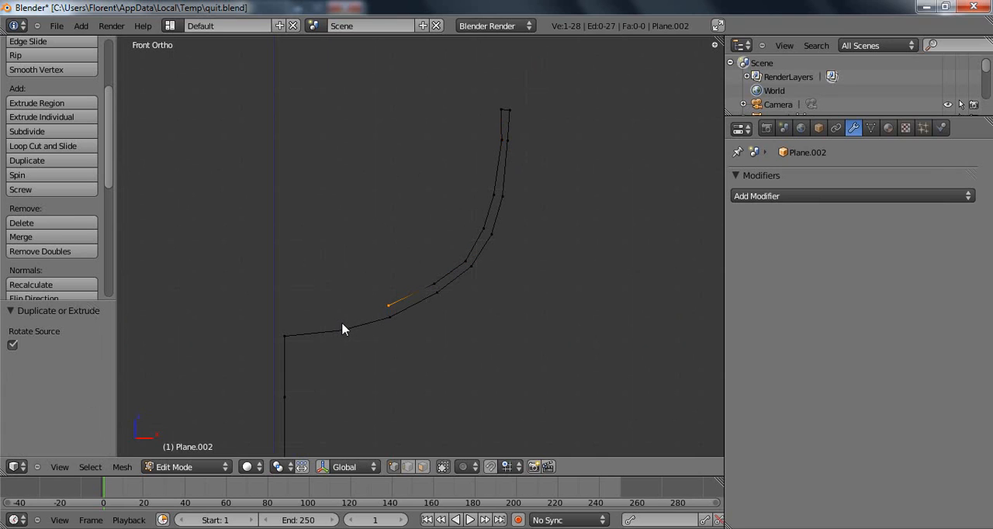
ctrl+click(340, 320)
ctrl+click(278, 328)
ctrl+click(284, 328)
Examine the whole glass half-profile and how its end vertices line up with the vertical axis.
scroll(372, 324, down, 4)
shift+middle_drag(397, 306, 442, 288)
scroll(435, 244, down, 3)
scroll(443, 311, up, 3)
shift+middle_drag(444, 341, 472, 266)
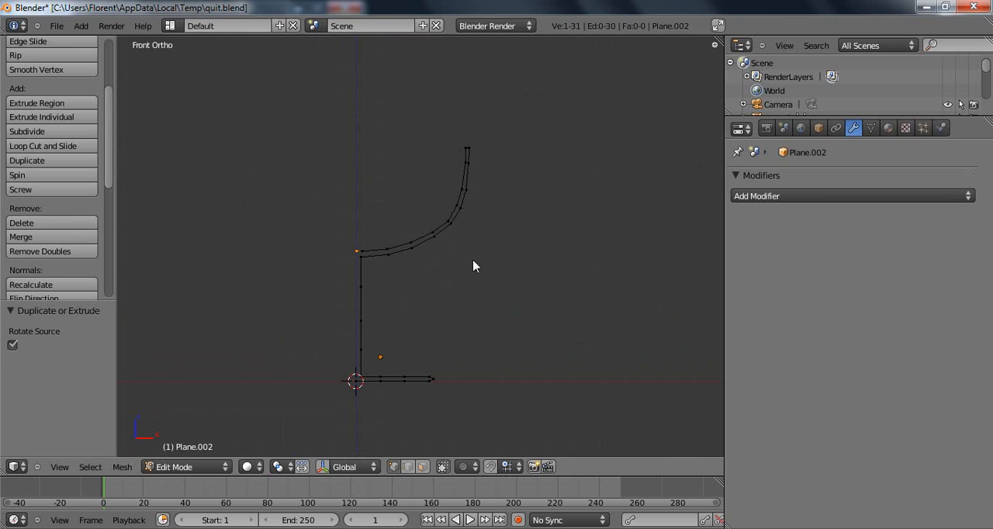
scroll(446, 279, up, 3)
shift+middle_drag(391, 318, 428, 271)
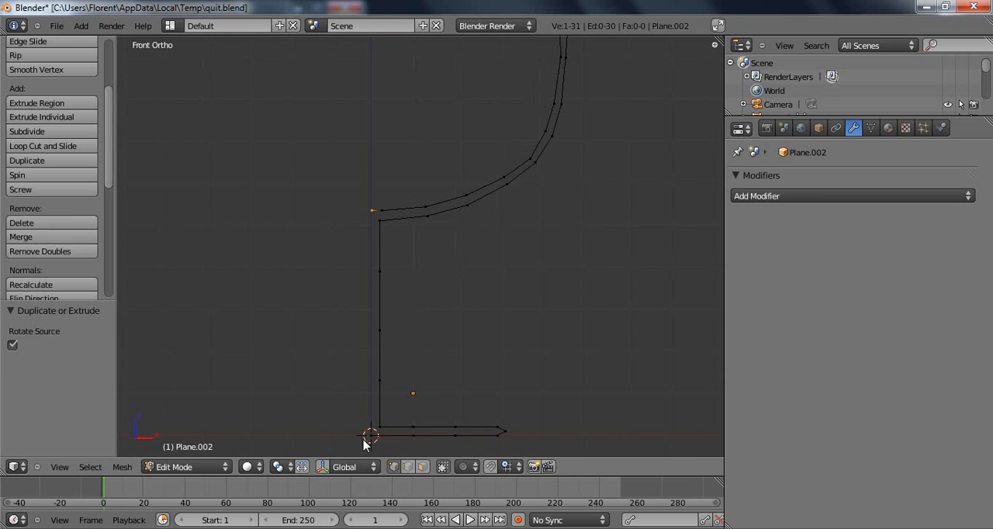
scroll(370, 242, down, 3)
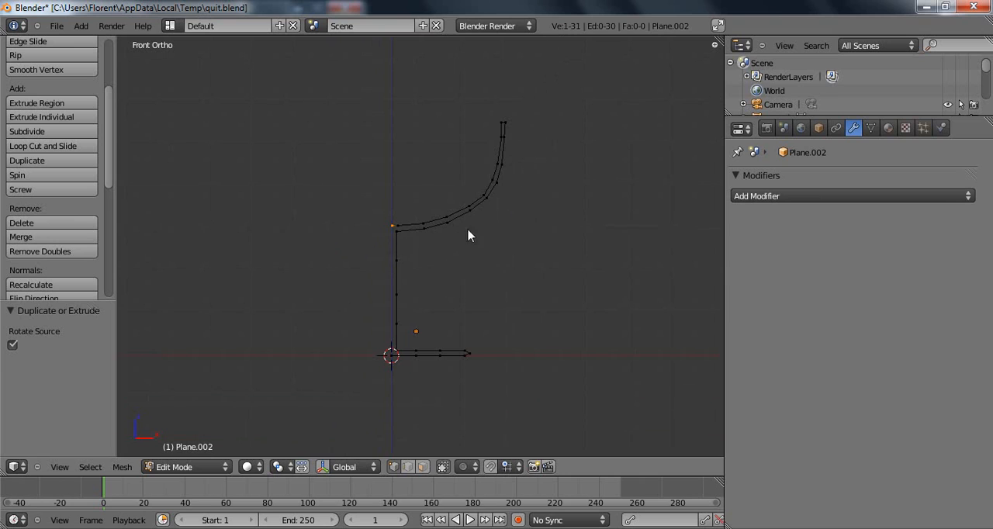
shift+middle_drag(445, 229, 435, 302)
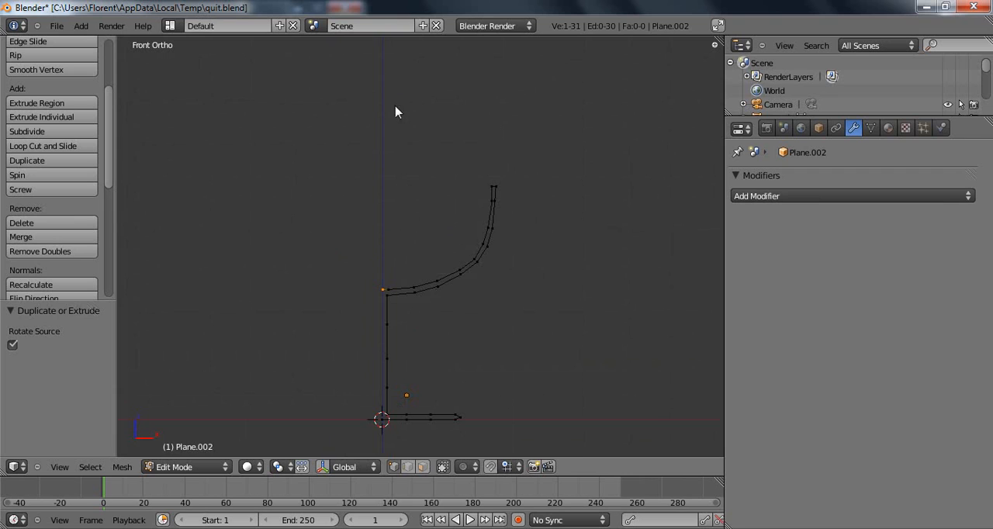
scroll(465, 341, down, 1)
shift+middle_drag(440, 342, 426, 315)
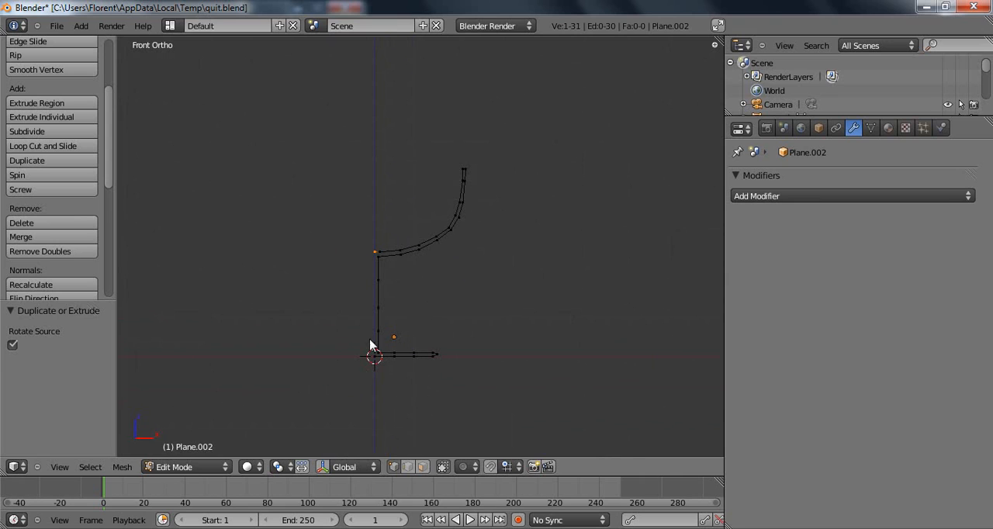
shift+middle_drag(419, 282, 453, 294)
scroll(435, 242, down, 1)
scroll(469, 242, up, 3)
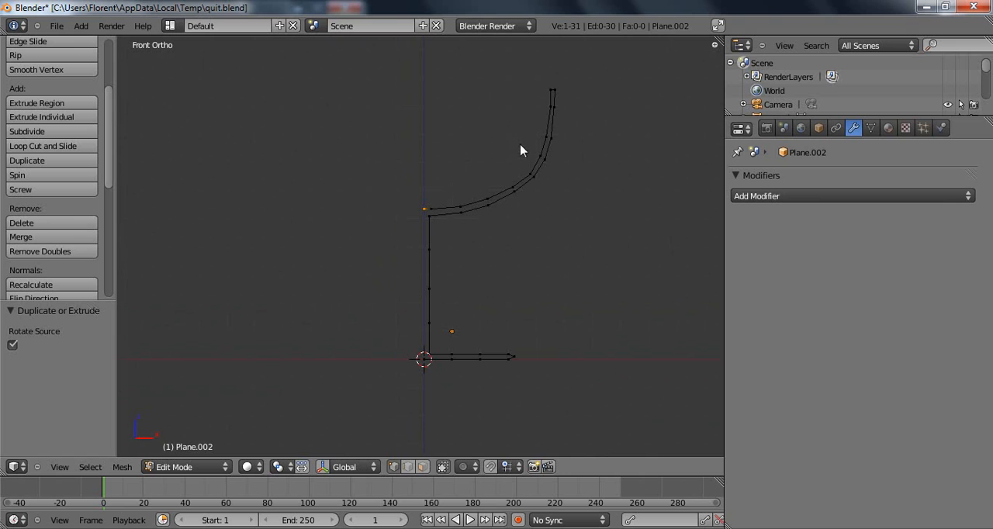
shift+middle_drag(467, 342, 459, 292)
scroll(444, 281, down, 2)
shift+middle_drag(450, 249, 455, 291)
scroll(454, 292, up, 2)
shift+middle_drag(471, 330, 438, 304)
scroll(442, 318, up, 2)
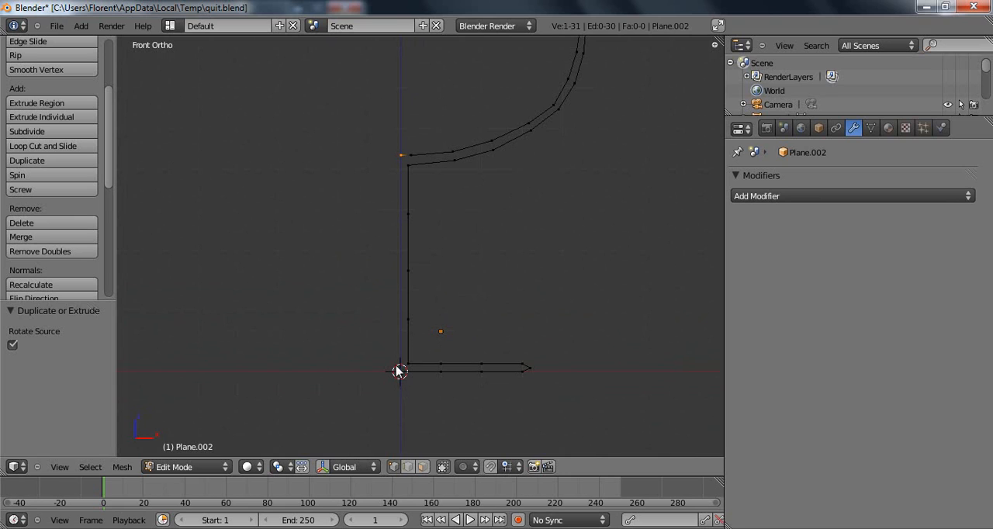
Set the X coordinate of the bowl's innermost bottom vertex to 0 so it lies on the axis.
key(n)
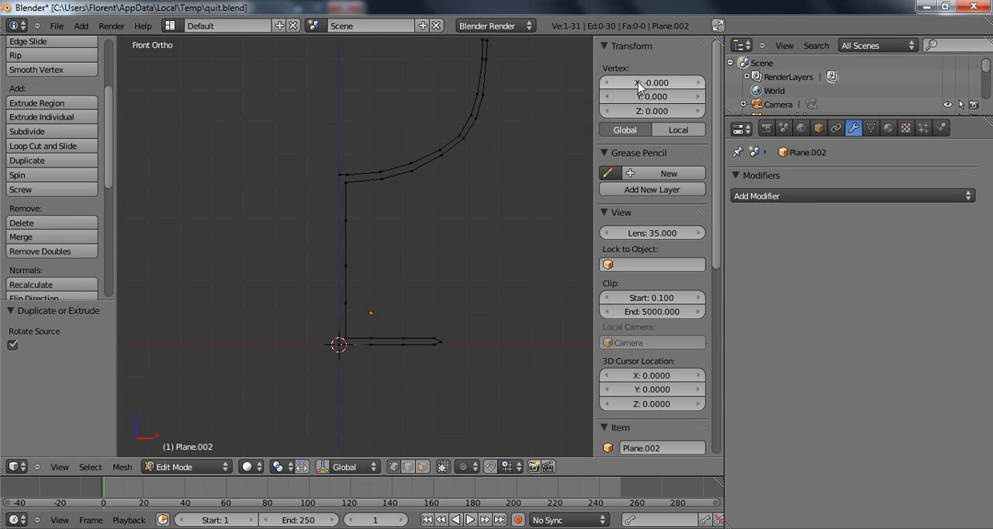
right_click(343, 181)
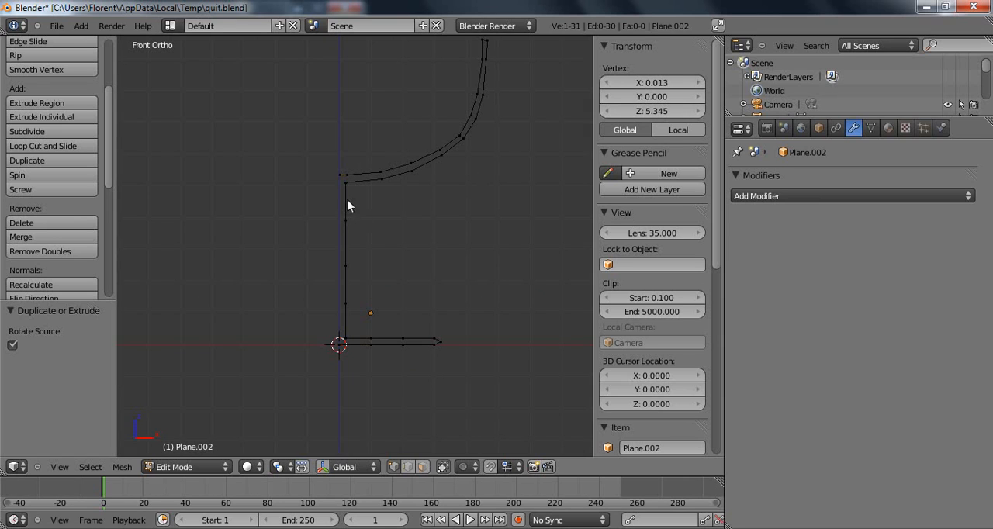
click(669, 84)
text(0)
key(Return)
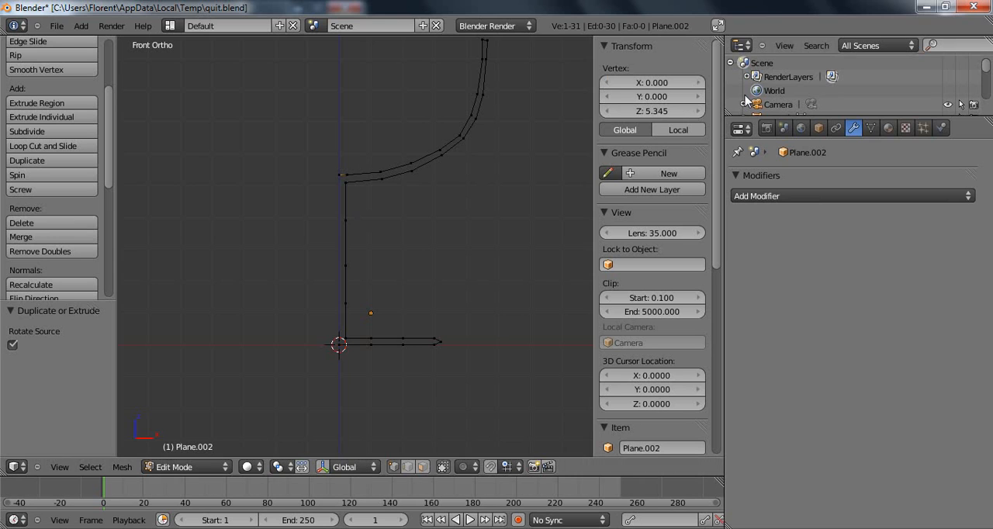
scroll(471, 158, down, 2)
scroll(392, 187, up, 2)
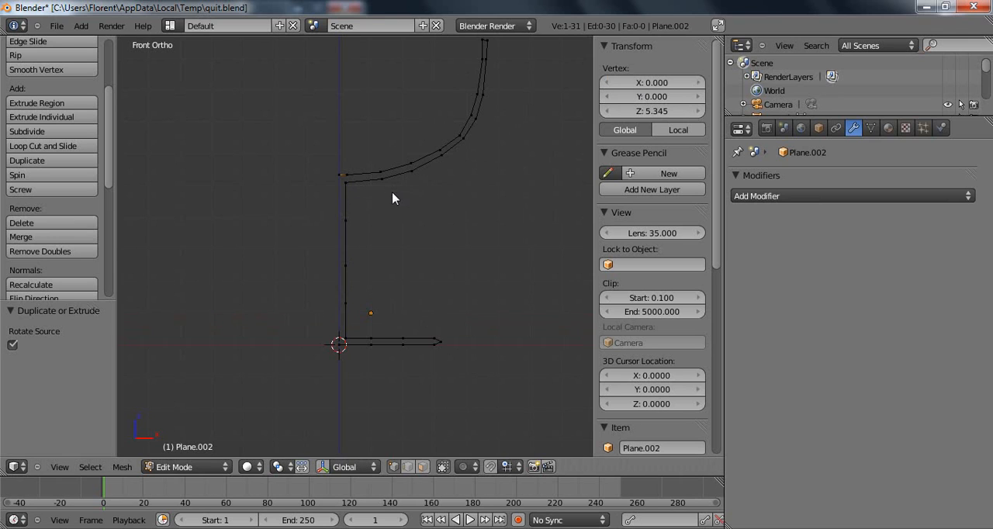
key(n)
Thicken the bowl's bend by moving an inner vertex about 0.05 inward and the opposite outer vertex about 0.02 outward.
shift+middle_drag(445, 164, 259, 401)
scroll(259, 401, up, 4)
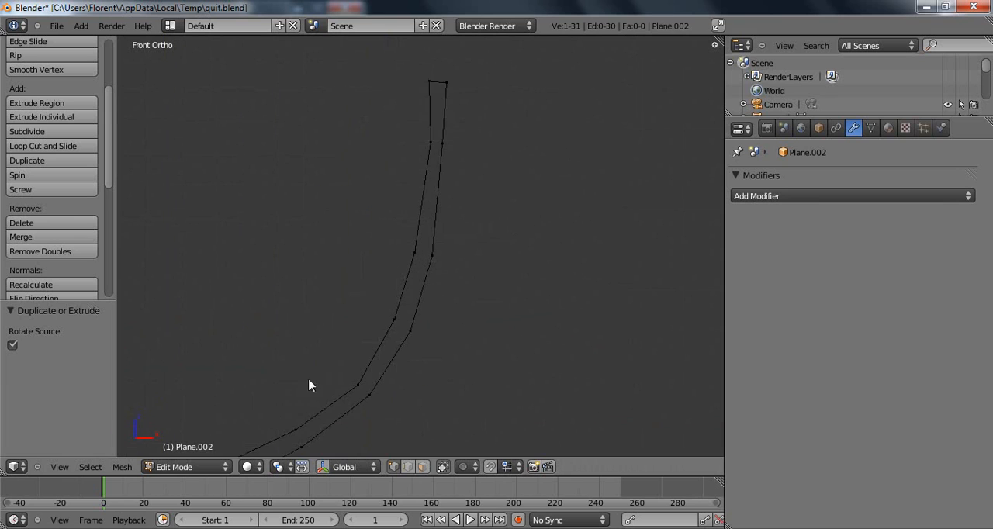
right_click(378, 313)
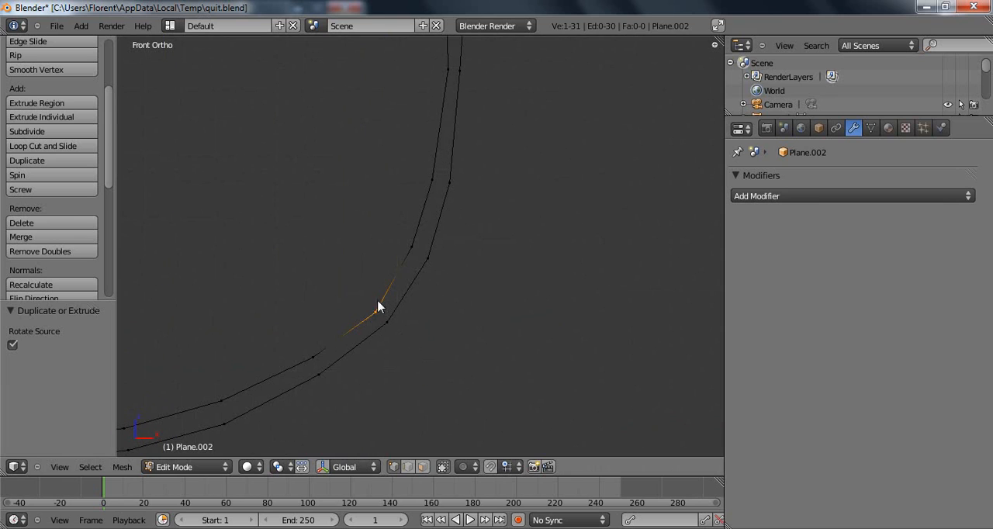
key(g)
click(373, 307)
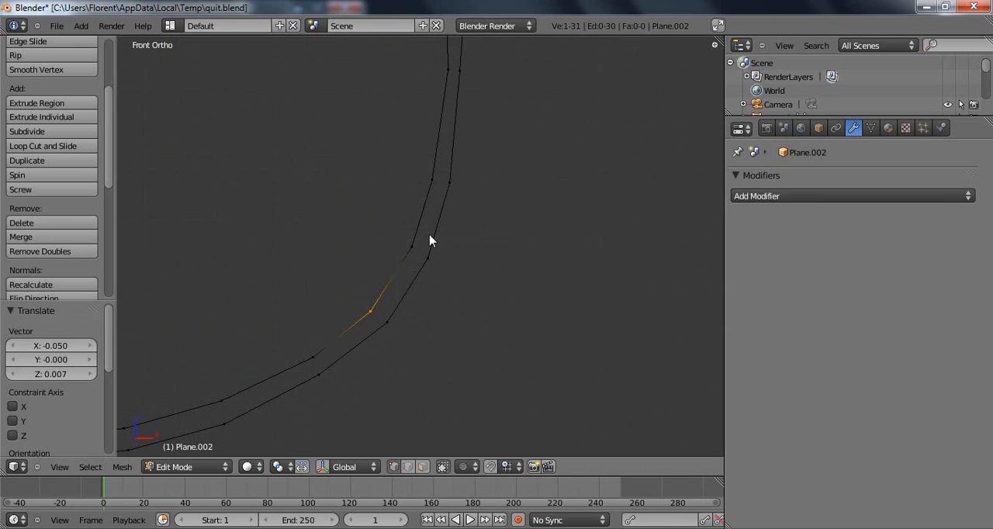
right_click(391, 324)
key(g)
click(395, 324)
Shift the next two outer wall vertices above the bend slightly outward.
right_click(435, 257)
key(g)
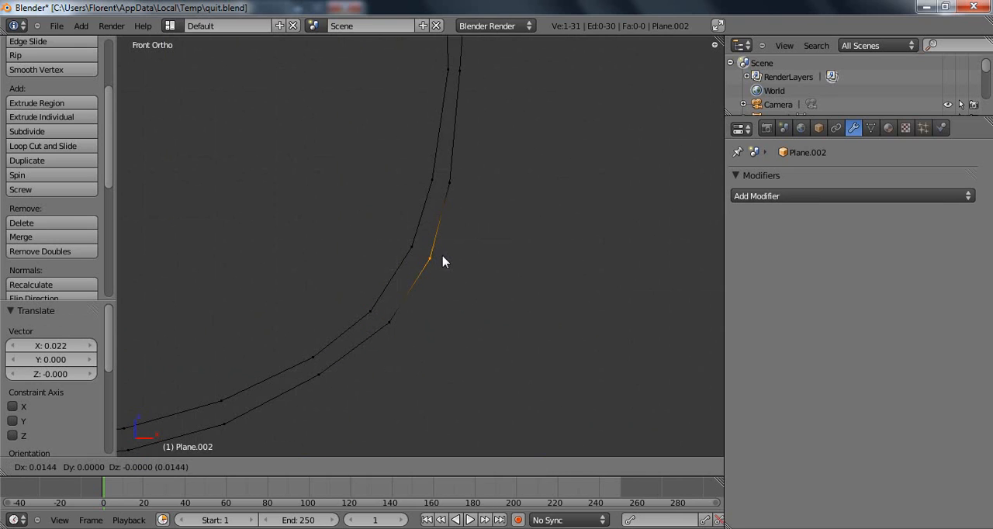
click(444, 257)
right_click(457, 191)
key(g)
click(466, 191)
Move the outer vertex just below the rim outward and its inner counterpart about 0.02 inward and down.
shift+middle_drag(471, 162, 412, 320)
right_click(393, 216)
right_click(404, 233)
key(g)
click(441, 239)
right_click(396, 242)
key(g)
click(390, 243)
click(389, 238)
Move the rim's outer corner about 0.06 outward and nudge the outer vertex below it outward and up.
right_click(404, 169)
key(g)
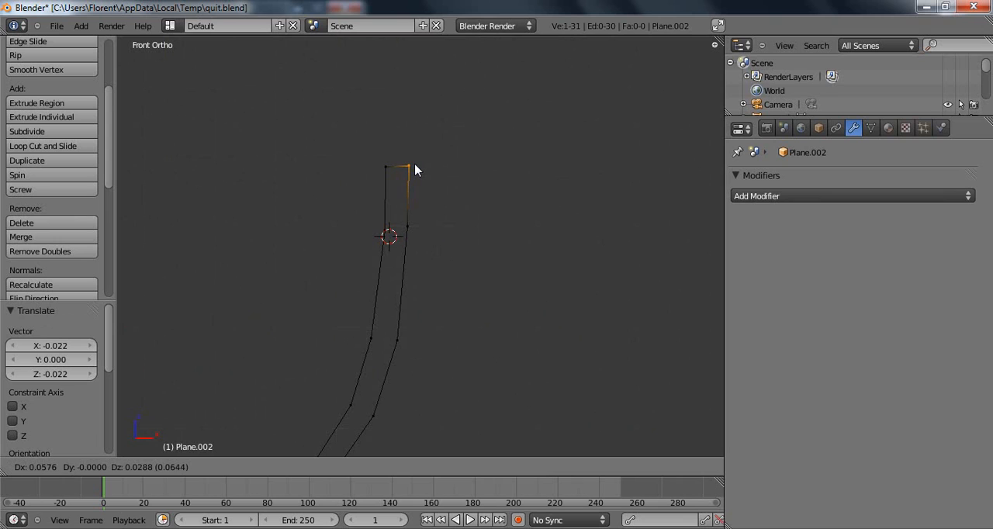
click(416, 171)
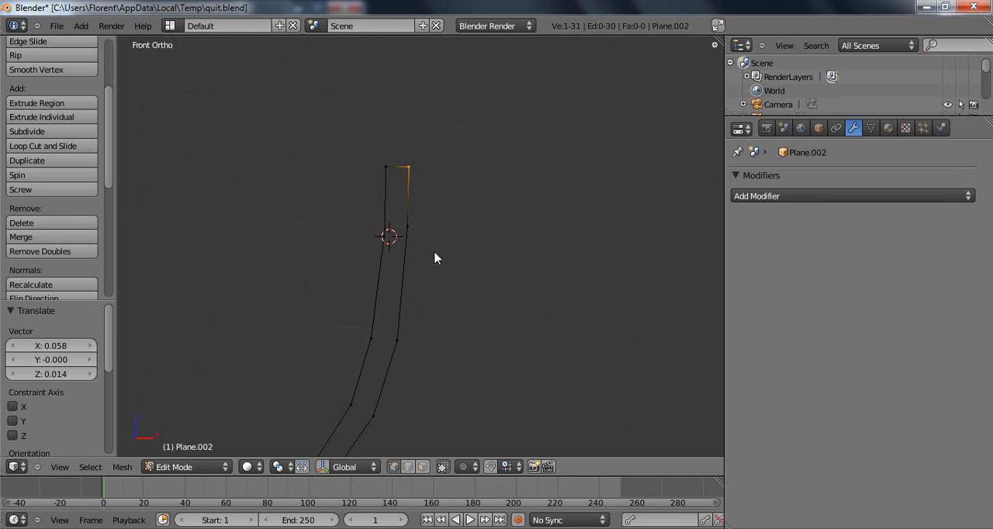
right_click(415, 236)
key(g)
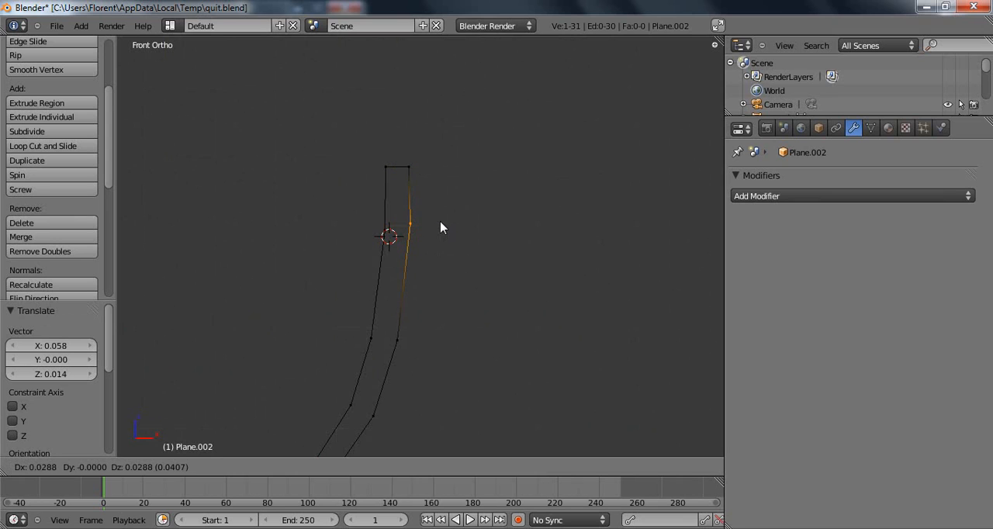
click(438, 231)
Set the Z coordinate of both the inner and outer rim vertices to 9.6.
right_click(388, 169)
key(n)
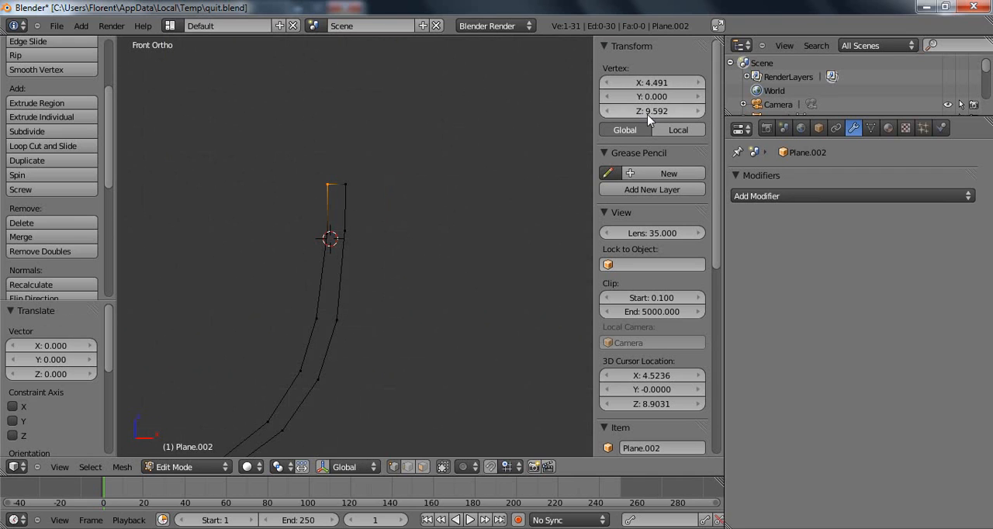
click(647, 111)
text(9.6)
key(Return)
right_click(345, 184)
click(662, 114)
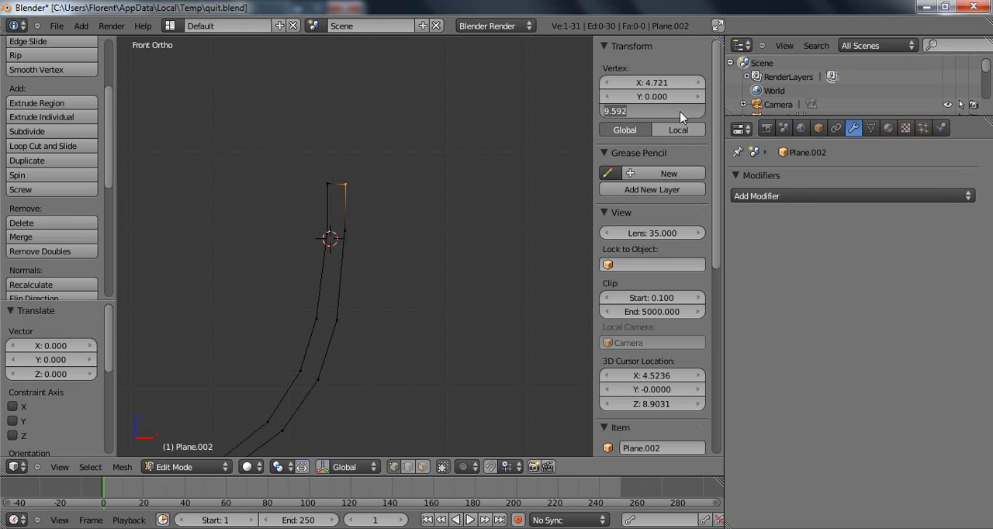
text(9.6)
key(Return)
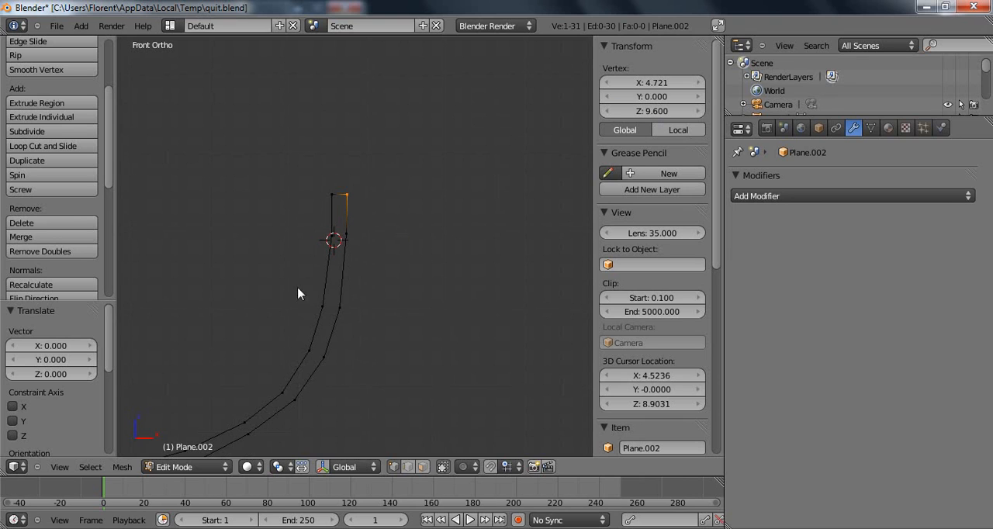
Move the outer wall vertex just below the rim about 0.03 outward and 0.03 down.
click(275, 78)
right_click(368, 253)
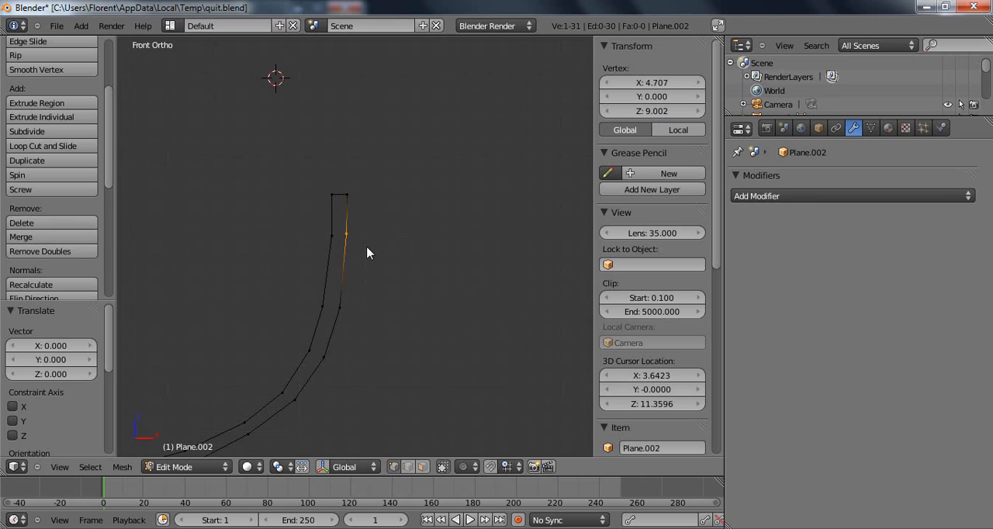
key(g)
click(366, 255)
Move the outer vertex on the lower curve of the bowl about 0.04 outward and 0.06 down.
shift+middle_drag(366, 254, 417, 178)
scroll(303, 299, down, 2)
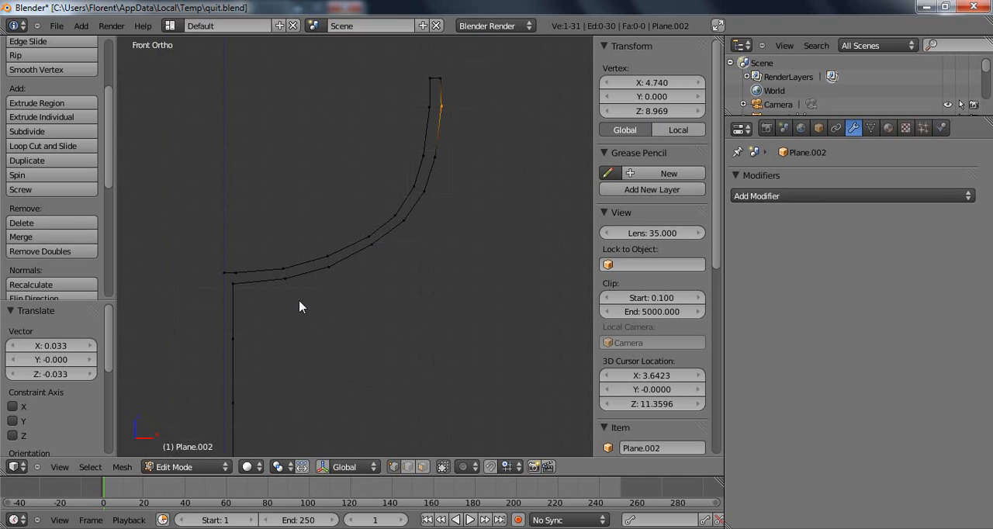
scroll(349, 260, down, 1)
right_click(373, 250)
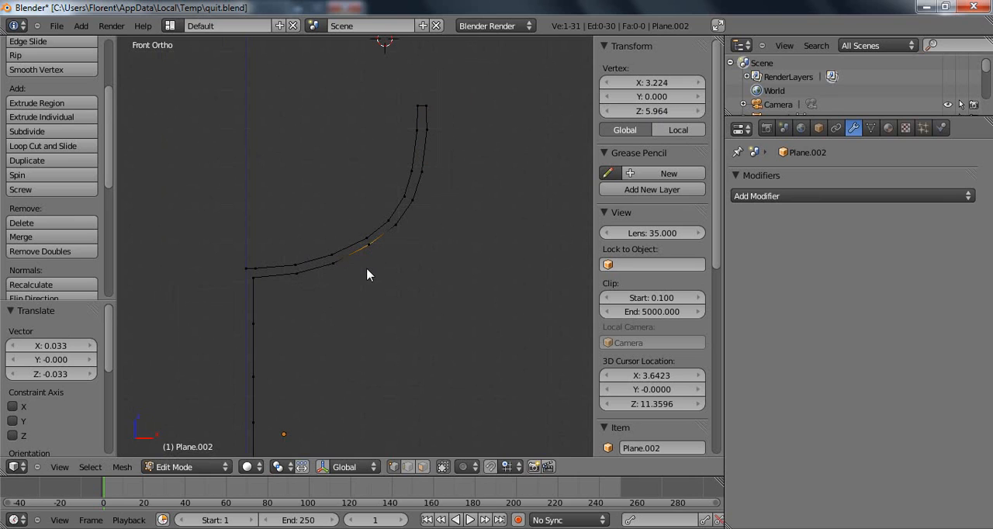
key(g)
click(375, 271)
Place the 3D cursor at the world origin by setting its X, Y and Z location to 0.
shift+middle_drag(307, 333, 321, 154)
shift+middle_drag(329, 233, 375, 317)
shift+middle_drag(384, 269, 384, 353)
scroll(475, 374, down, 2)
click(682, 378)
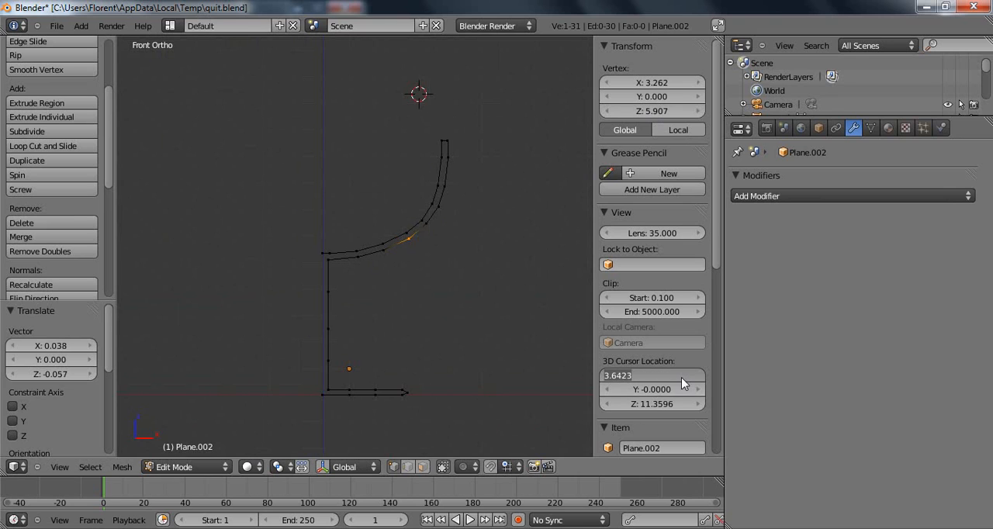
text(0)
key(Tab)
text(0)
key(Tab)
text(0)
key(Return)
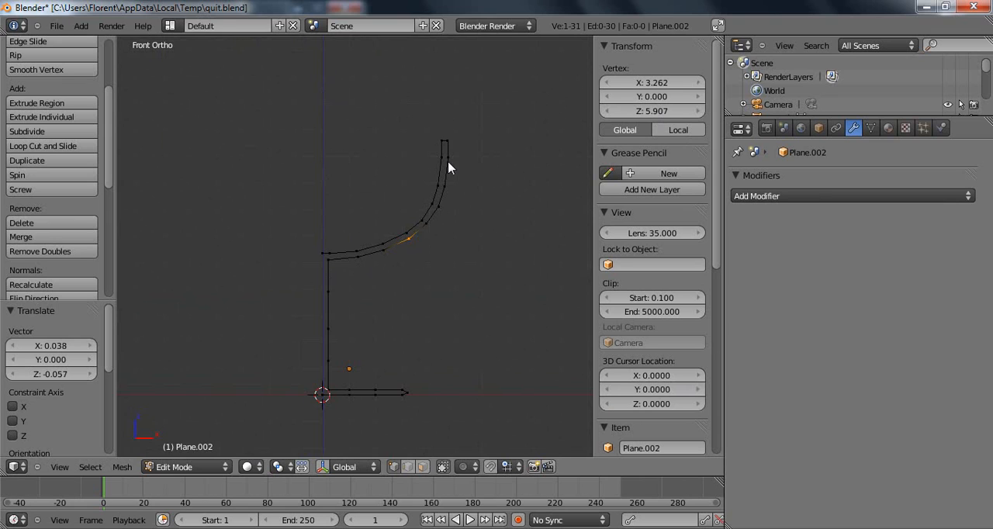
Select the whole half-profile and Spin it around the 3D cursor from the top view.
key(KP_7)
key(a)
key(a)
shift+middle_drag(423, 171, 434, 368)
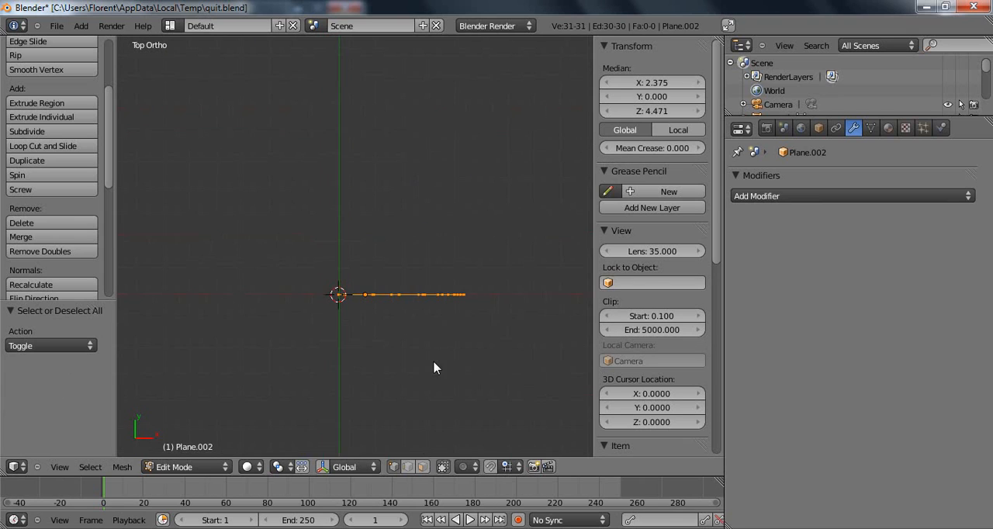
click(17, 176)
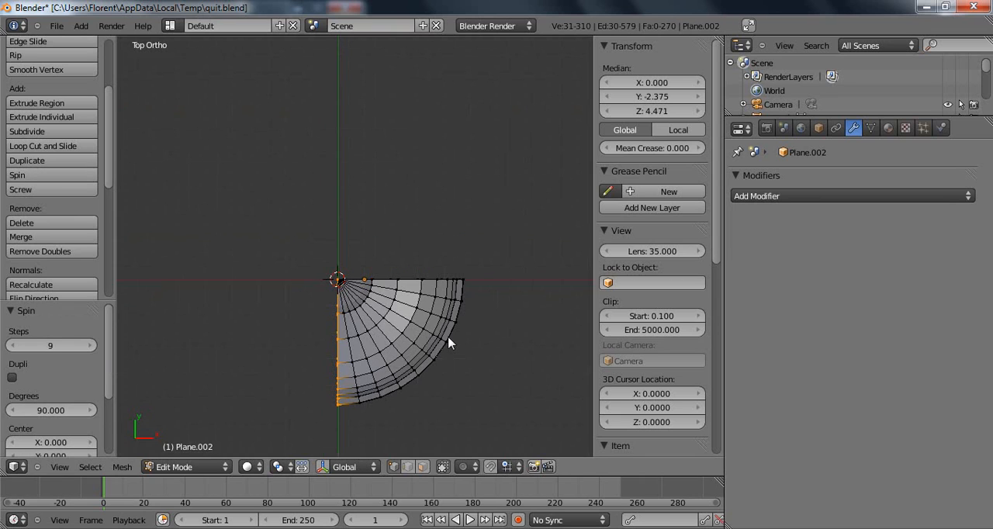
Set the spin's angle to 360 degrees so the profile makes a full revolution.
drag(55, 409, 54, 410)
click(54, 409)
text(270)
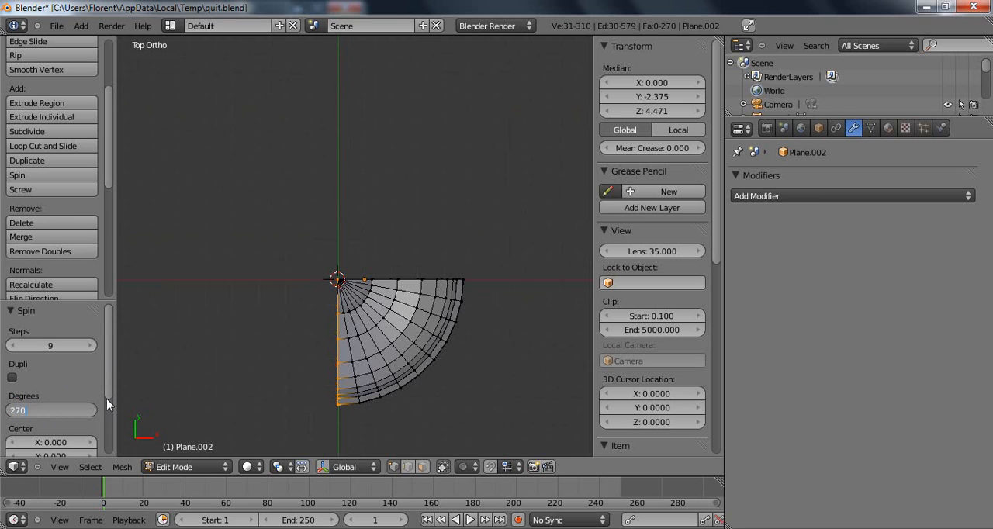
key(Return)
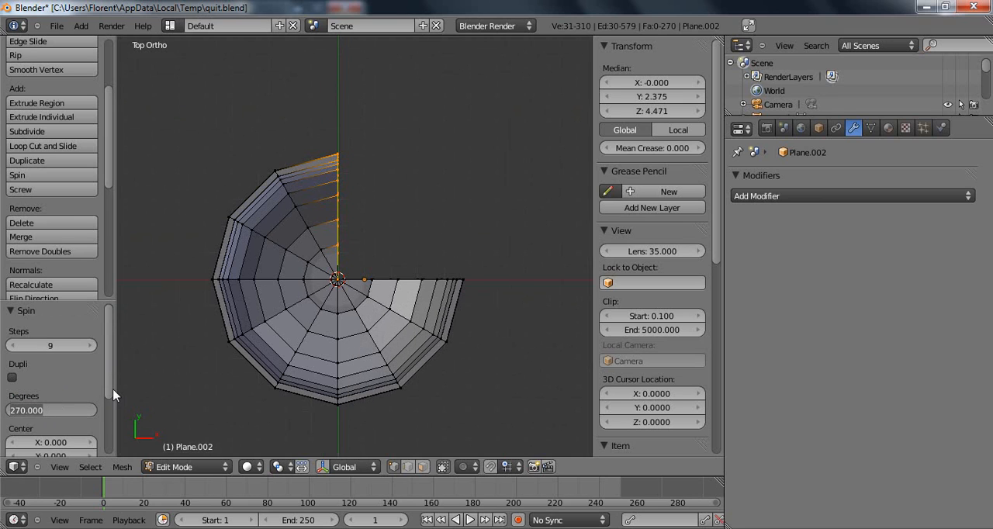
text(360)
key(Return)
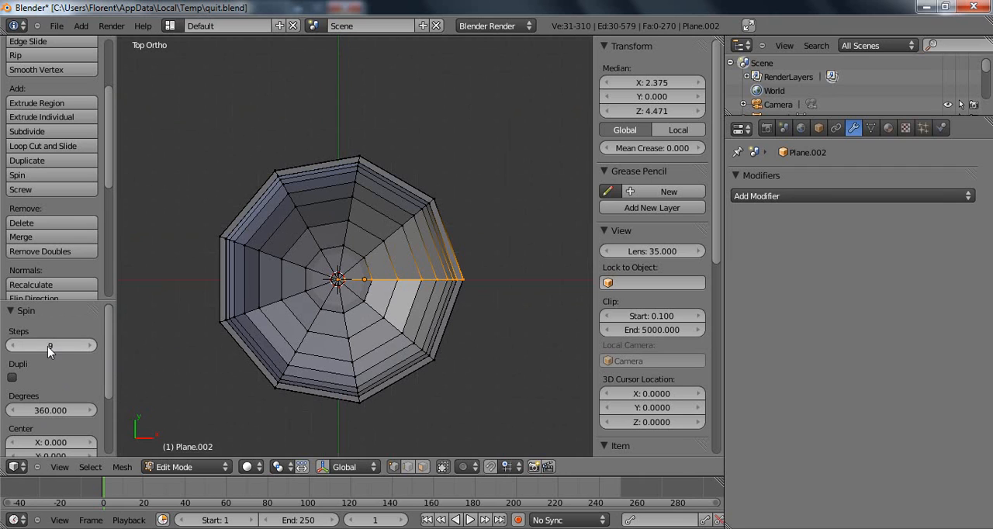
Increase the number of steps of the spin to 20.
click(86, 346)
click(85, 346)
click(86, 346)
click(85, 346)
drag(48, 346, 133, 348)
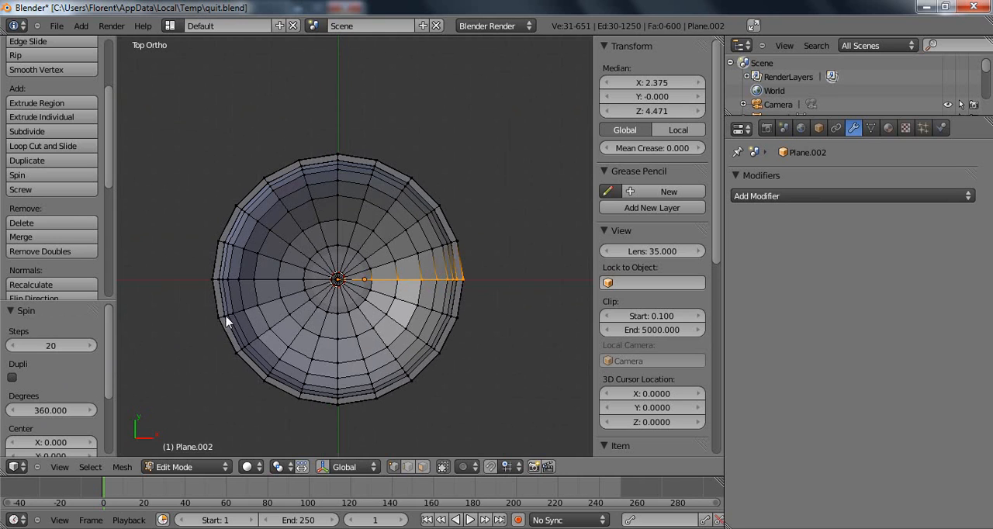
Select the entire glass mesh and remove its duplicate vertices.
middle_drag(340, 293, 344, 141)
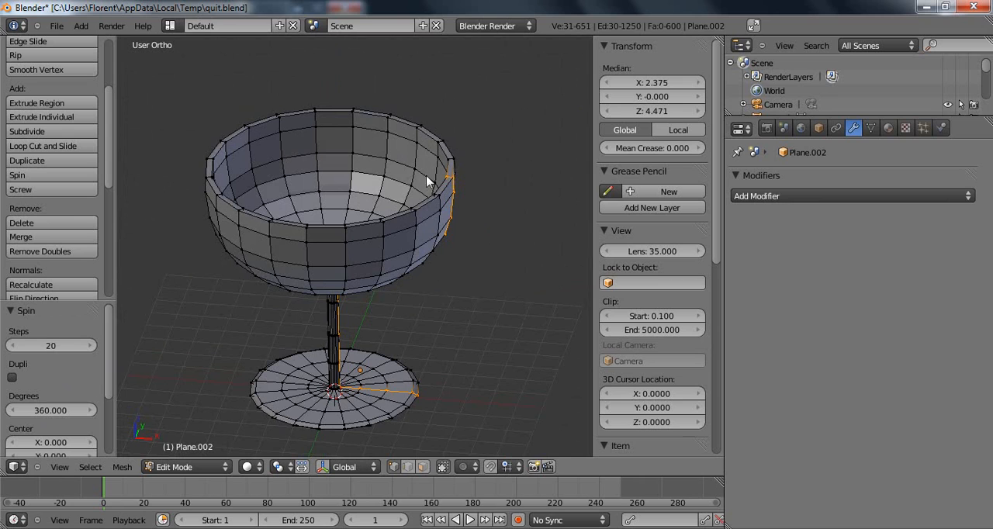
key(a)
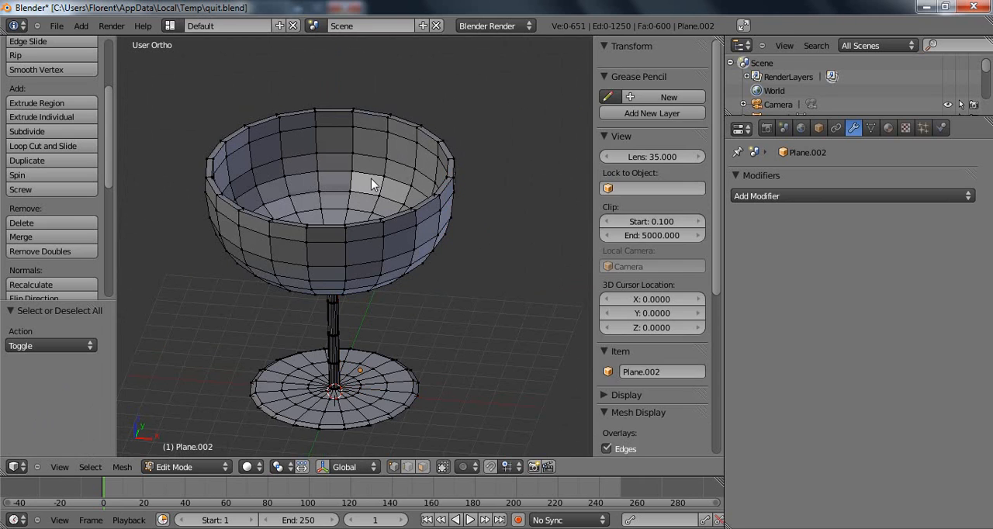
key(a)
click(65, 251)
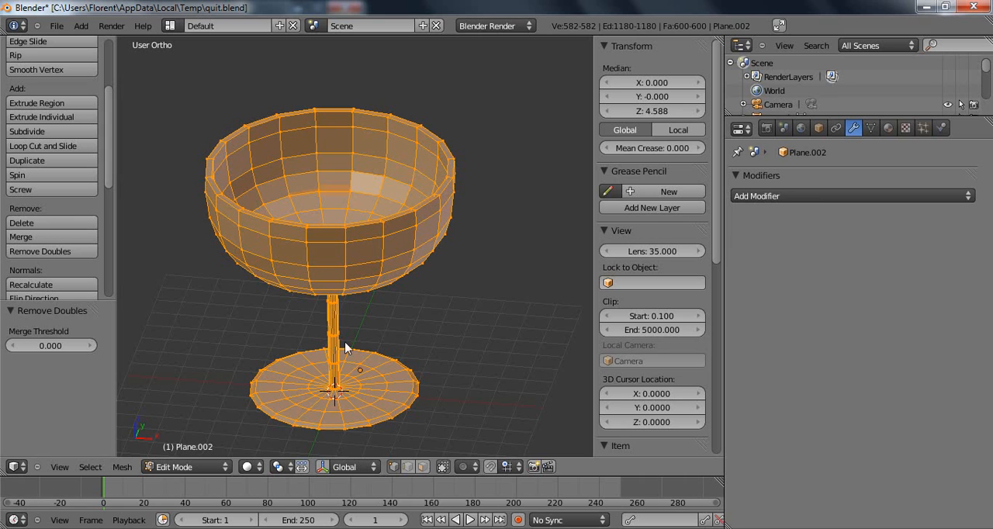
Return to Object Mode and apply smooth shading to the glass.
shift+middle_drag(353, 295, 371, 281)
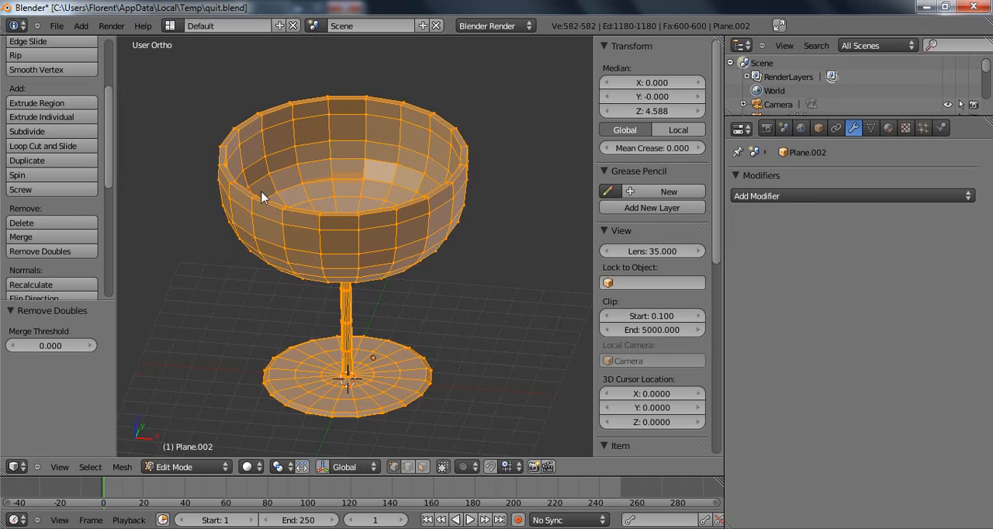
scroll(262, 197, down, 2)
key(Tab)
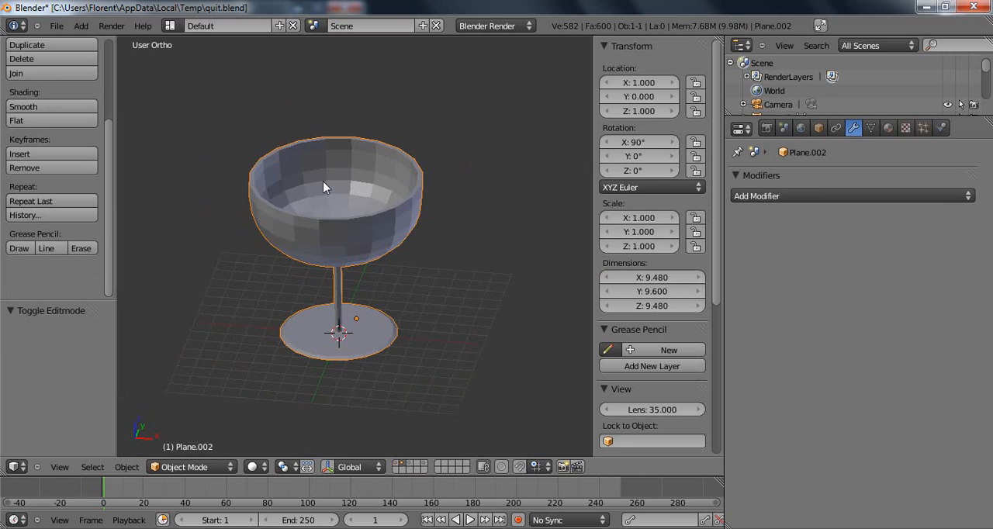
click(76, 111)
mouse_move(326, 237)
middle_down()
mouse_move(329, 273)
mouse_move(367, 291)
mouse_move(428, 251)
mouse_move(390, 206)
mouse_move(372, 255)
mouse_move(336, 235)
middle_up()
middle_drag(324, 288, 325, 236)
middle_drag(382, 272, 355, 246)
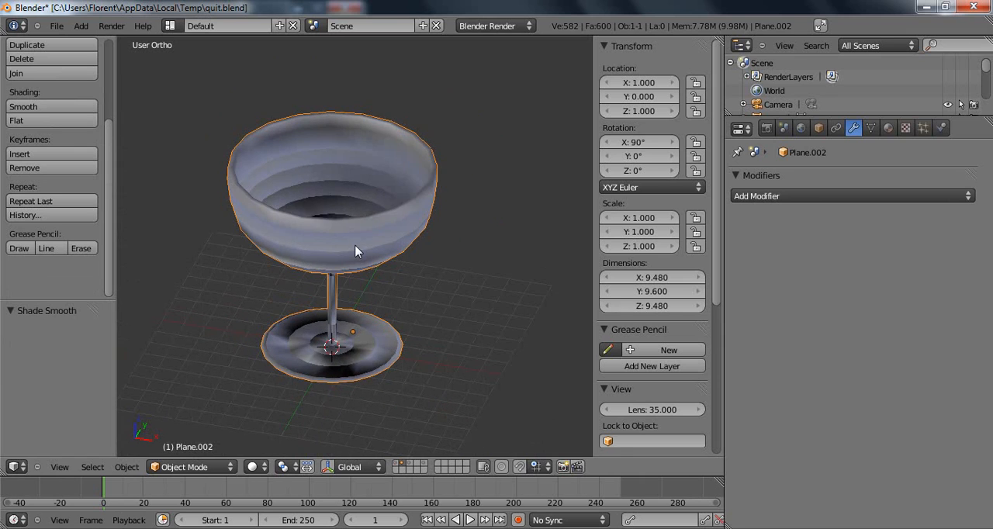
Recalculate the normals of the whole glass mesh and return to Object Mode.
key(Tab)
scroll(85, 249, down, 2)
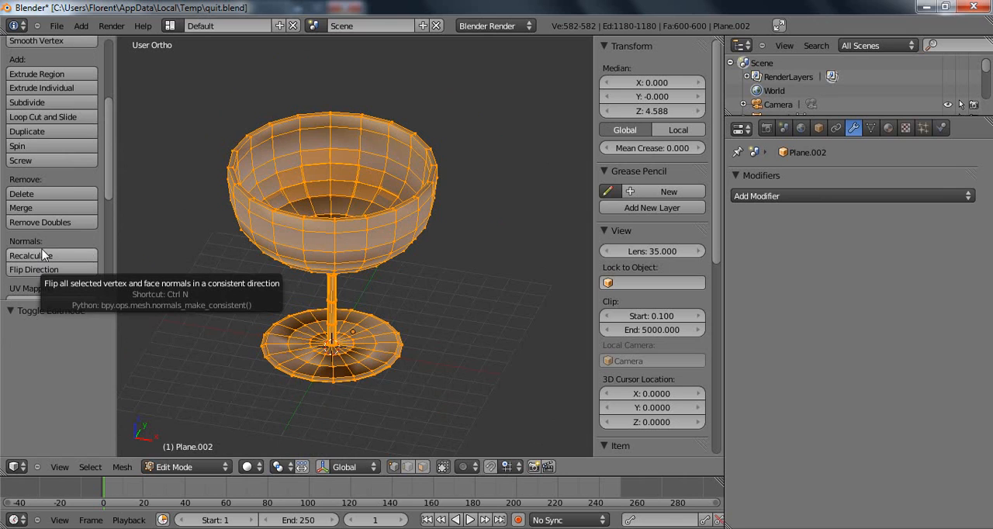
click(44, 257)
key(Tab)
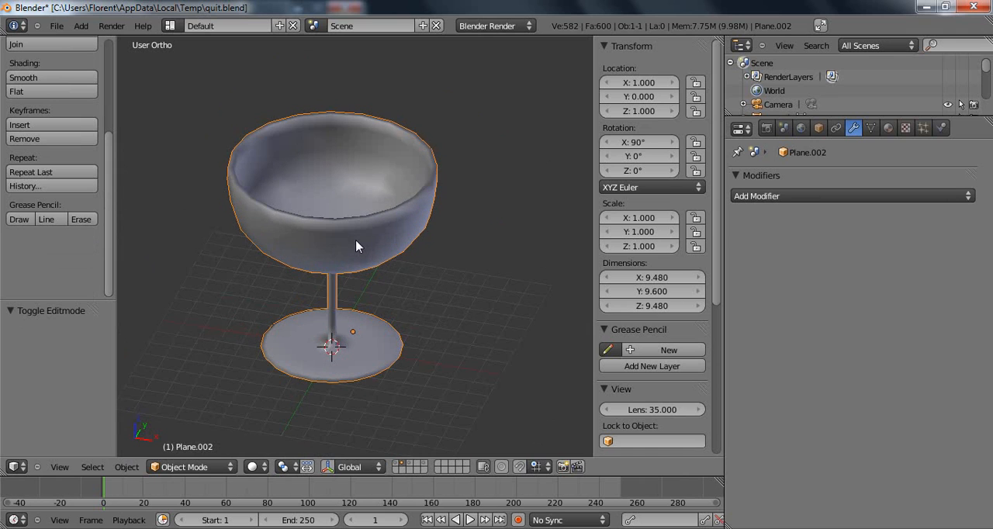
Switch the glass to flat shading.
middle_drag(361, 231, 438, 170)
key(n)
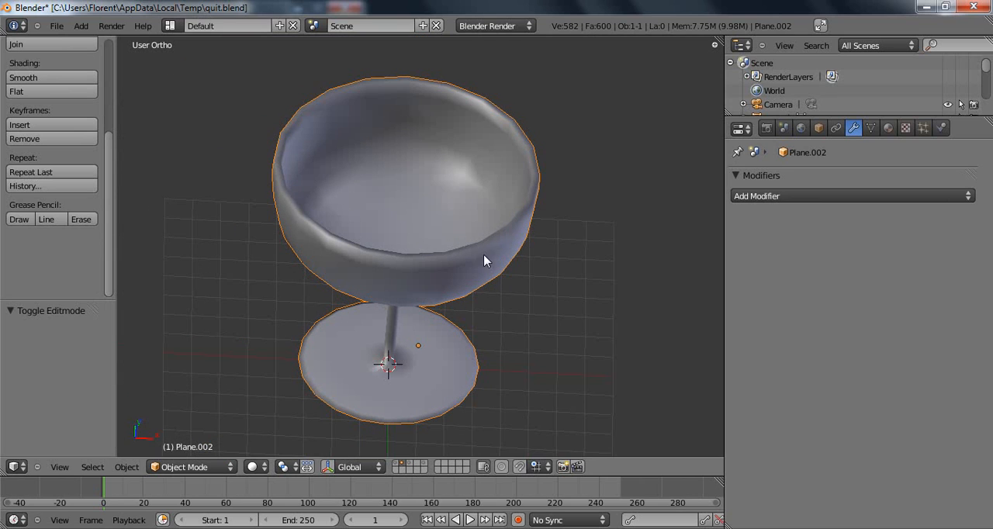
shift+middle_drag(469, 257, 445, 250)
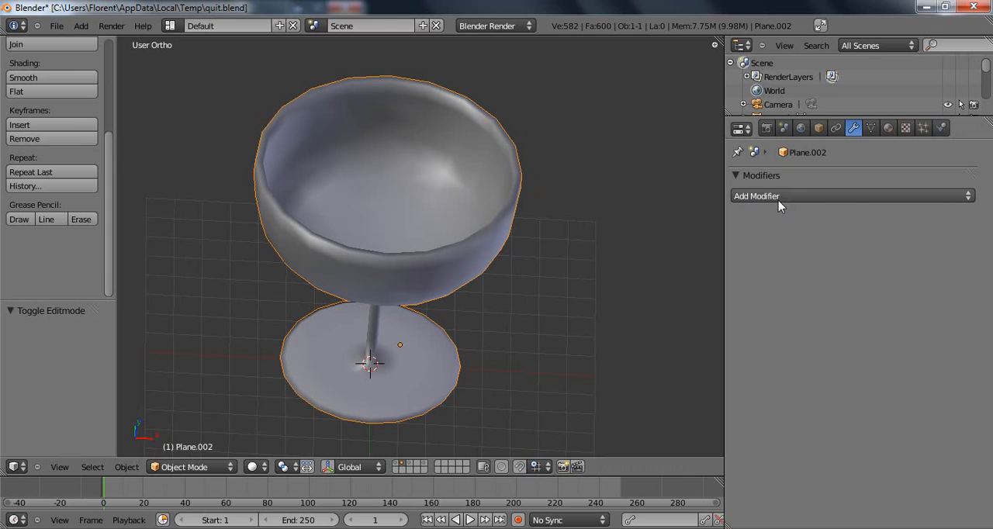
click(48, 92)
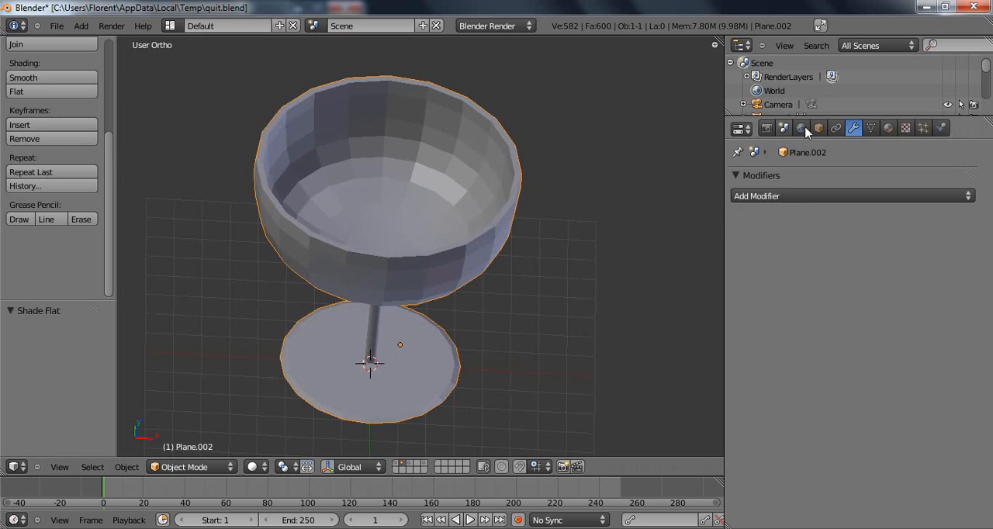
Add a Subdivision Surface modifier to the glass with its View subdivisions set to 2.
click(768, 198)
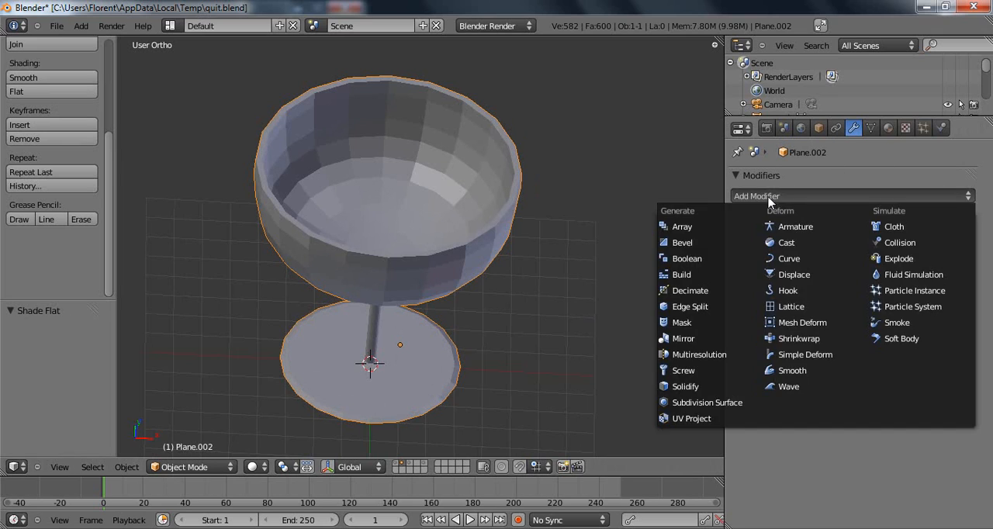
click(720, 407)
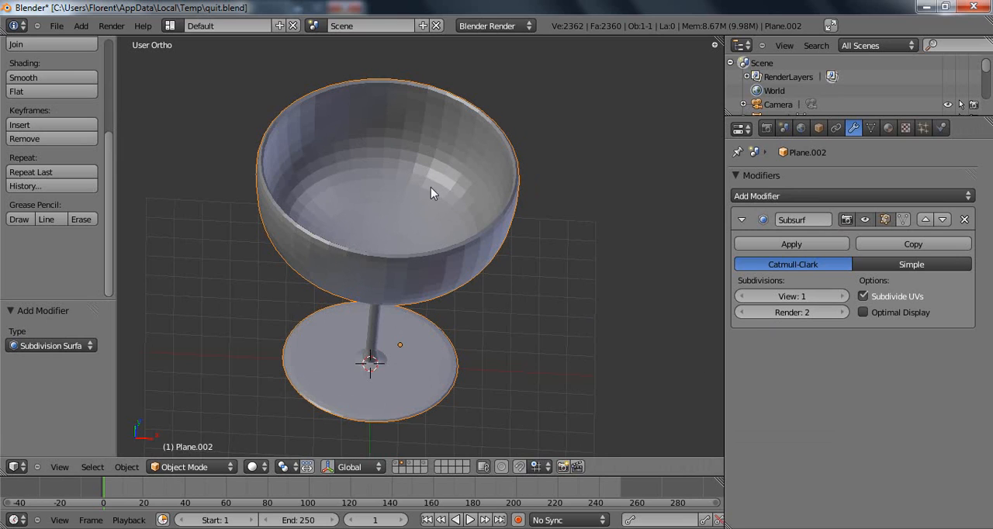
middle_drag(477, 282, 459, 260)
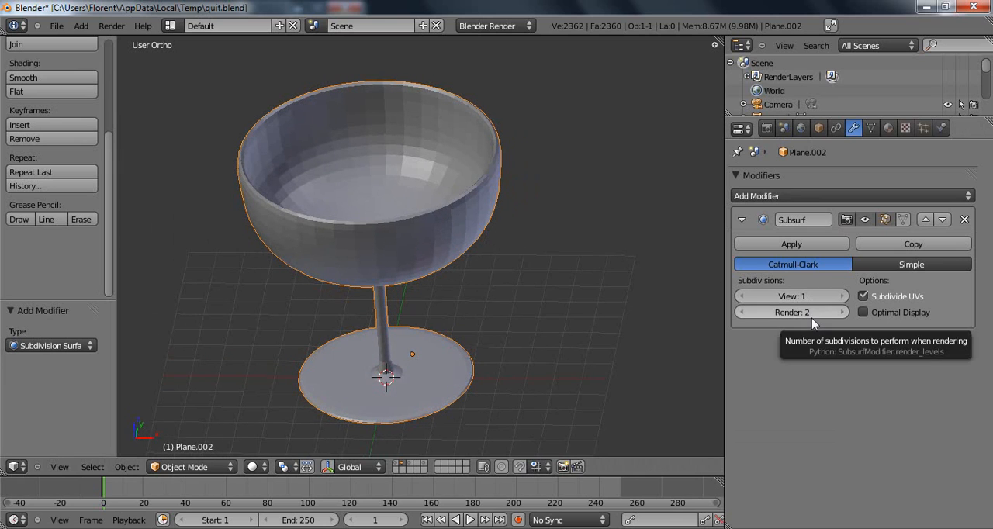
click(844, 296)
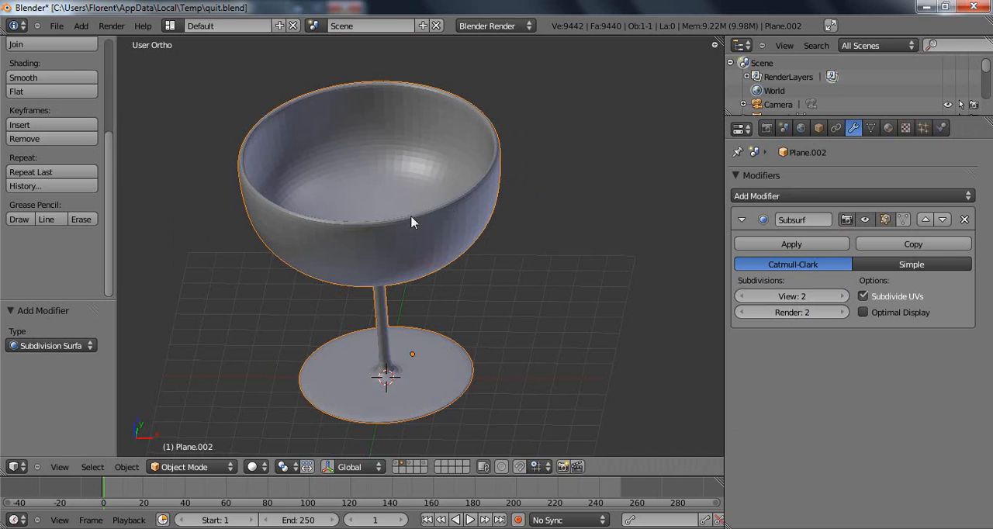
Apply smooth shading to the subdivided glass.
middle_drag(443, 181, 654, 229)
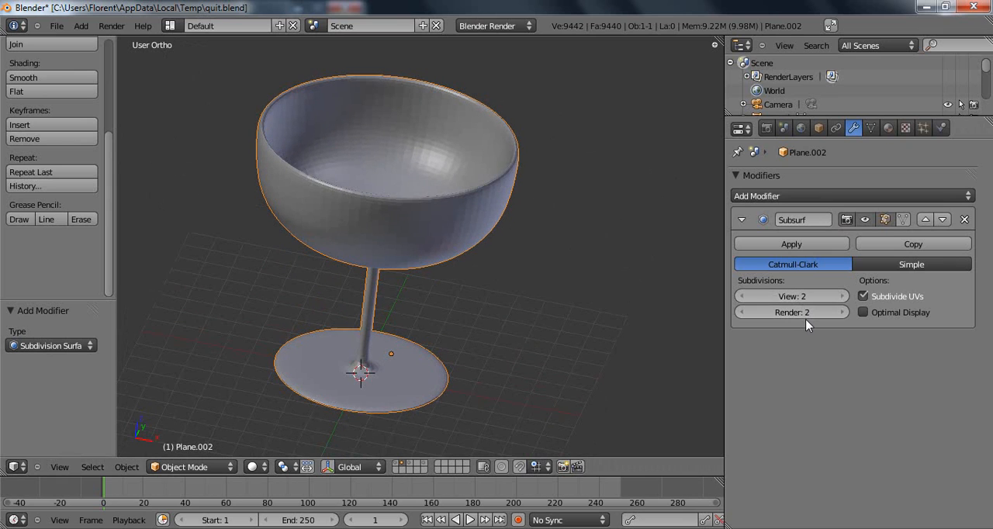
middle_drag(560, 228, 500, 220)
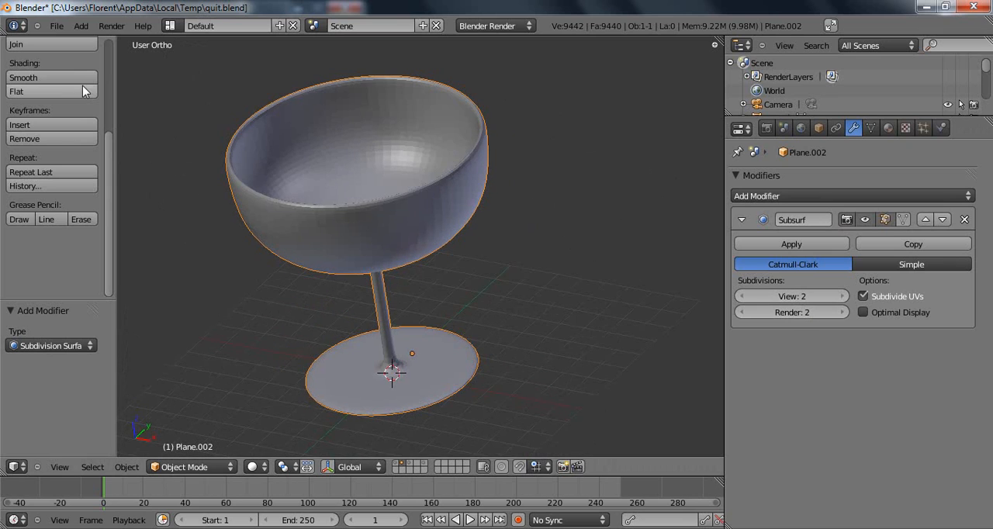
click(80, 80)
Enter Edit Mode on the glass in front view with nothing selected and allow selection of hidden vertices.
mouse_move(333, 178)
middle_down()
mouse_move(348, 219)
mouse_move(277, 281)
mouse_move(225, 182)
mouse_move(403, 183)
mouse_move(344, 83)
mouse_move(338, 100)
mouse_move(390, 227)
middle_up()
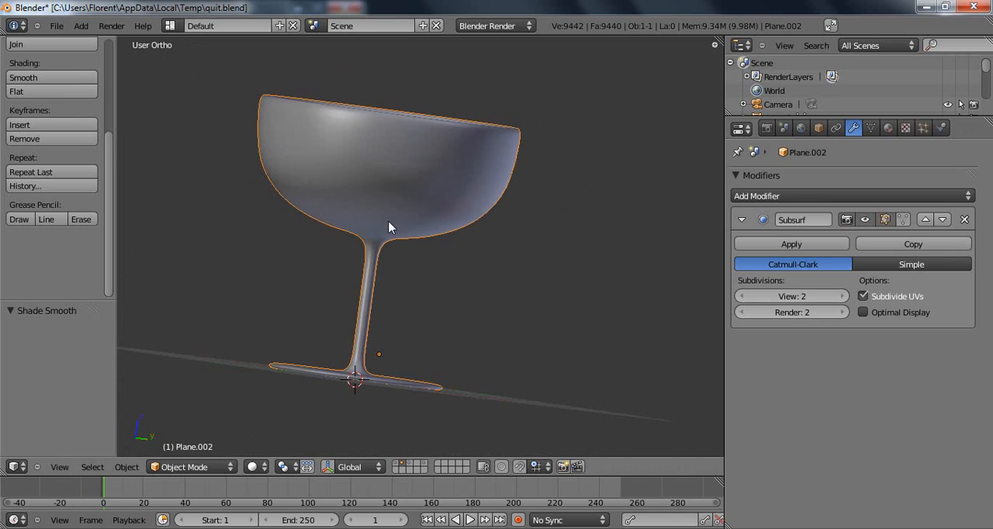
key(KP_1)
scroll(497, 310, up, 4)
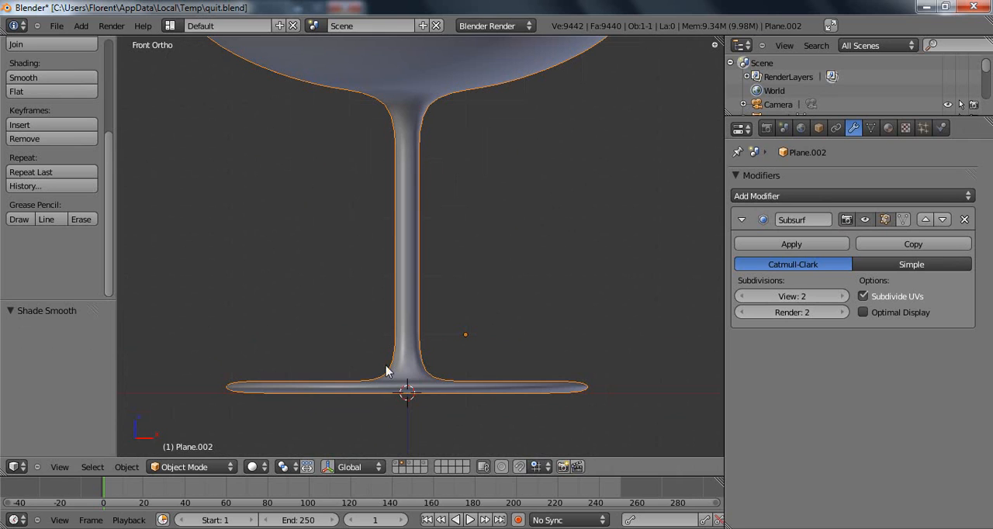
shift+middle_drag(440, 328, 436, 351)
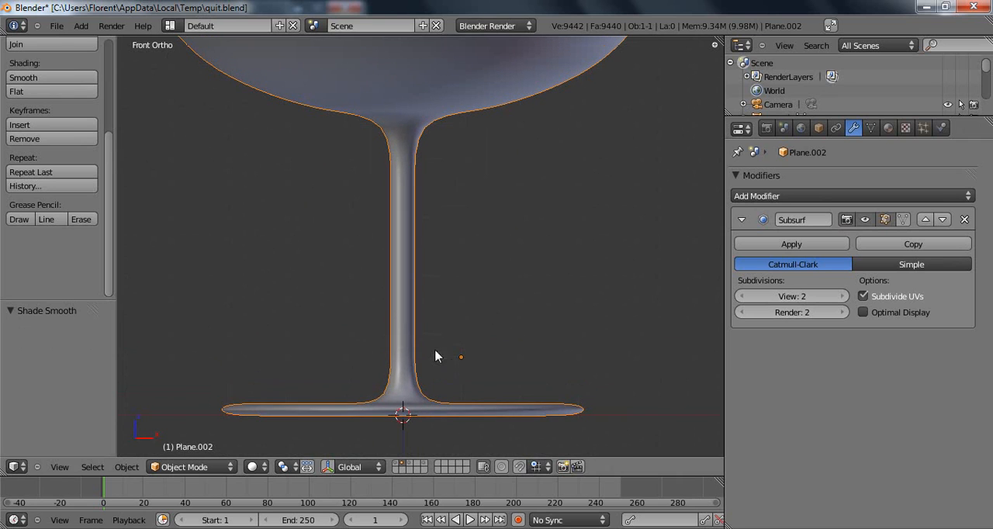
key(Tab)
key(a)
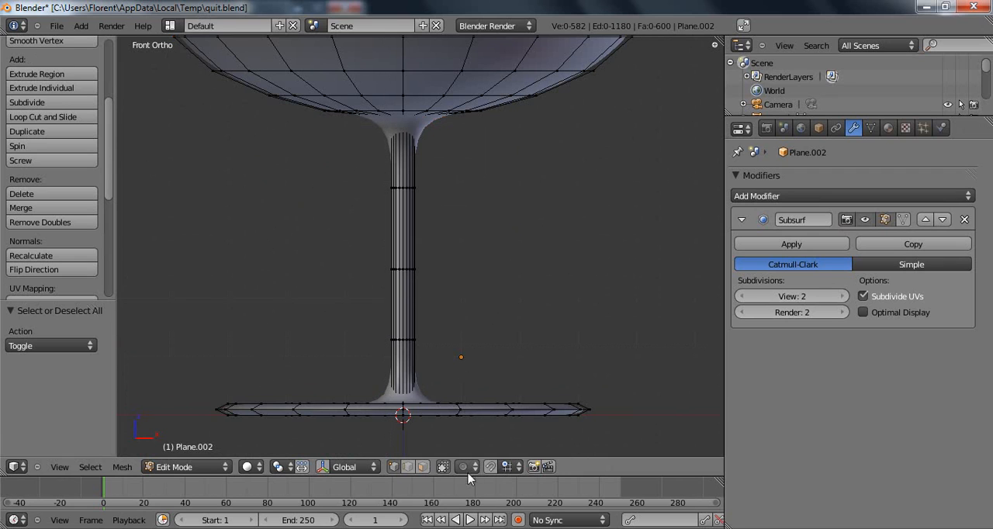
click(444, 466)
Select the stem's lowest edge ring and move it down 0.722 along the global Z axis, close to the foot.
key(b)
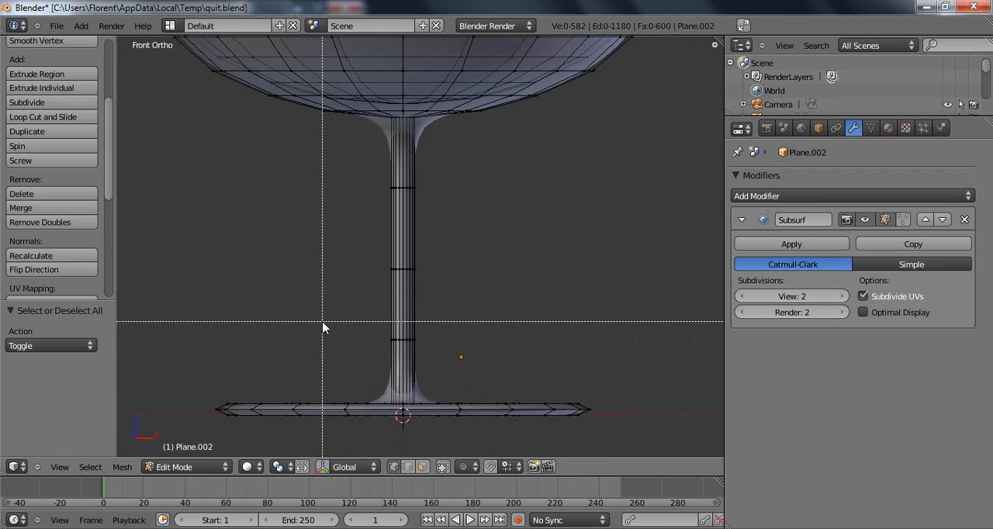
drag(375, 335, 444, 346)
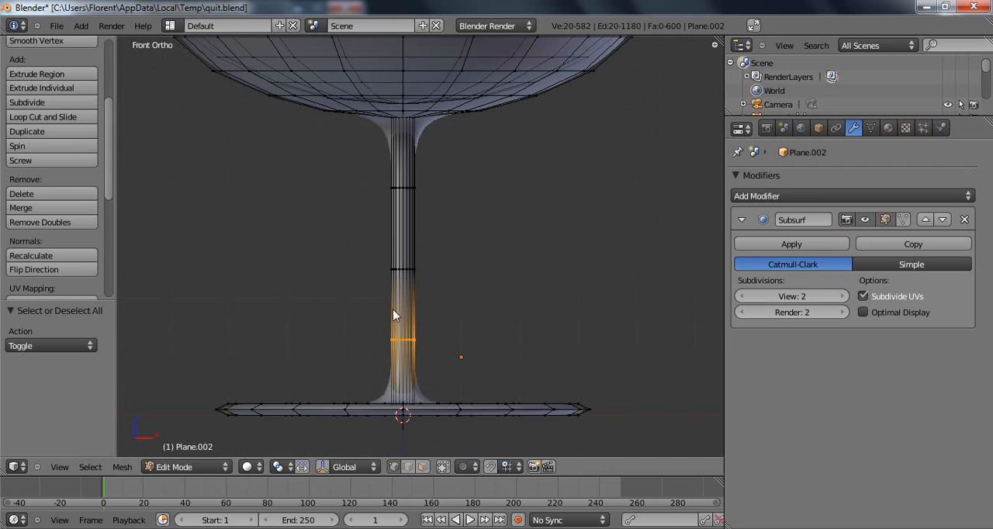
key(g)
key(z)
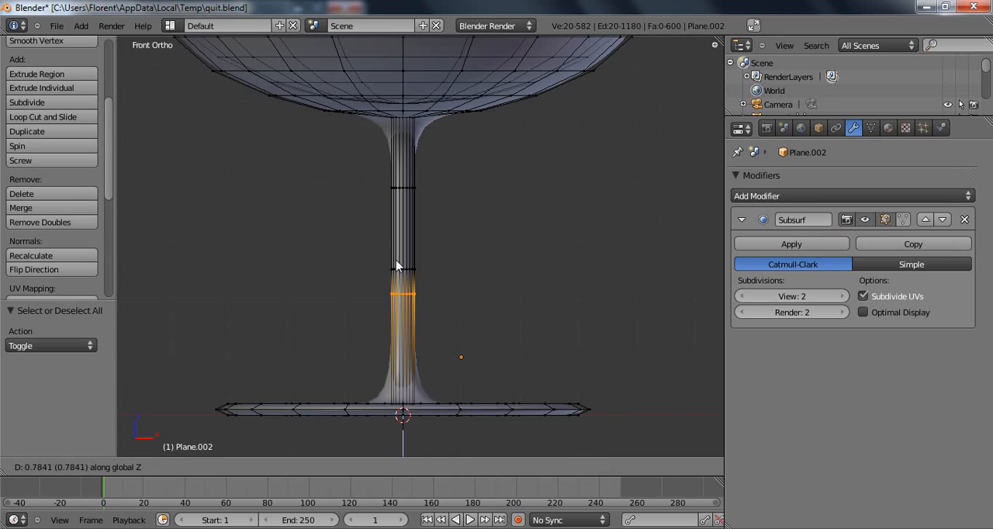
click(408, 348)
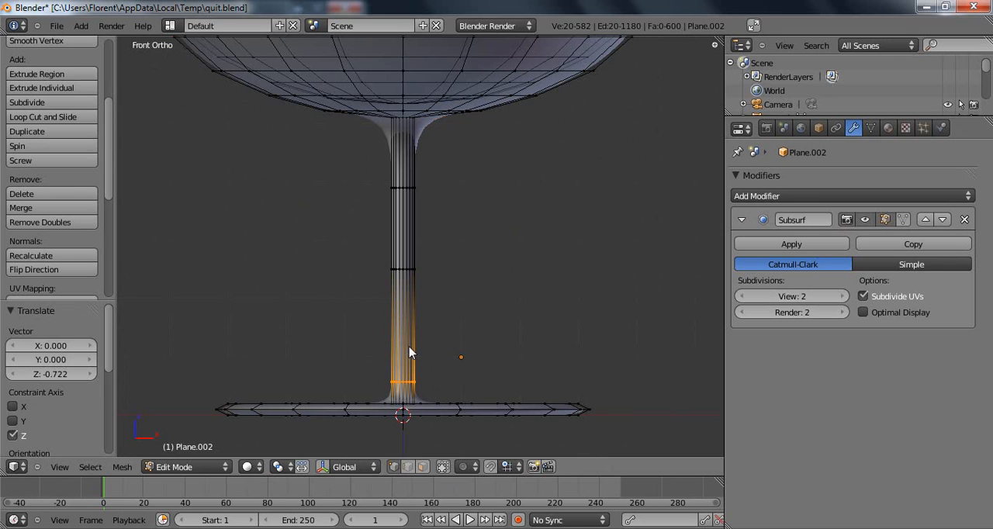
Move the stem's uppermost edge ring up 0.834 along the global Z axis, towards the bowl, and return to Object Mode.
click(389, 270)
key(a)
key(b)
click(398, 171)
click(436, 192)
key(b)
drag(372, 180, 446, 211)
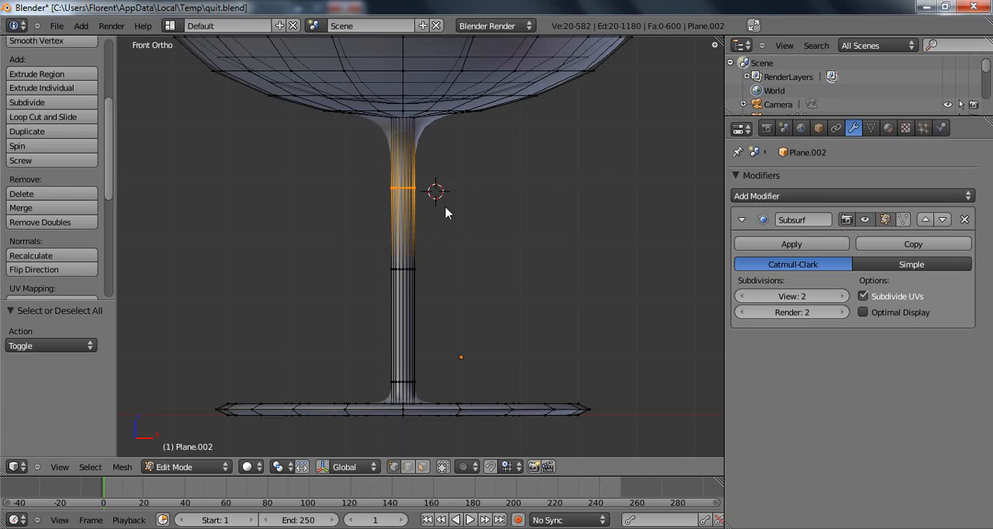
key(g)
key(z)
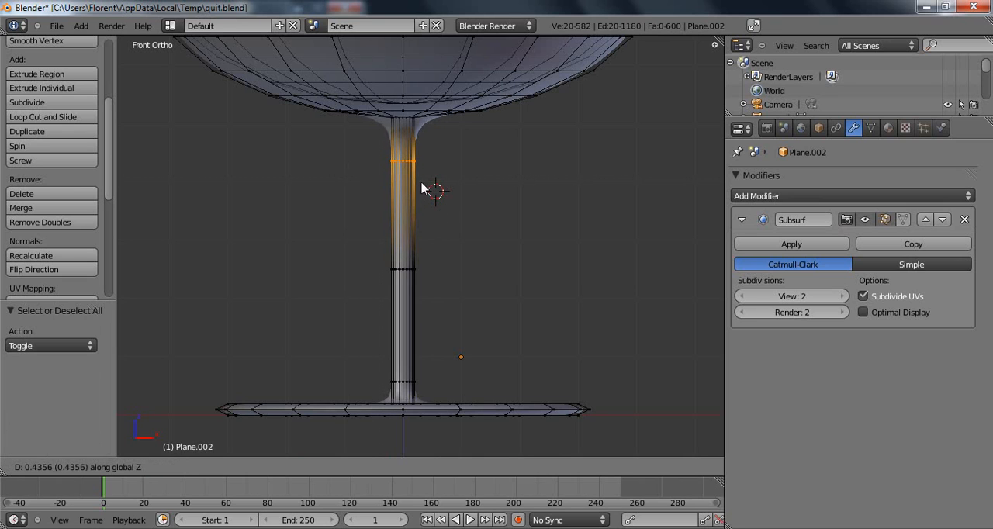
click(423, 169)
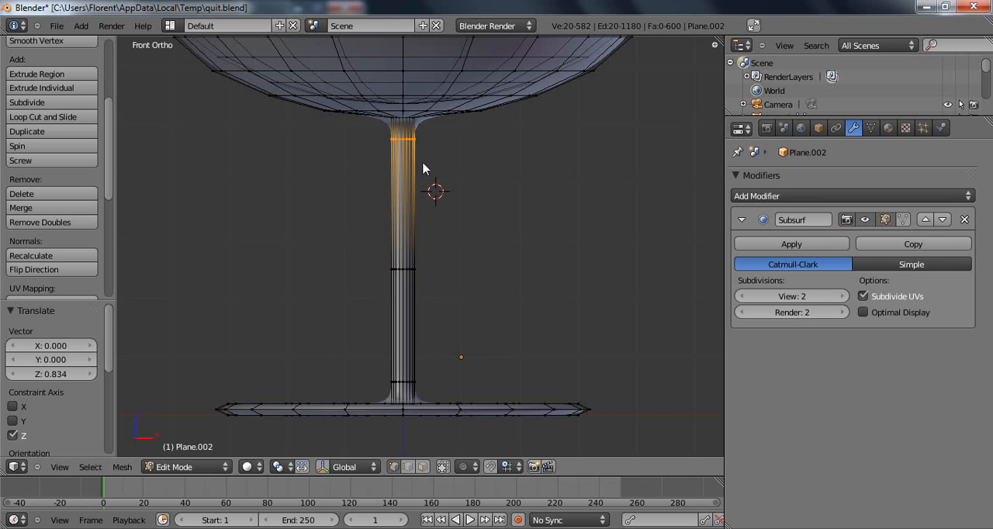
key(Tab)
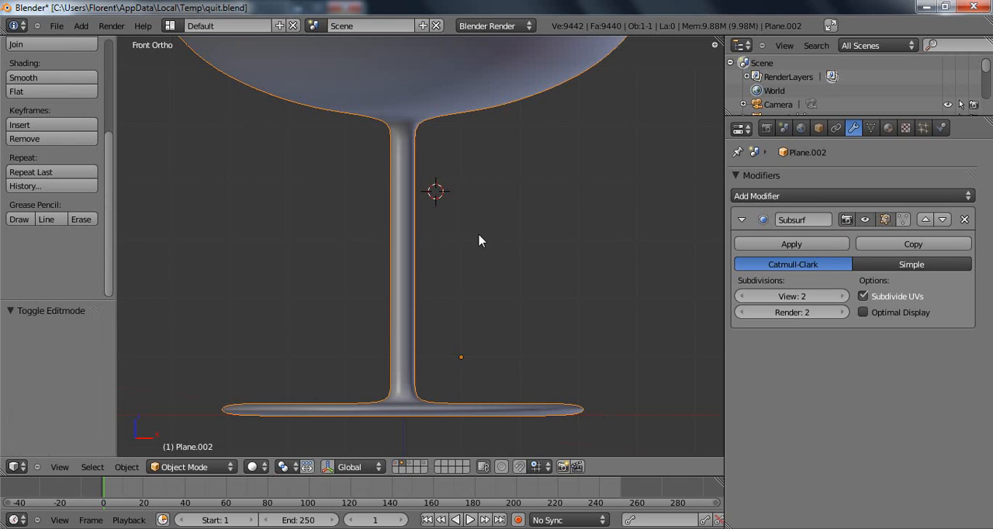
Display the third layer in place of the glass and select the bottle half-profile in front view.
middle_drag(479, 235, 446, 277)
scroll(451, 237, down, 7)
middle_drag(452, 204, 416, 289)
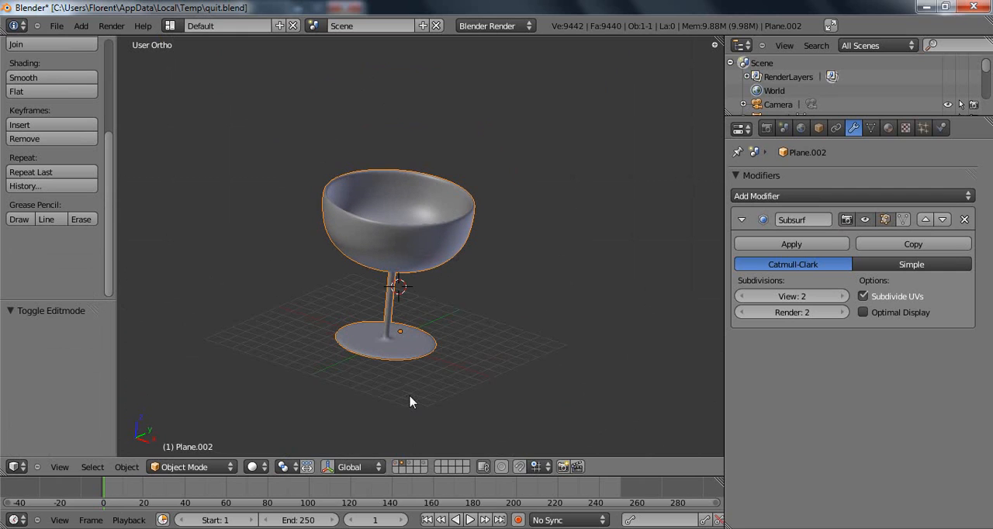
click(411, 466)
right_click(431, 293)
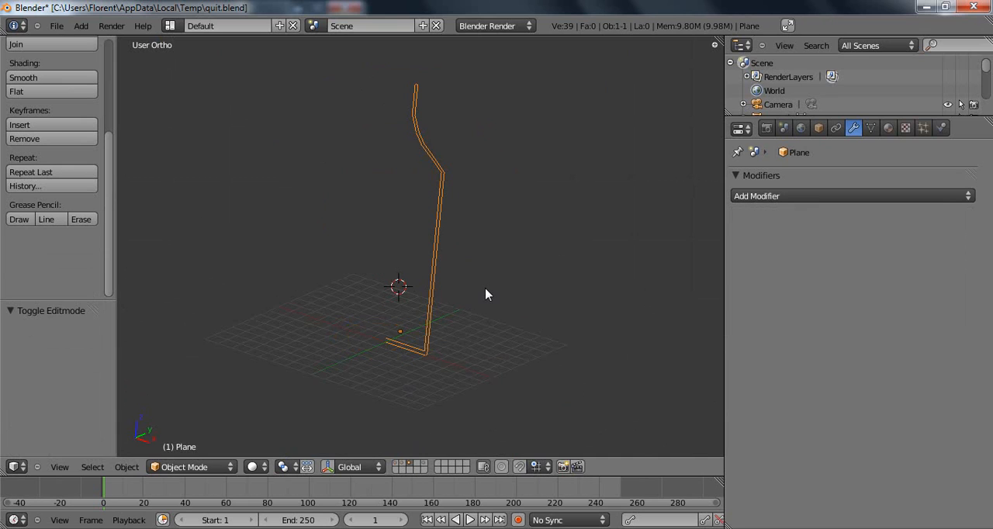
key(KP_1)
shift+middle_drag(483, 251, 497, 291)
scroll(520, 262, up, 2)
shift+middle_drag(520, 262, 463, 275)
scroll(484, 271, down, 1)
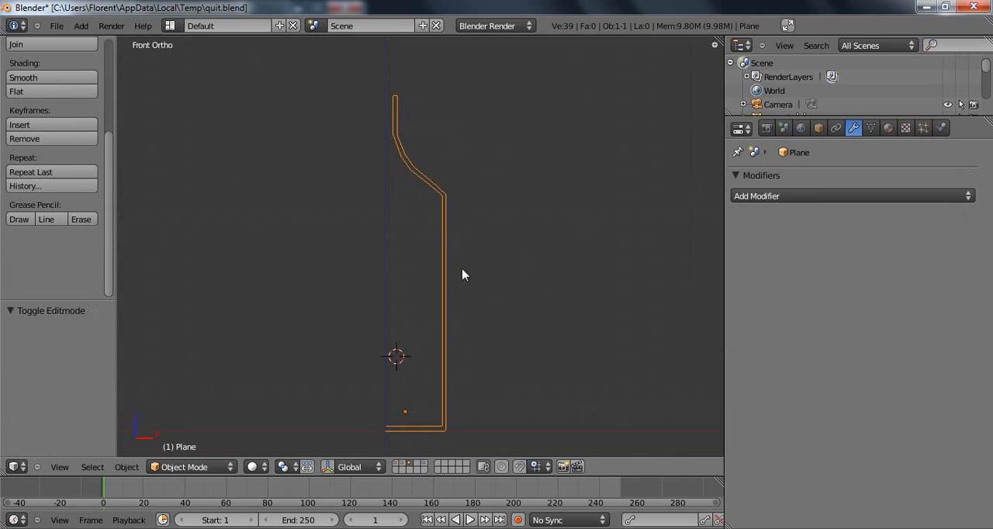
shift+middle_drag(515, 374, 388, 325)
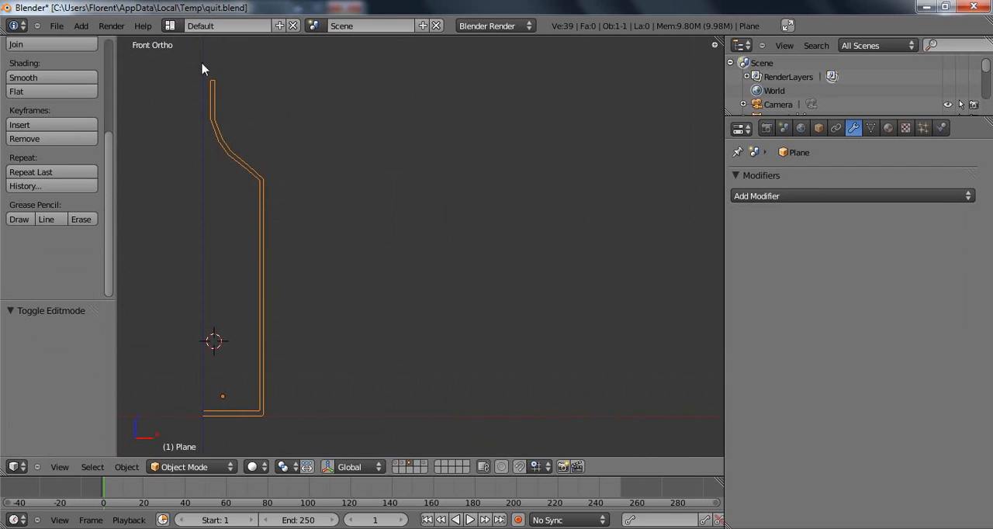
Place the 3D cursor on the X axis away from the bottle profile and select all its vertices in Edit Mode.
click(390, 416)
key(Tab)
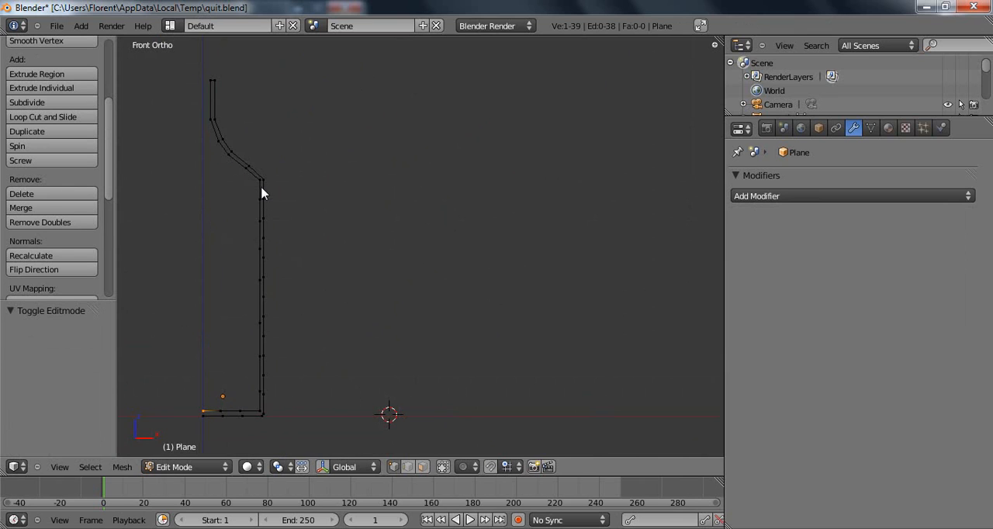
key(a)
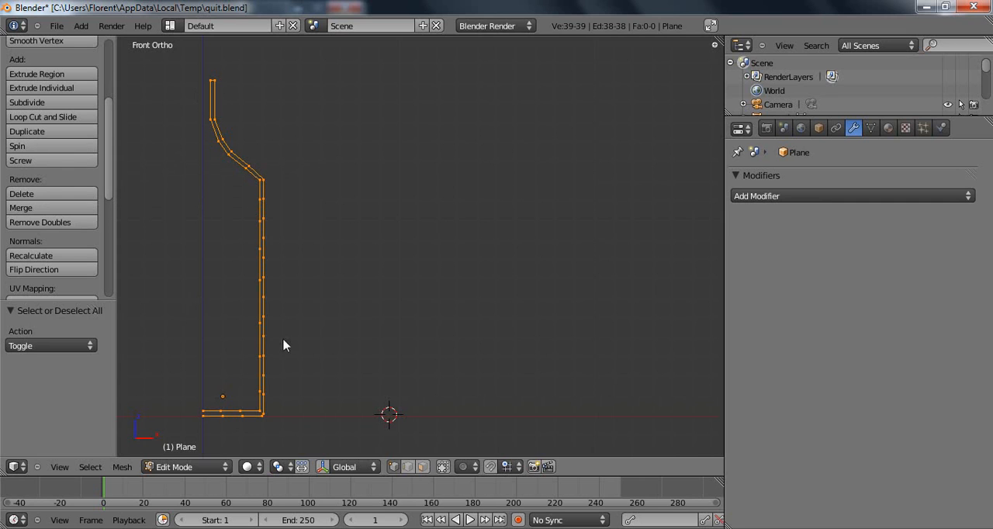
Try to spin the bottle profile from the front view around the offset 3D cursor.
click(59, 147)
middle_drag(222, 233, 420, 261)
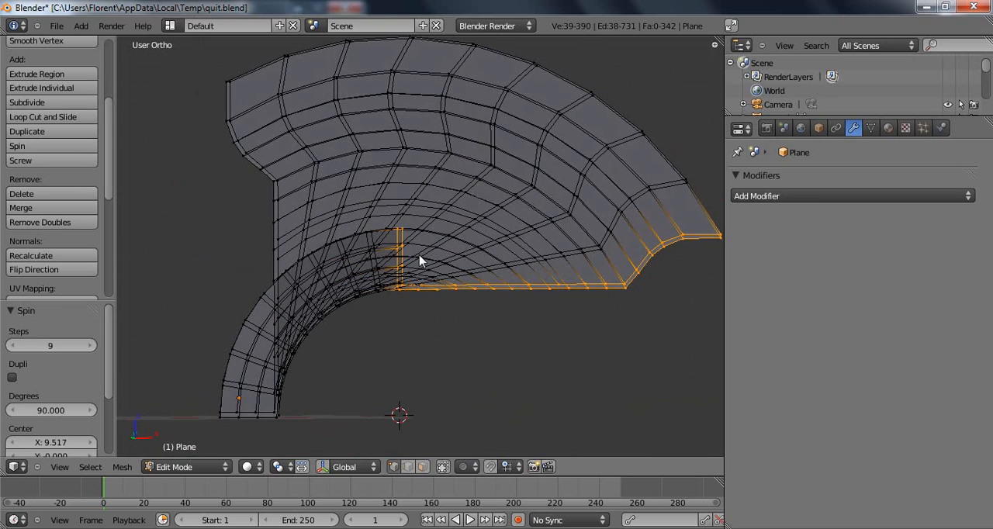
key(ctrl+z)
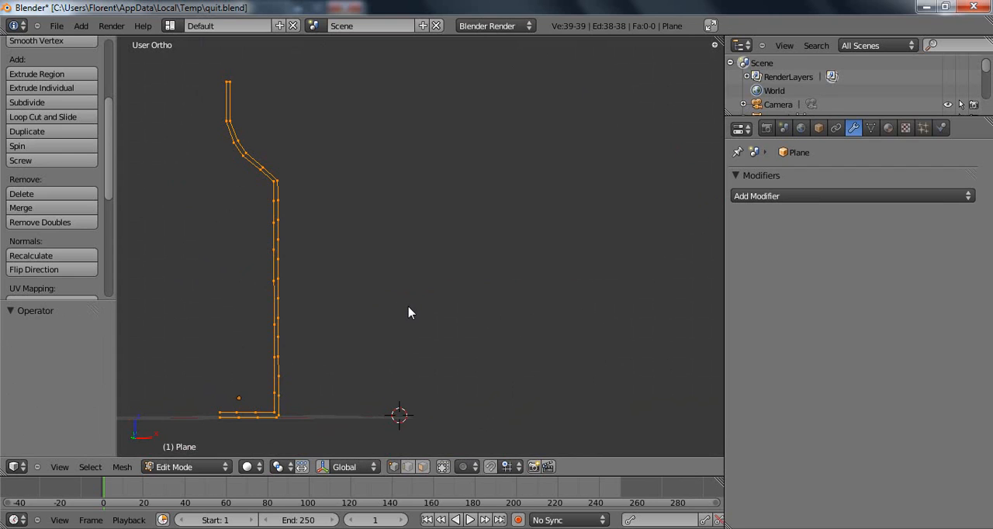
Try a 360-degree spin of the profile with 20 steps around the offset 3D cursor in top view.
key(KP_7)
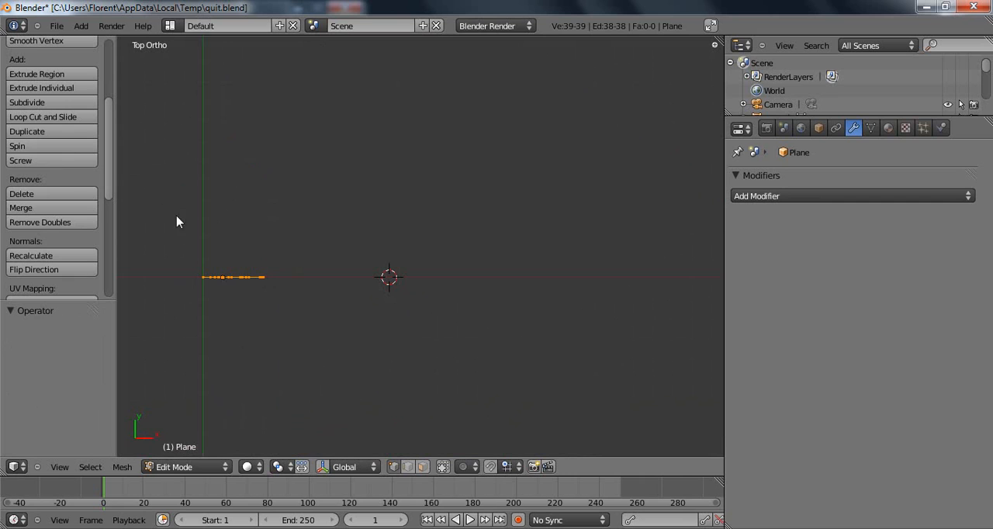
click(39, 146)
click(44, 345)
text(20)
key(Tab)
text(360)
key(Return)
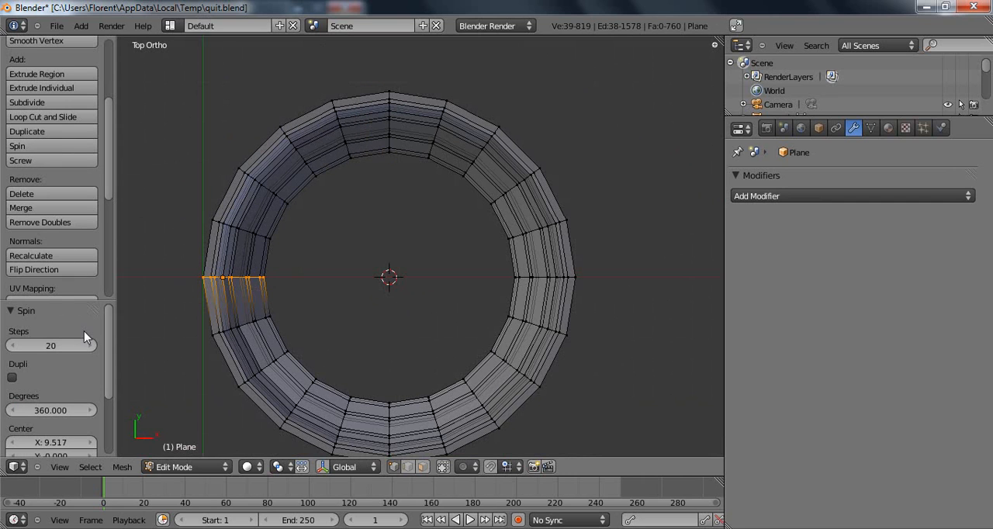
mouse_move(402, 349)
middle_down()
mouse_move(436, 164)
mouse_move(391, 330)
mouse_move(407, 354)
middle_up()
middle_drag(405, 293, 399, 206)
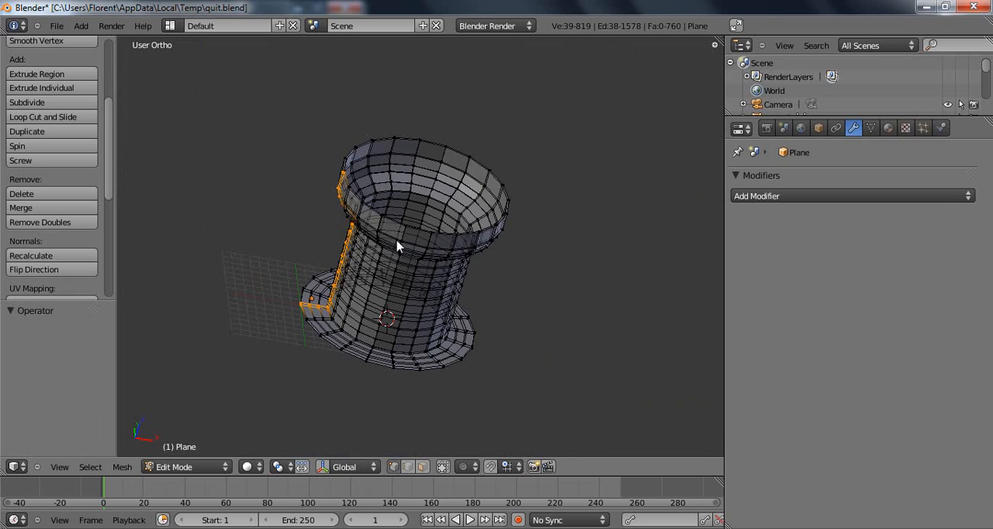
key(ctrl+z)
Set the 3D cursor location to 0 on the X, Y and Z axes.
key(n)
click(652, 396)
text(0)
key(Tab)
text(0)
key(Tab)
text(0)
key(Return)
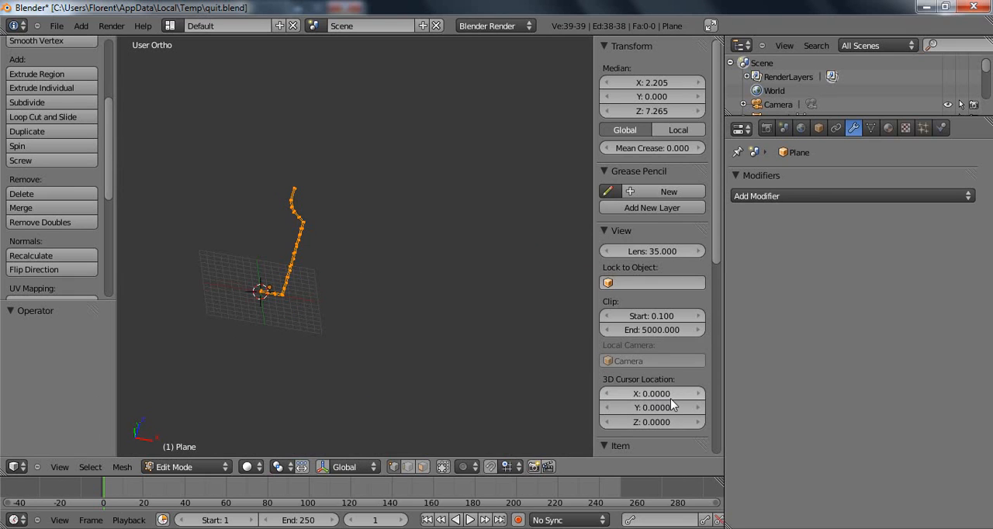
Spin the bottle profile from the top view around the origin with 20 steps and 360 degrees.
key(KP_7)
shift+middle_drag(453, 254, 497, 254)
key(n)
shift+middle_drag(401, 261, 422, 266)
scroll(424, 266, up, 4)
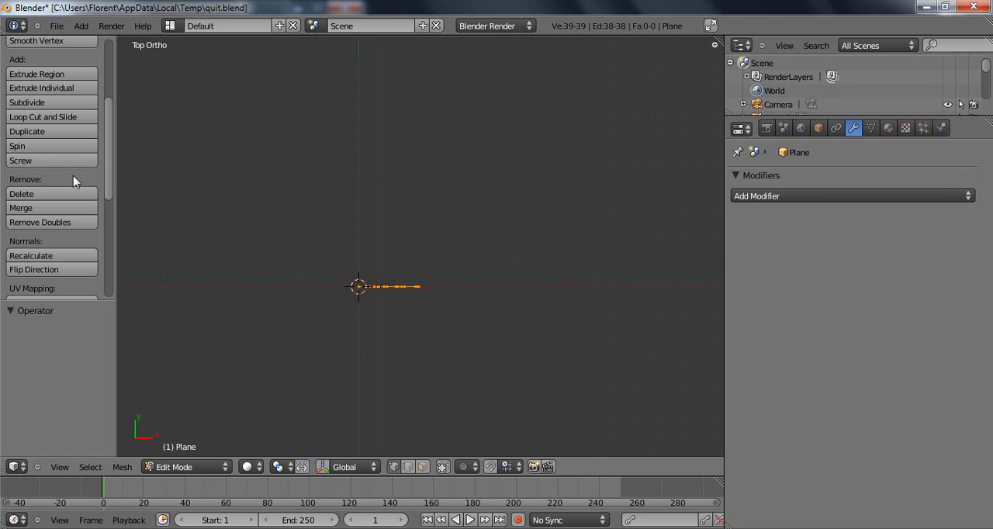
click(51, 150)
click(31, 349)
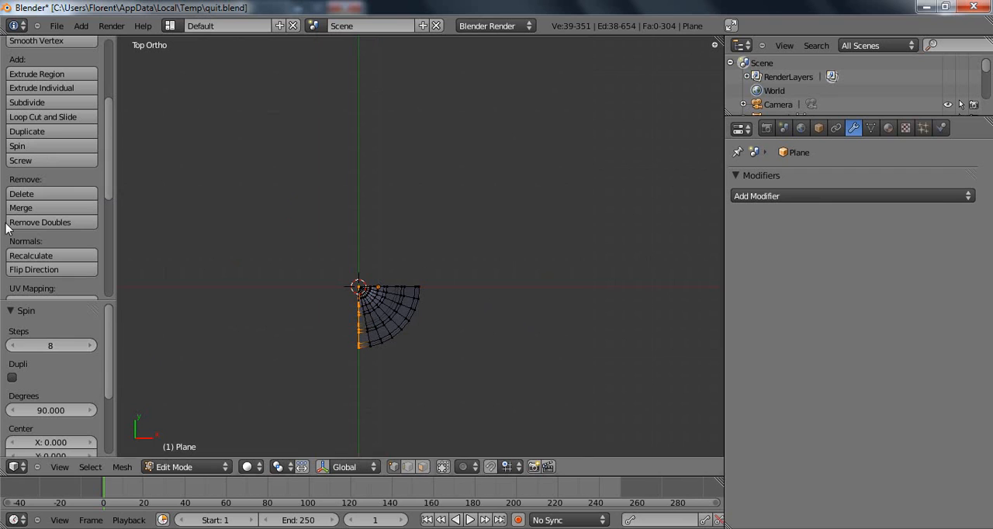
click(67, 345)
text(20)
key(Tab)
text(360)
key(Return)
middle_drag(411, 326, 450, 306)
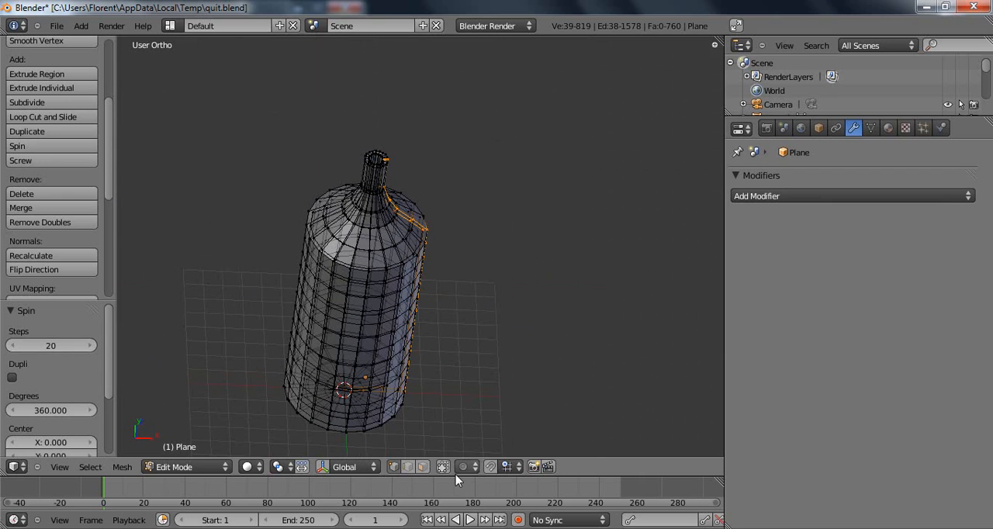
Remove doubles from the whole bottle mesh, recalculate its normals and return to Object Mode.
key(a)
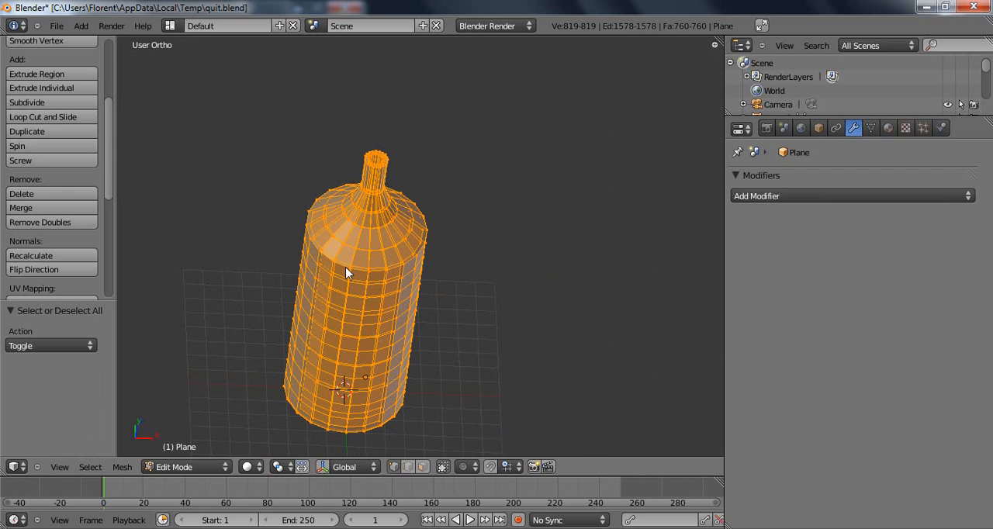
click(50, 223)
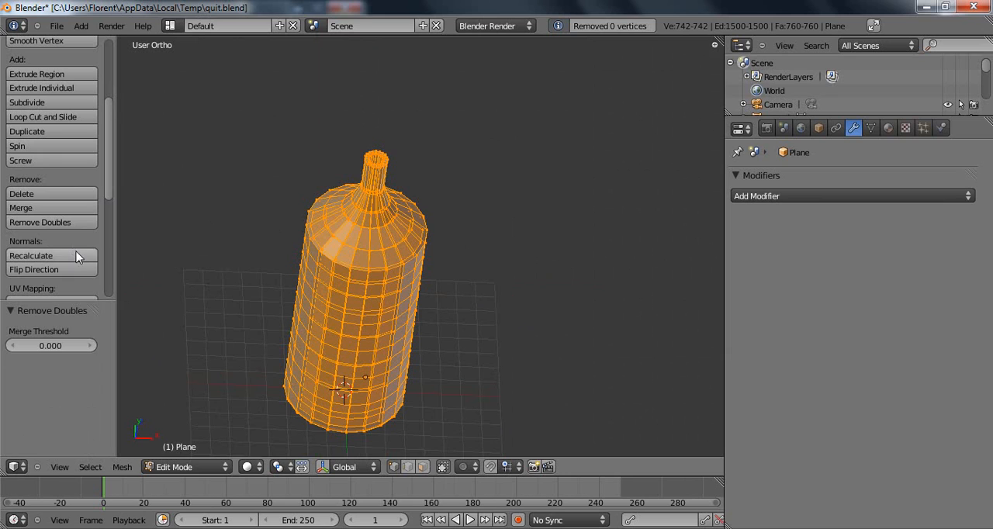
click(71, 256)
key(Tab)
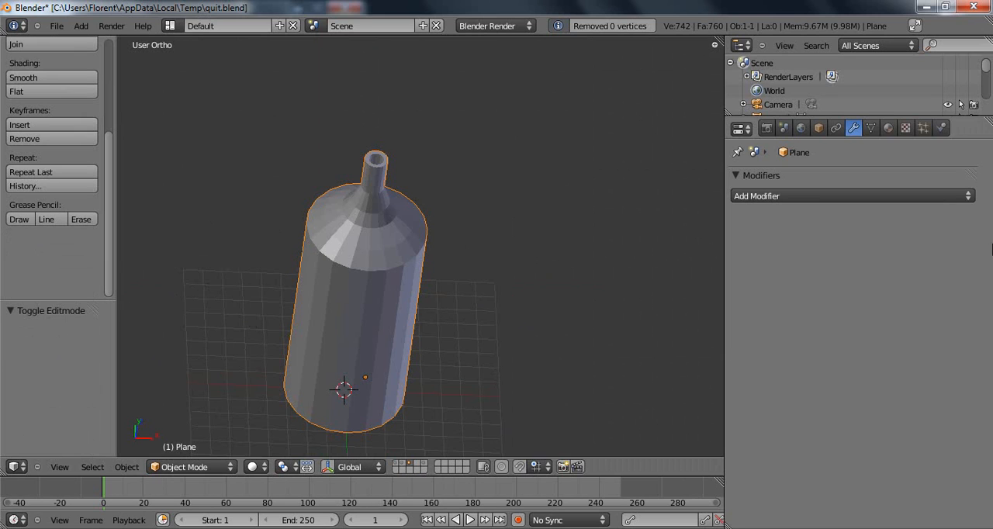
Add a Subdivision Surface modifier to the bottle with its View subdivisions set to 2.
click(834, 201)
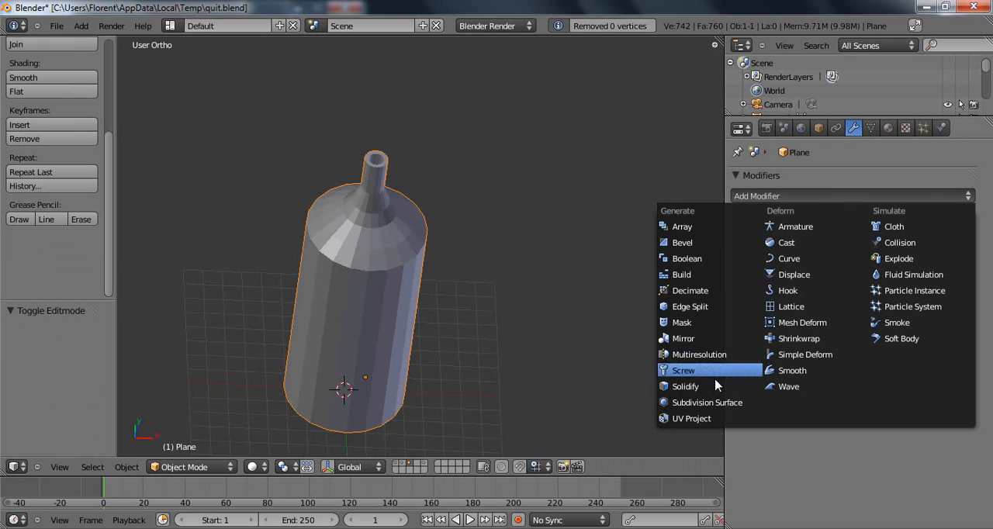
click(719, 407)
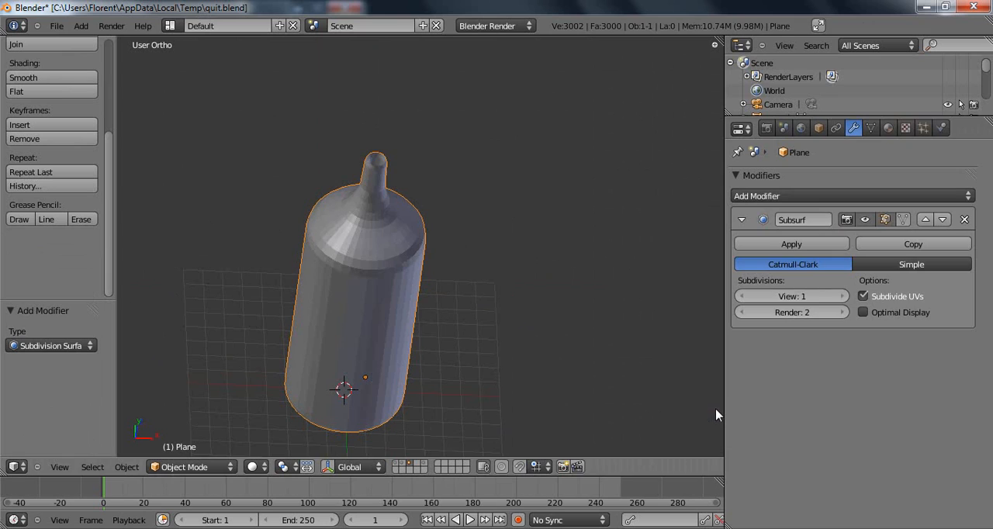
click(842, 296)
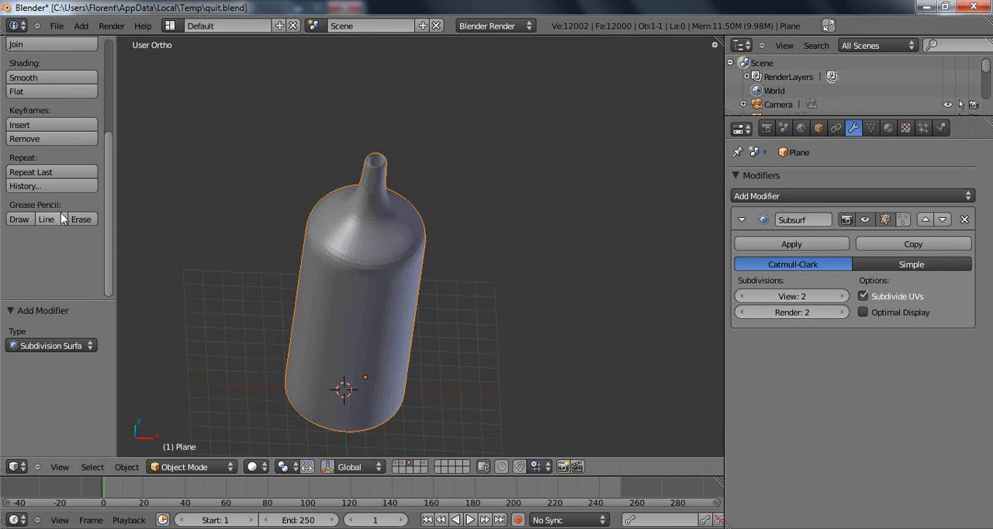
Apply smooth shading to the subdivided bottle.
scroll(60, 179, up, 2)
scroll(61, 167, up, 1)
click(64, 166)
middle_drag(440, 319, 452, 244)
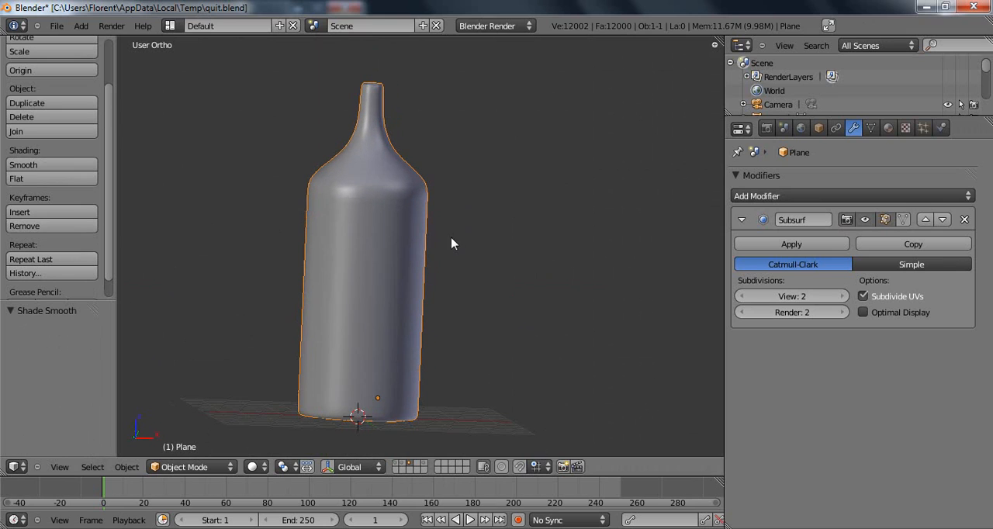
Display the first layer, which holds the furniture, camera and lamp, in place of the bottle layer.
click(399, 468)
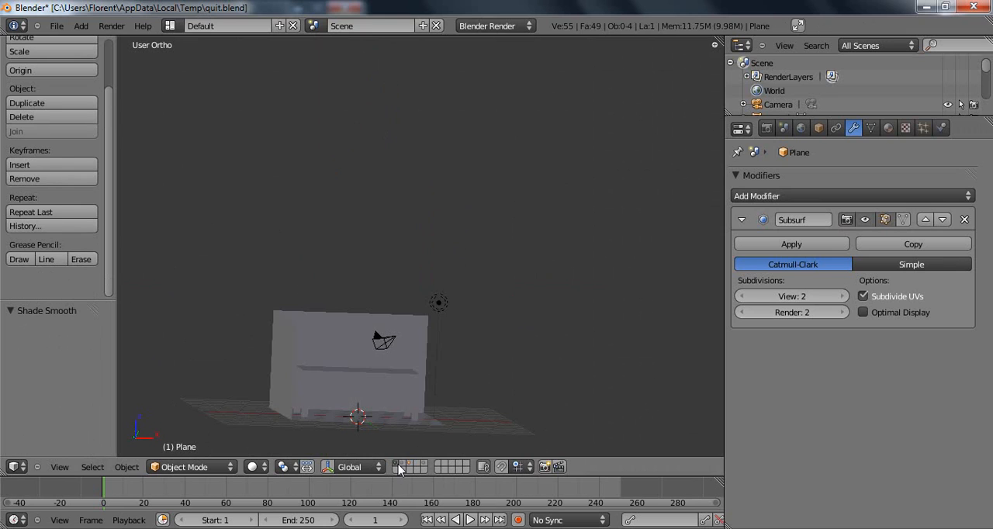
Display the glass layer briefly, return to the first layer and examine the table and room.
click(407, 468)
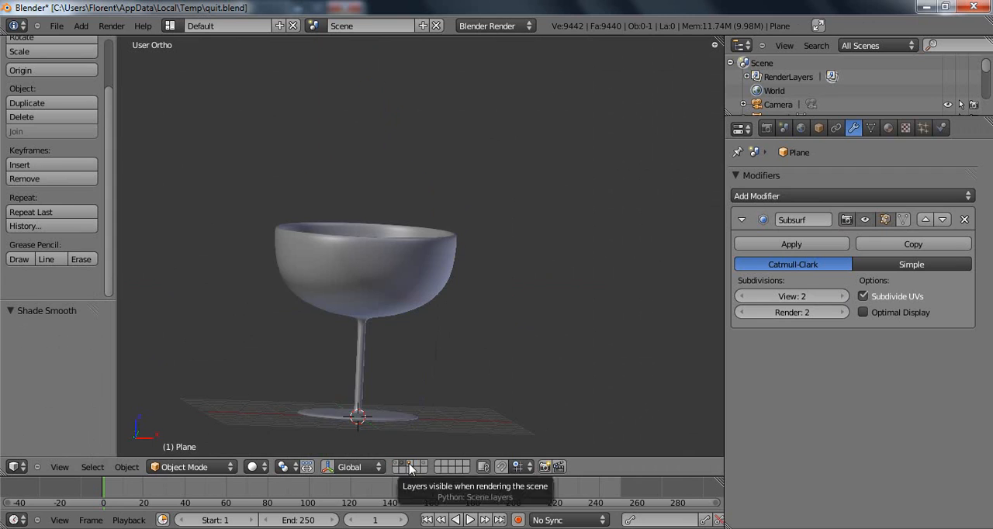
click(396, 469)
click(396, 468)
middle_drag(457, 330, 486, 308)
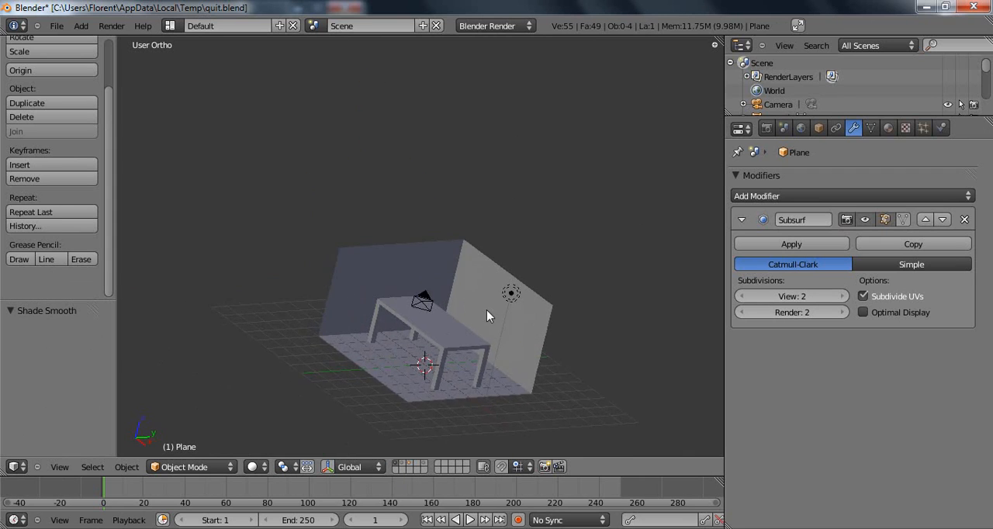
scroll(487, 308, up, 2)
shift+middle_drag(500, 357, 474, 322)
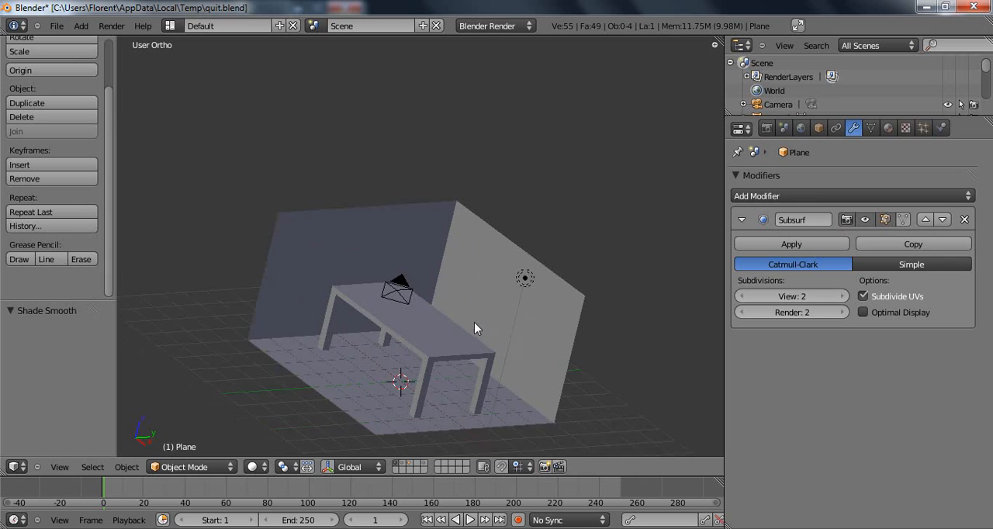
Show the glass and bottle layers together with the furniture layer to compare sizes, and return to the first layer alone.
shift+click(415, 469)
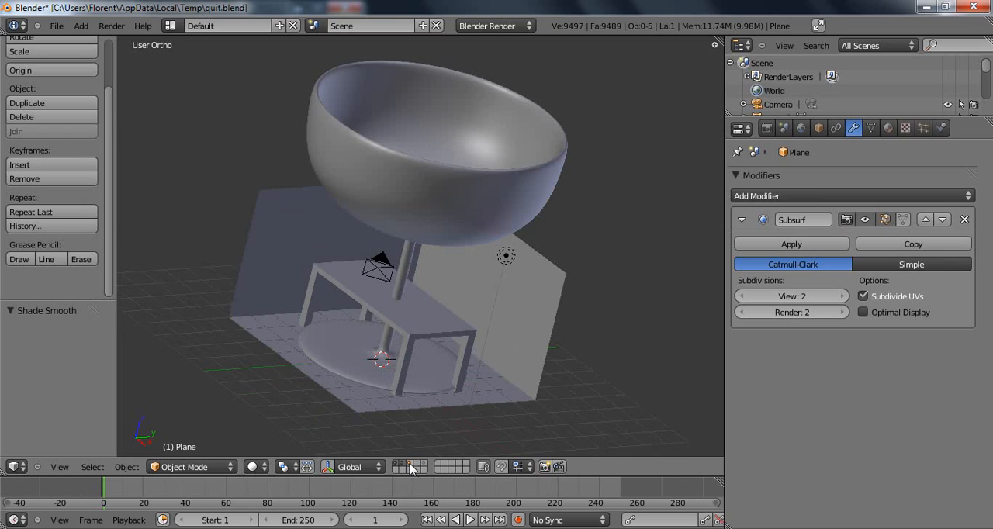
shift+click(410, 465)
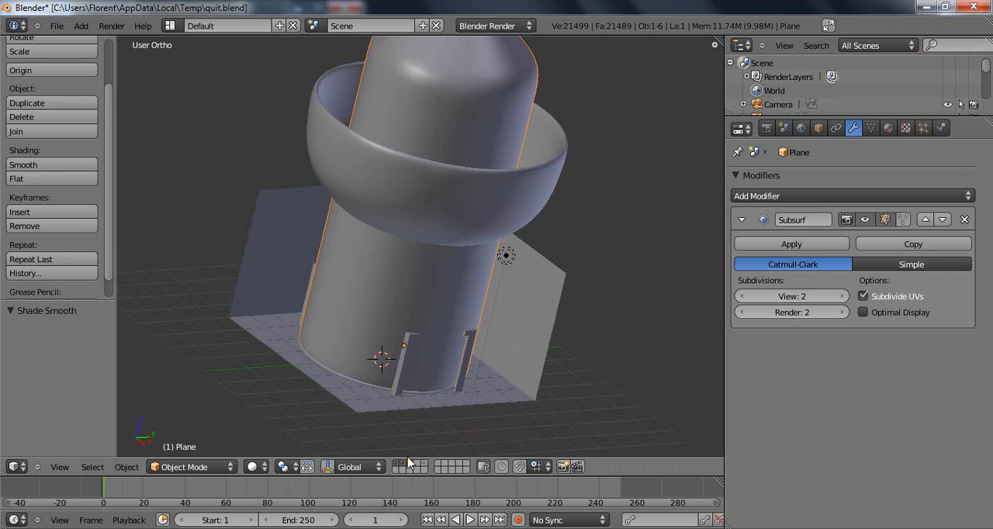
scroll(475, 155, down, 3)
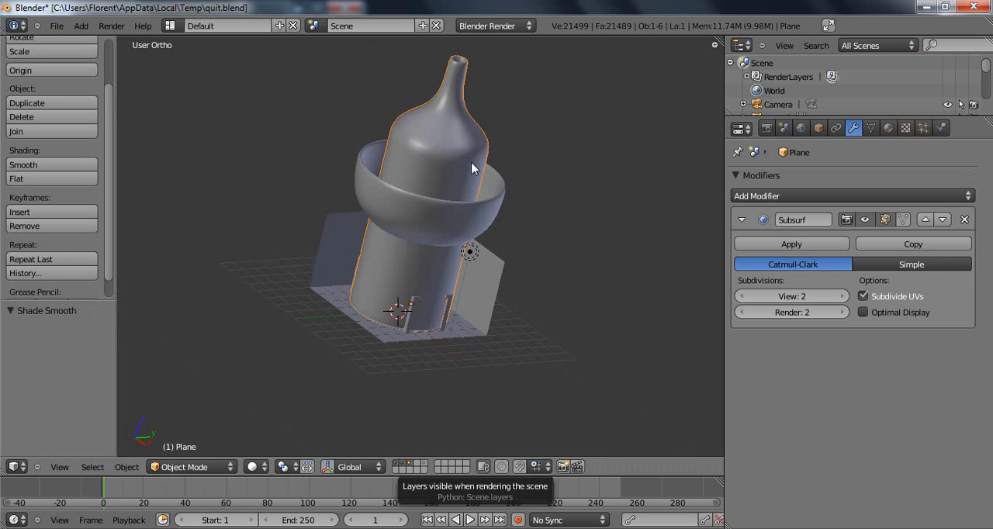
click(409, 464)
click(401, 464)
click(395, 464)
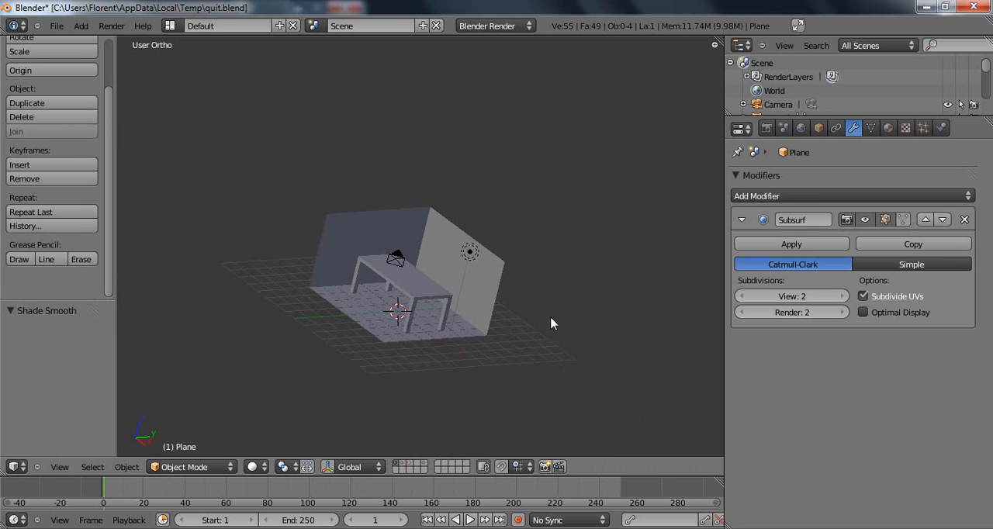
Display all layers at once to inspect the whole scene, and return to the first layer alone.
key(grave)
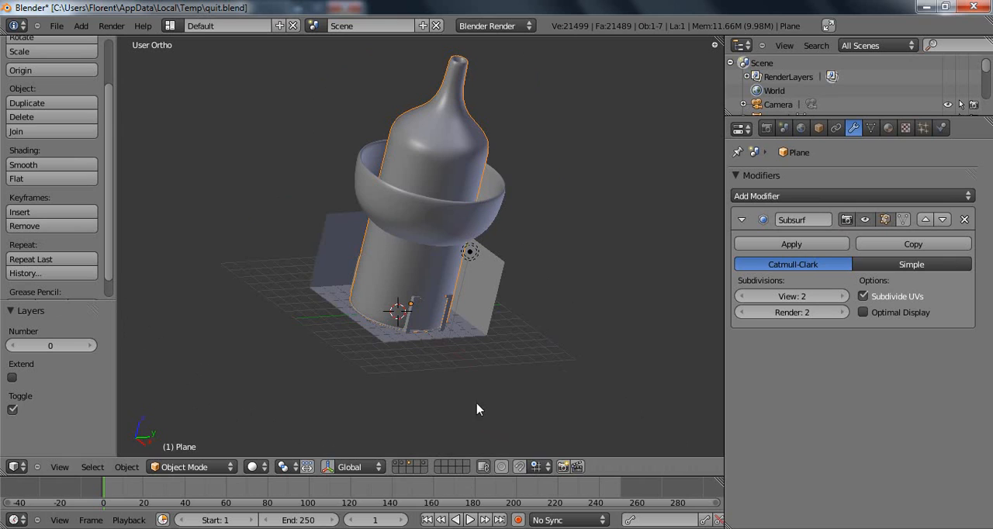
scroll(466, 283, up, 1)
scroll(466, 283, up, 2)
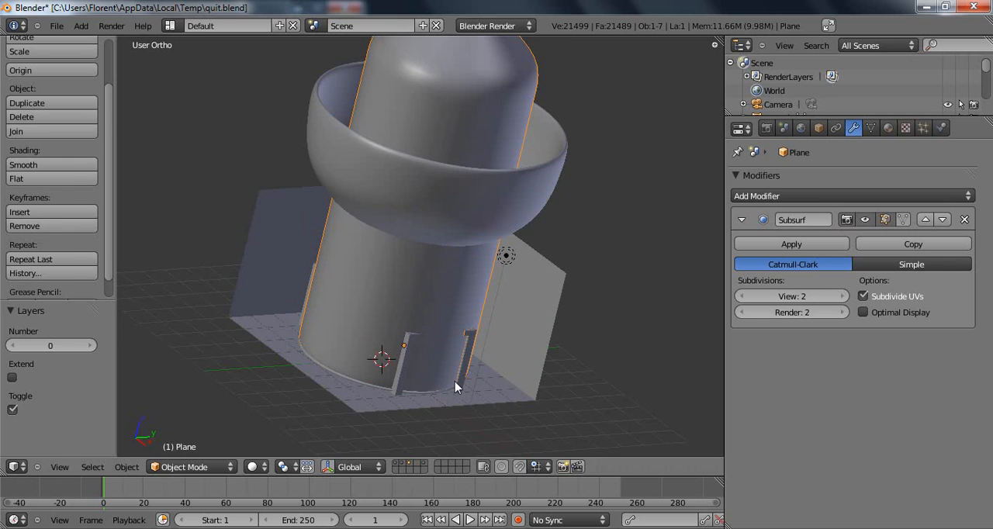
key(1)
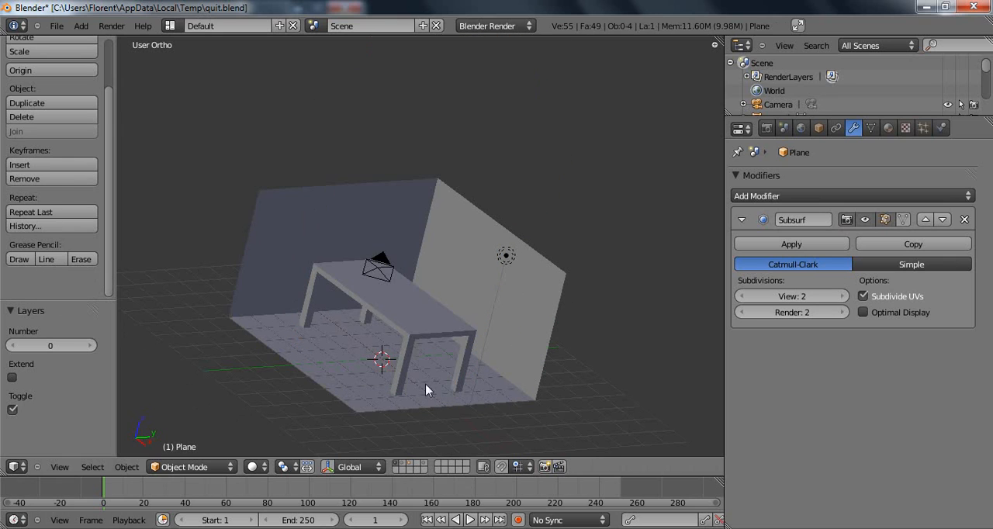
Move the glass from the second layer to the first and display the first layer.
click(404, 467)
right_click(421, 189)
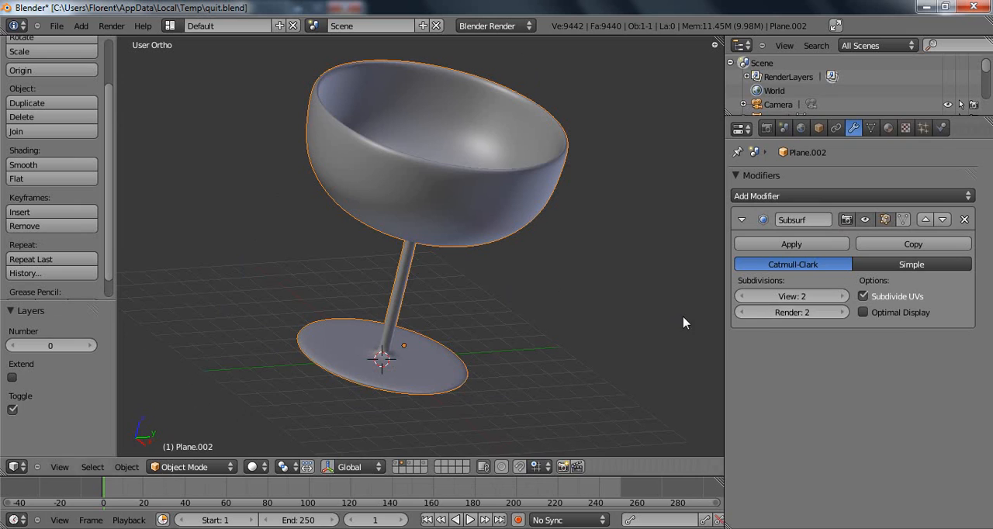
key(m)
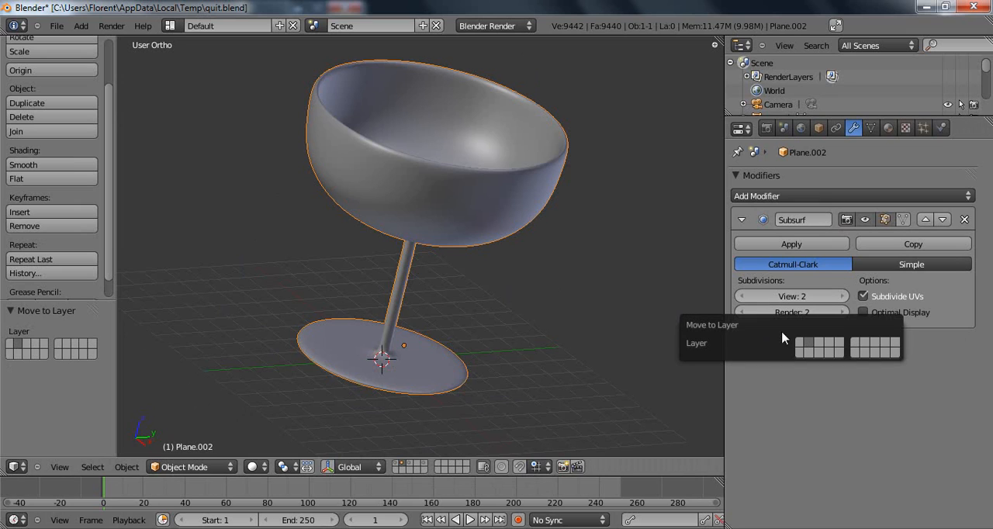
click(803, 348)
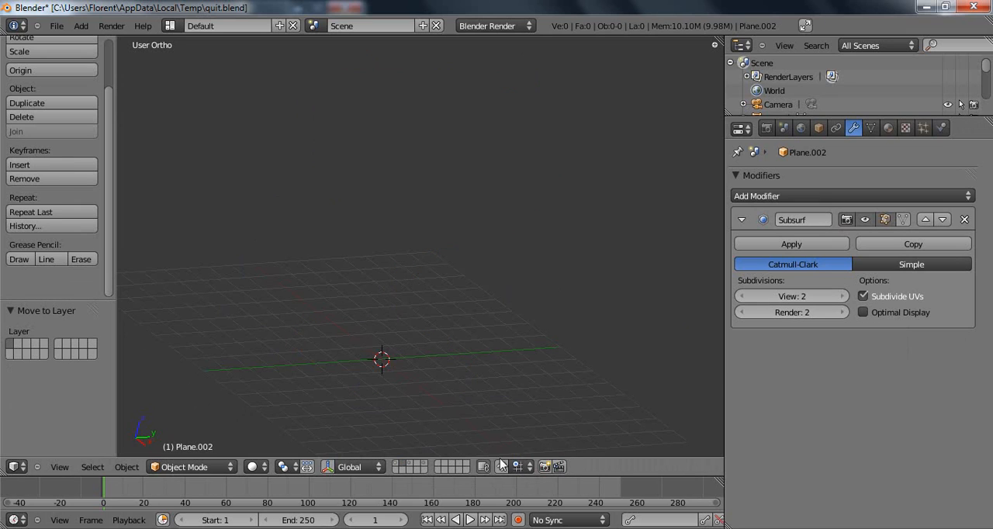
click(397, 466)
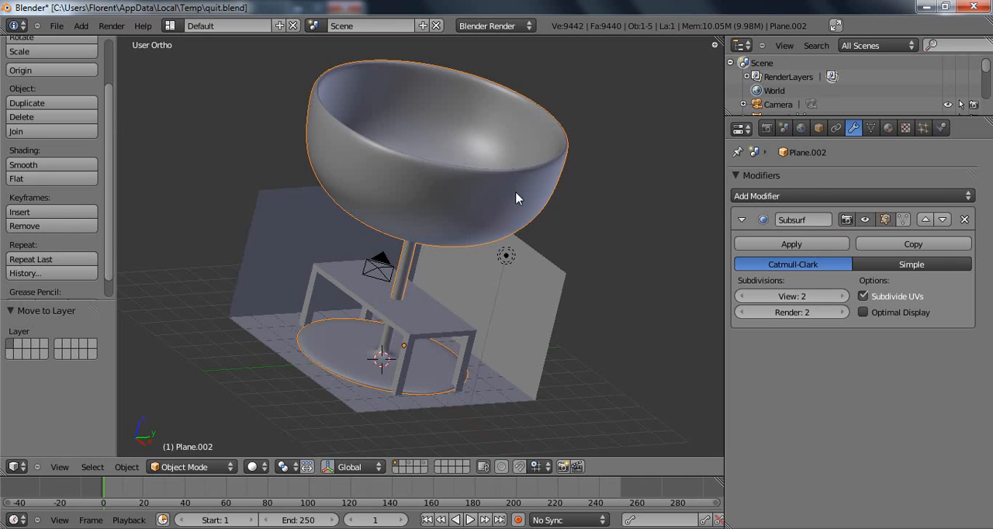
Scale the glass down to suit the table and move it by about X -1.504, Y -0.636, Z 1.845 to just above the tabletop.
key(s)
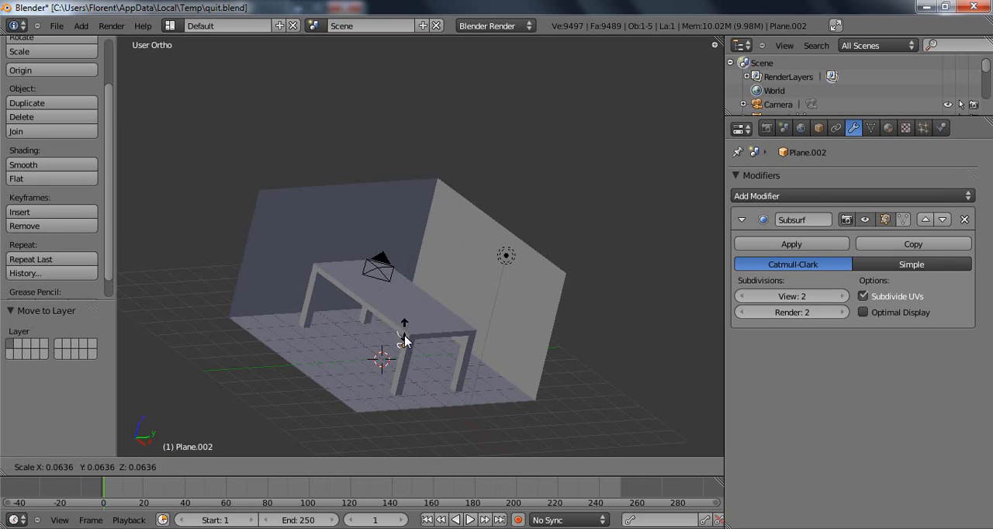
click(438, 348)
key(g)
click(405, 275)
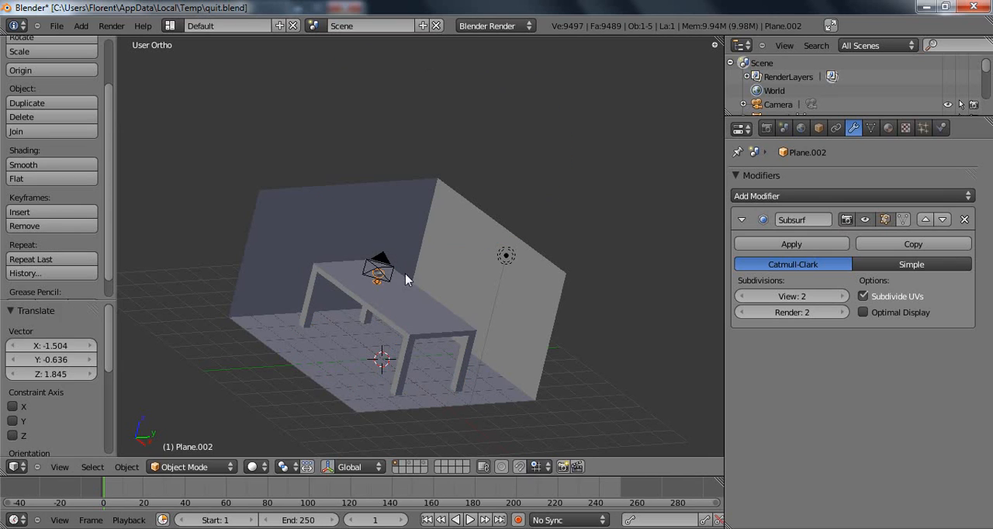
In front view, move the room walls to the second layer to clear the view of the table.
key(KP_1)
scroll(406, 272, up, 4)
shift+middle_drag(405, 328, 391, 235)
right_click(521, 357)
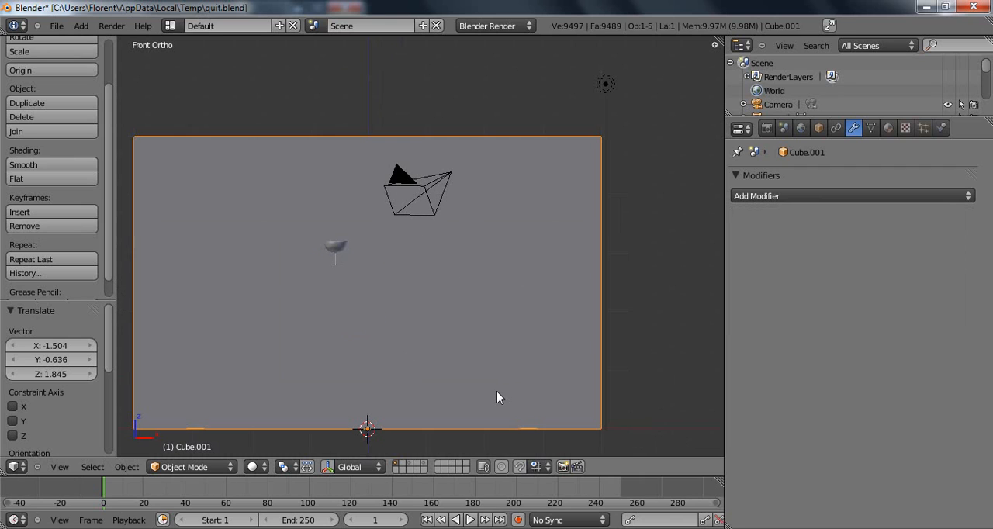
key(m)
click(626, 419)
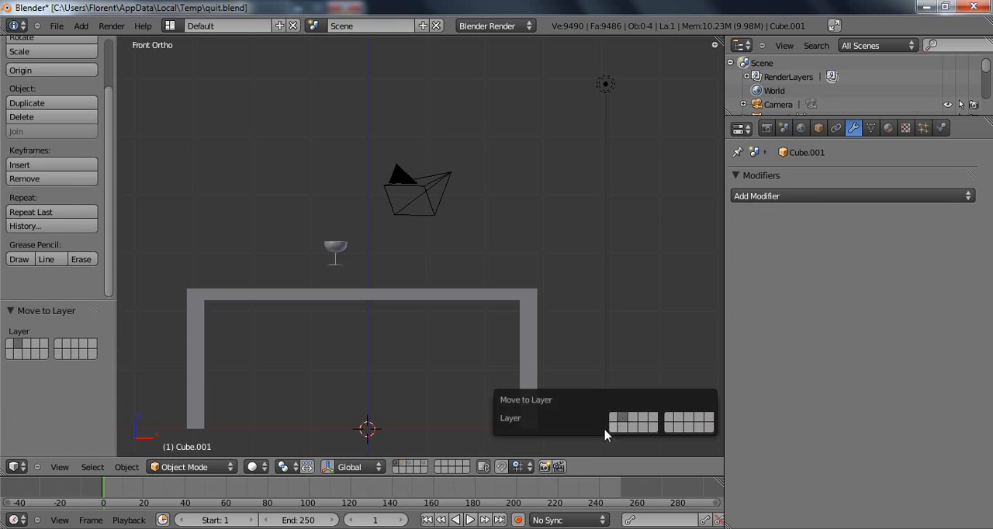
Set the glass down on the tabletop by moving it about -0.142 along X and -0.403 along Z.
right_click(344, 255)
shift+middle_drag(372, 279, 408, 256)
scroll(475, 235, up, 3)
shift+middle_drag(352, 225, 445, 220)
scroll(420, 211, up, 3)
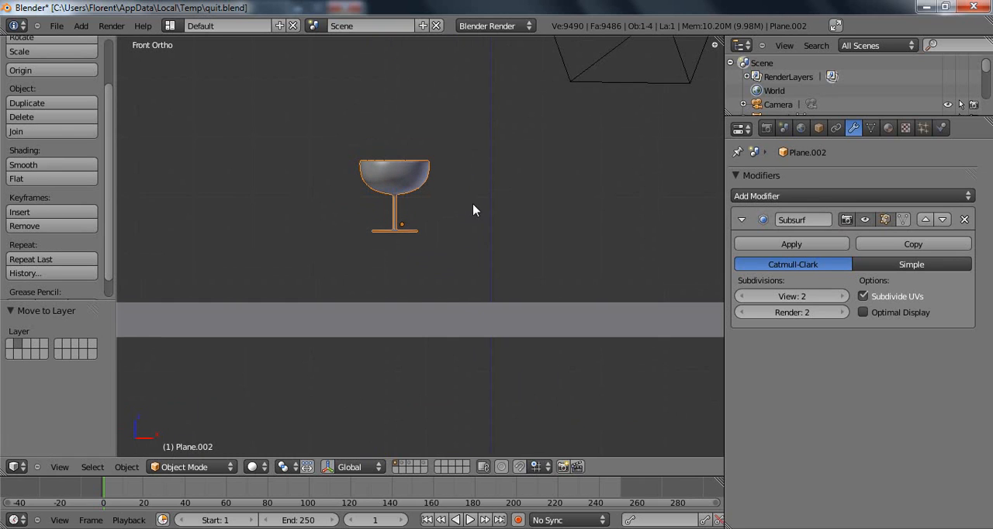
key(g)
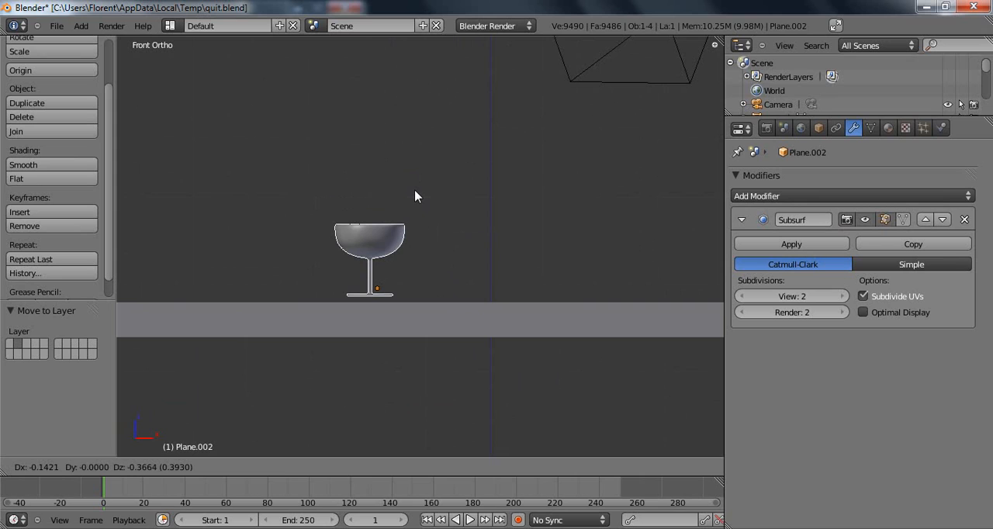
click(416, 255)
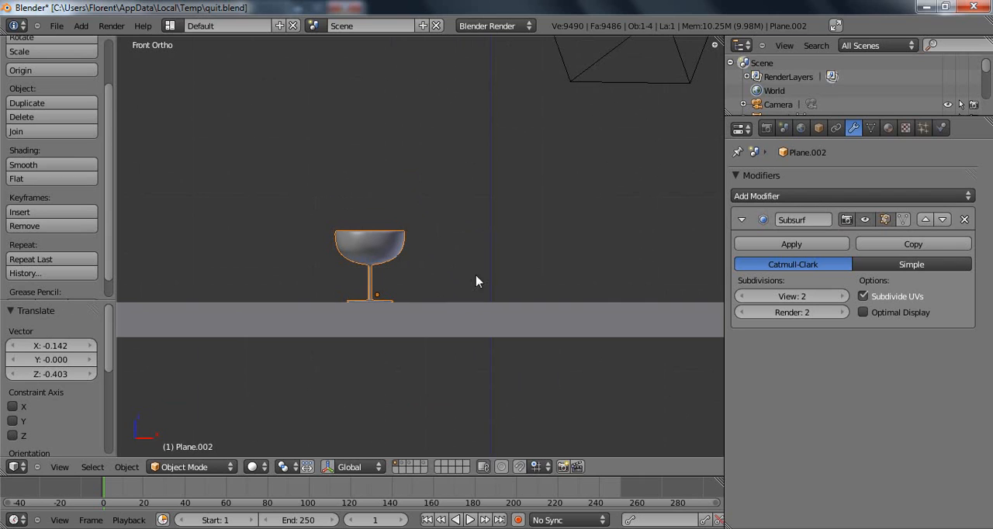
Move the bottle from the third layer to the first and display the first layer.
click(410, 465)
right_click(393, 220)
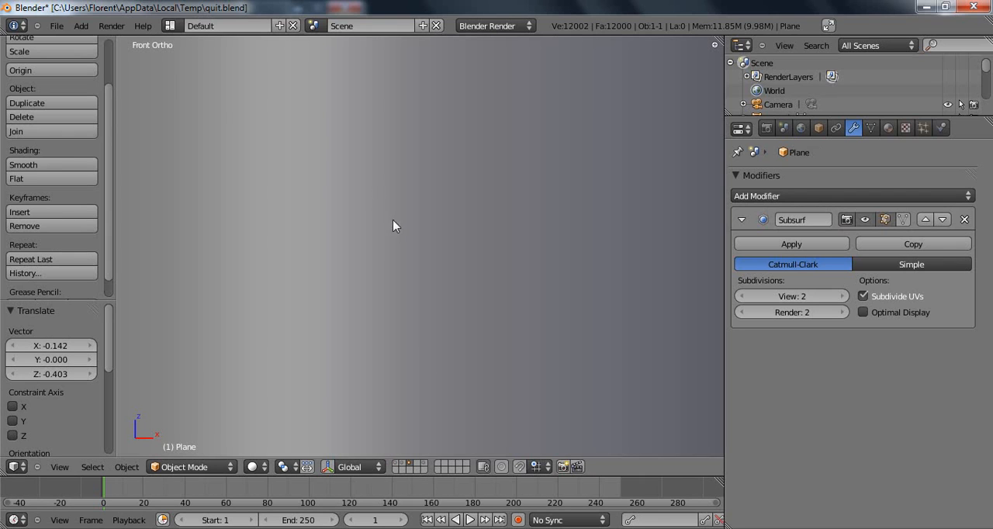
key(m)
click(512, 248)
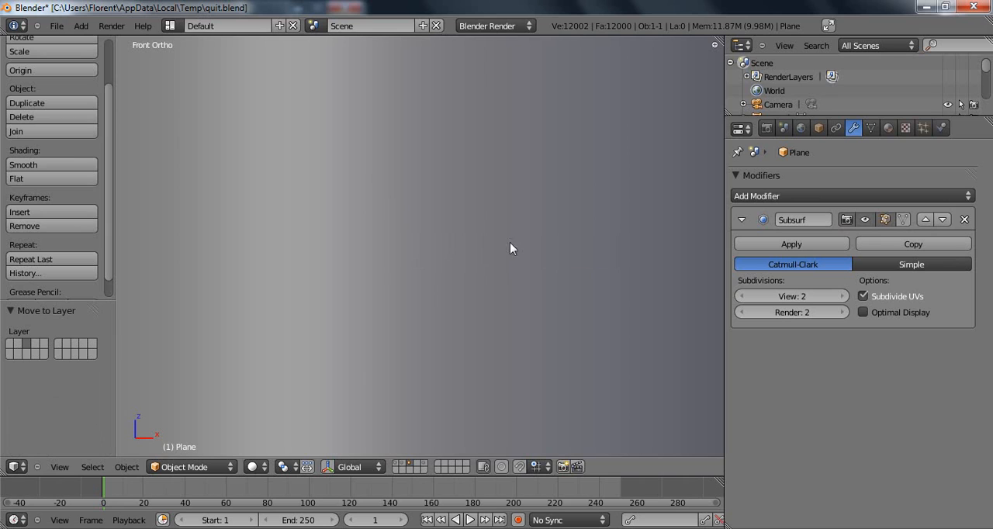
key(m)
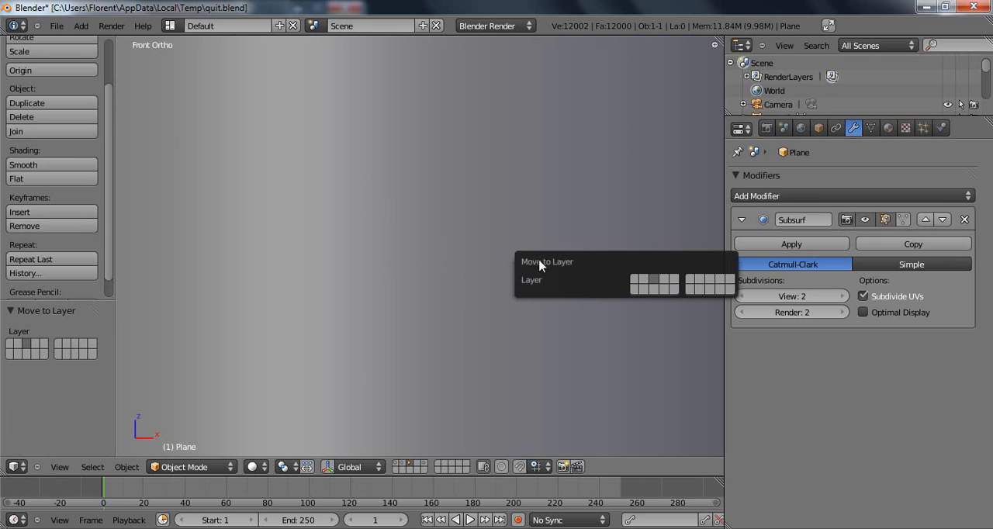
click(634, 287)
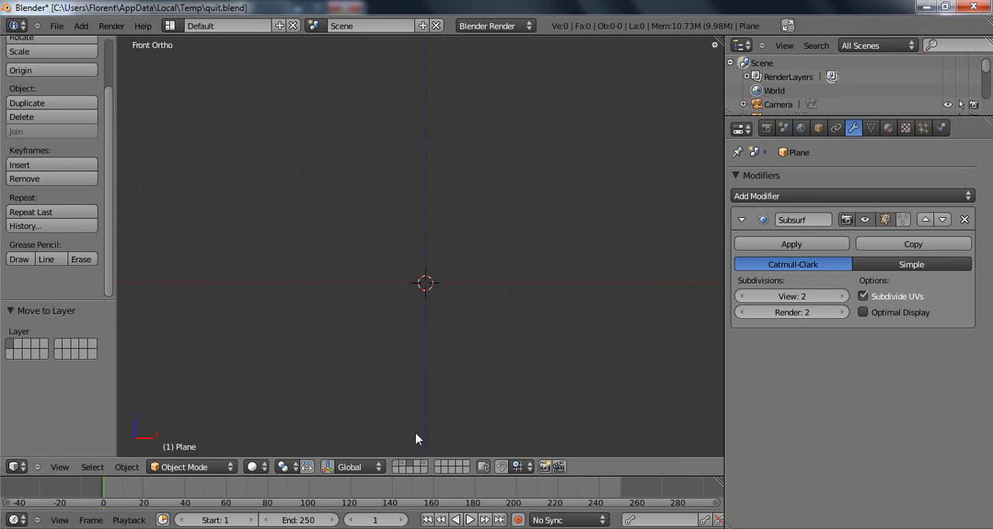
click(398, 466)
Scale the bottle by about 0.111 and move it about -0.645 along X and 1.677 along Z, above the tabletop.
scroll(508, 168, up, 4)
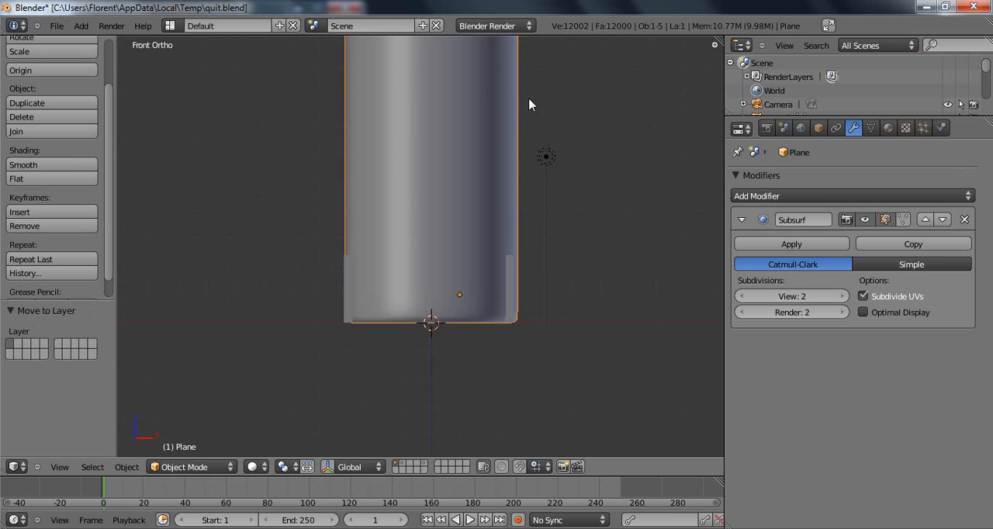
key(s)
click(463, 270)
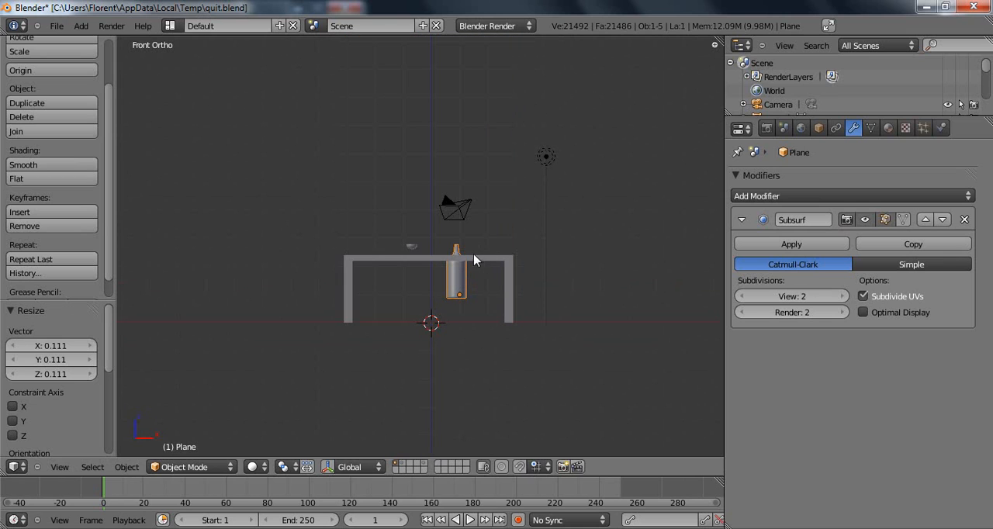
key(g)
click(472, 220)
Scale the bottle by about 0.656, stand it on the tabletop beside the glass, and check the placement in right view.
scroll(473, 220, up, 5)
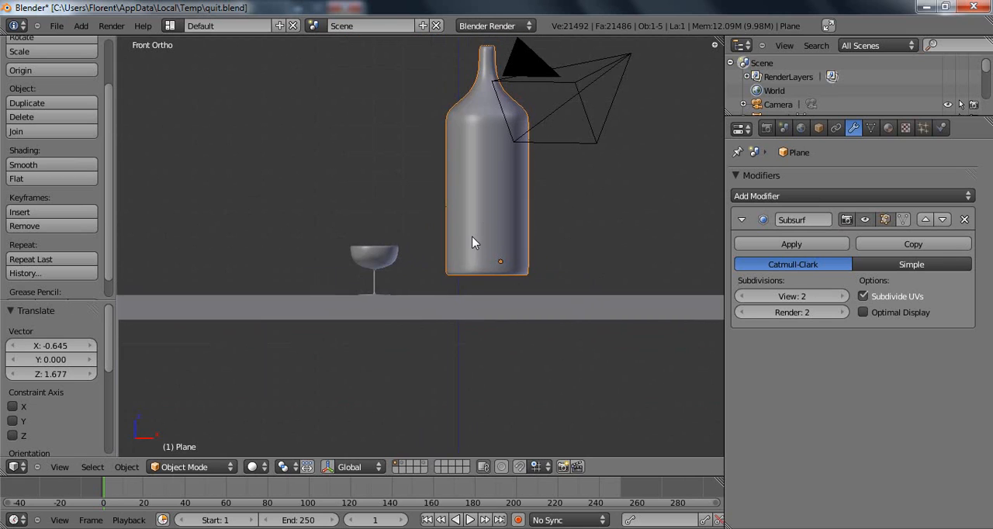
shift+middle_drag(472, 243, 451, 263)
key(s)
click(484, 207)
key(g)
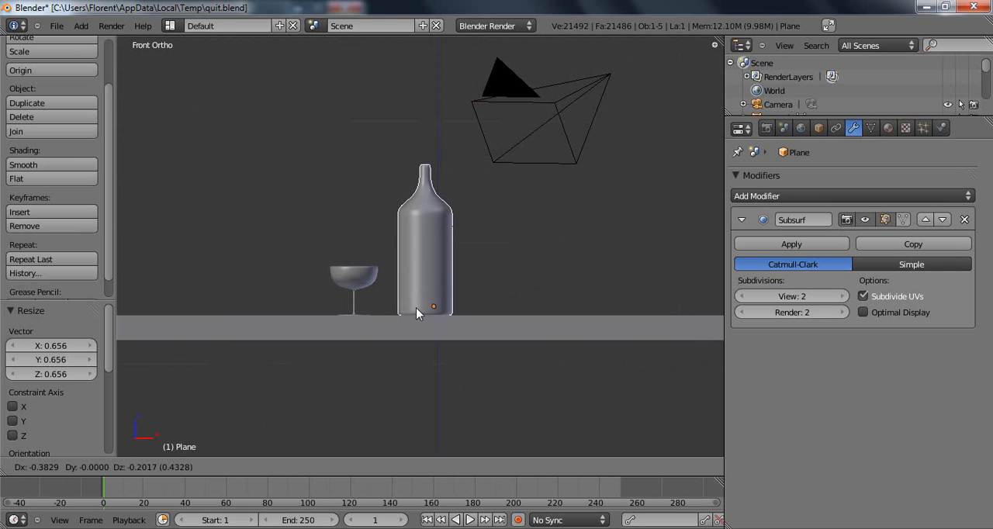
click(416, 307)
key(KP_3)
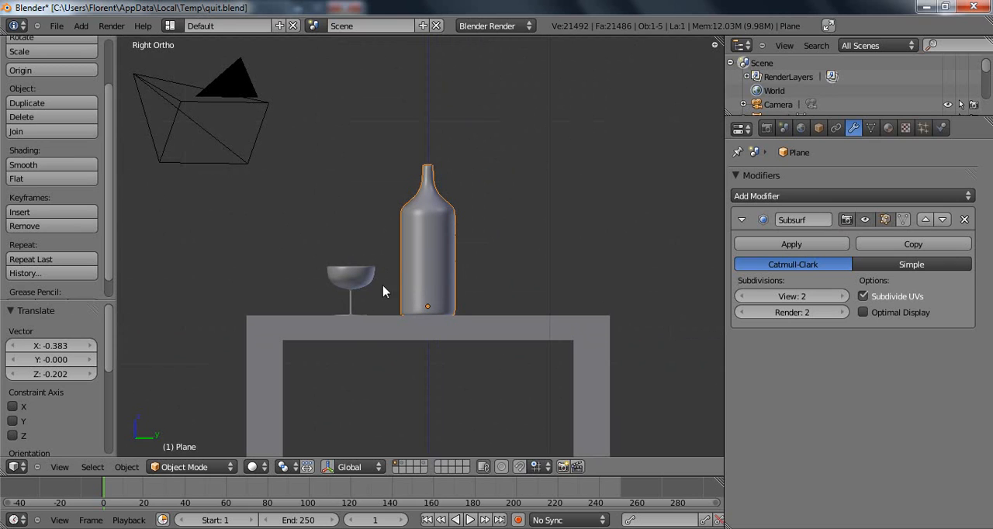
Move the room walls from the second layer back to the first, display that layer and view the scene through the camera.
click(401, 469)
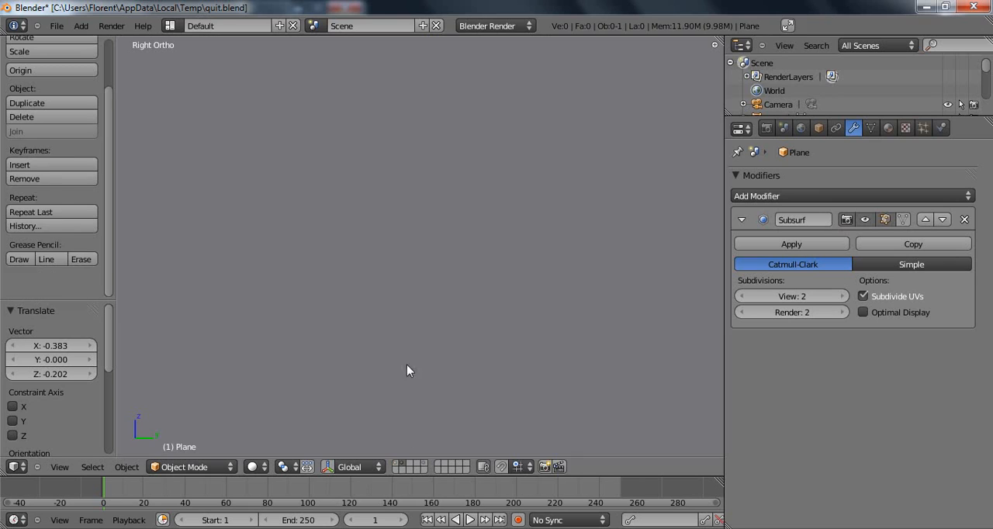
right_click(398, 318)
scroll(427, 311, down, 6)
scroll(447, 288, up, 1)
key(m)
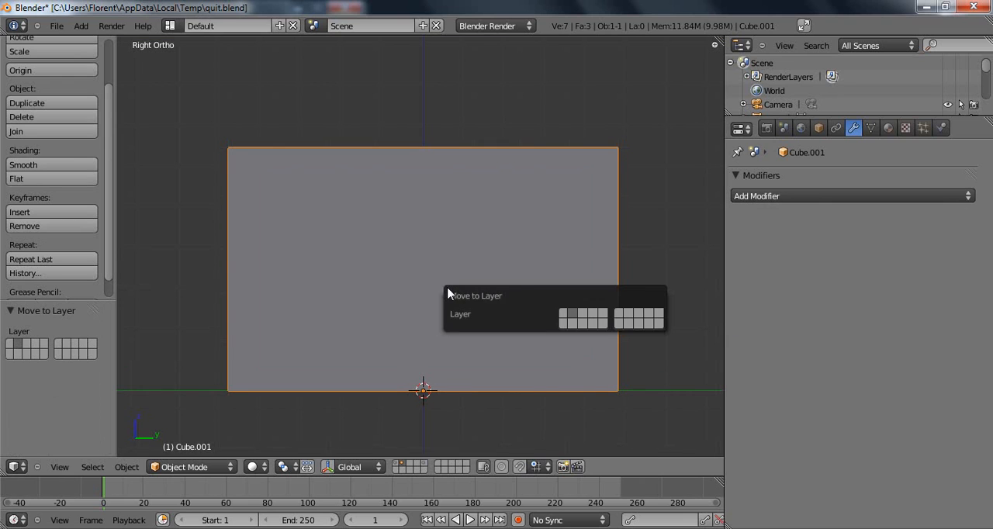
key(m)
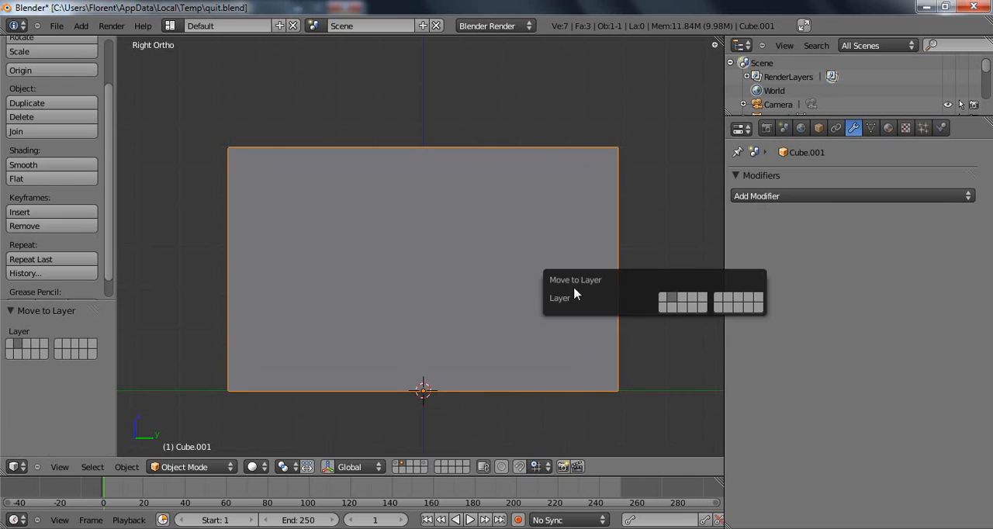
click(661, 295)
click(396, 464)
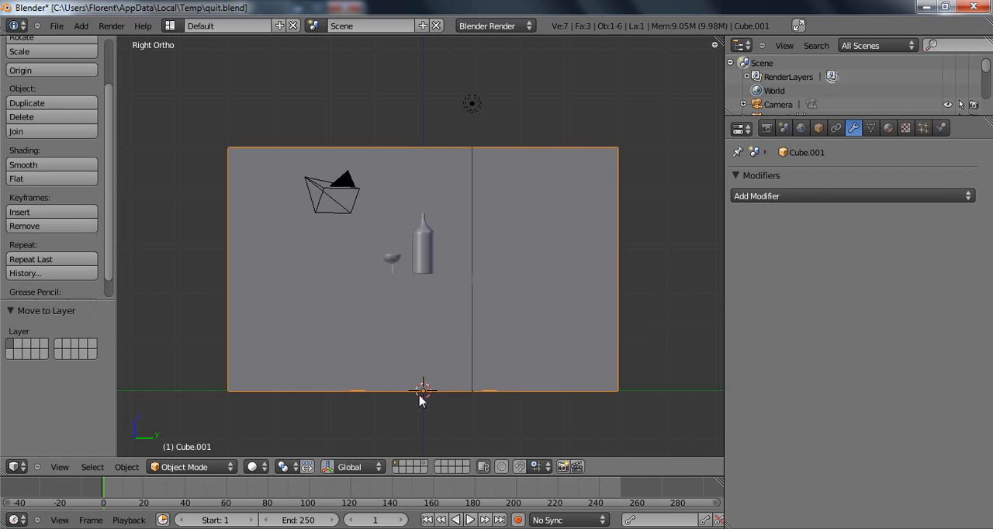
key(KP_0)
scroll(468, 224, up, 4)
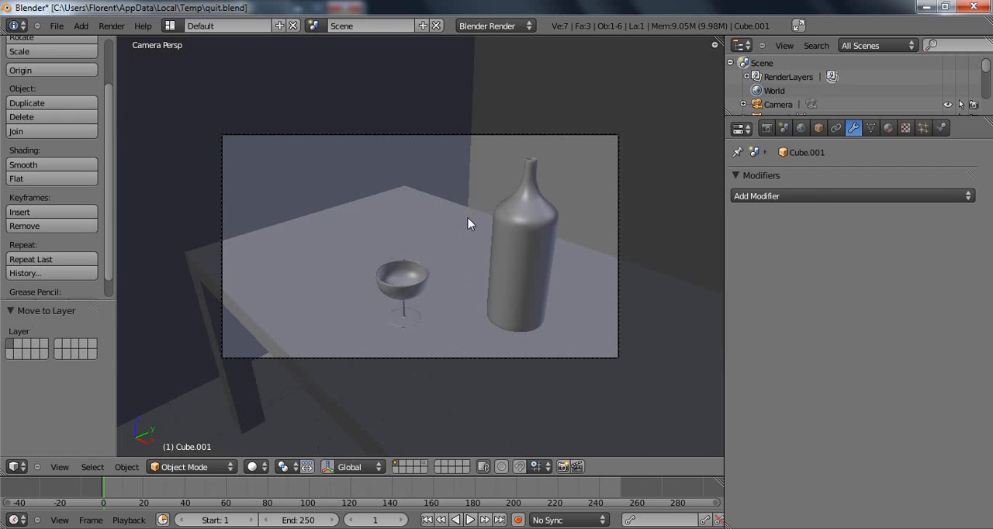
Move the camera about 0.229 along X, 0.256 along Y and 0.014 along Z to reframe the glass and bottle.
right_click(477, 134)
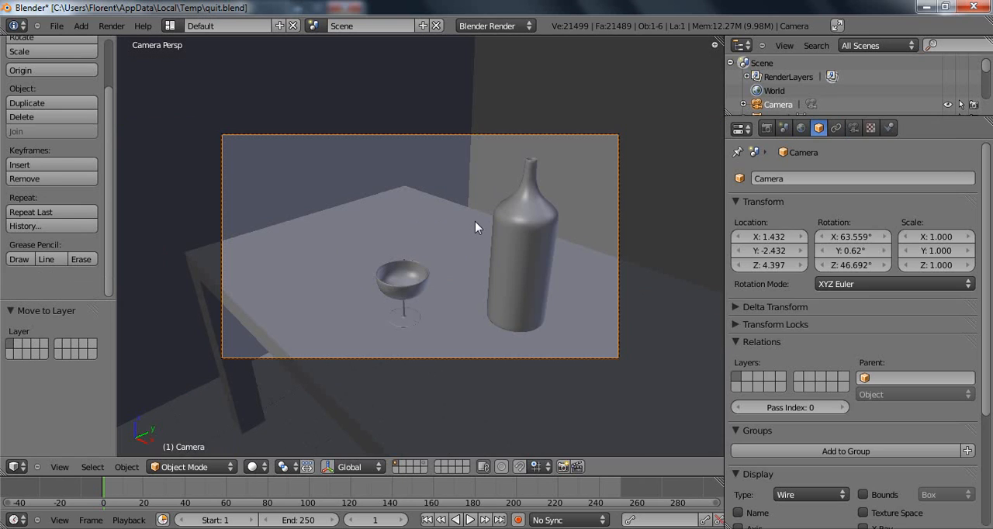
key(g)
click(506, 220)
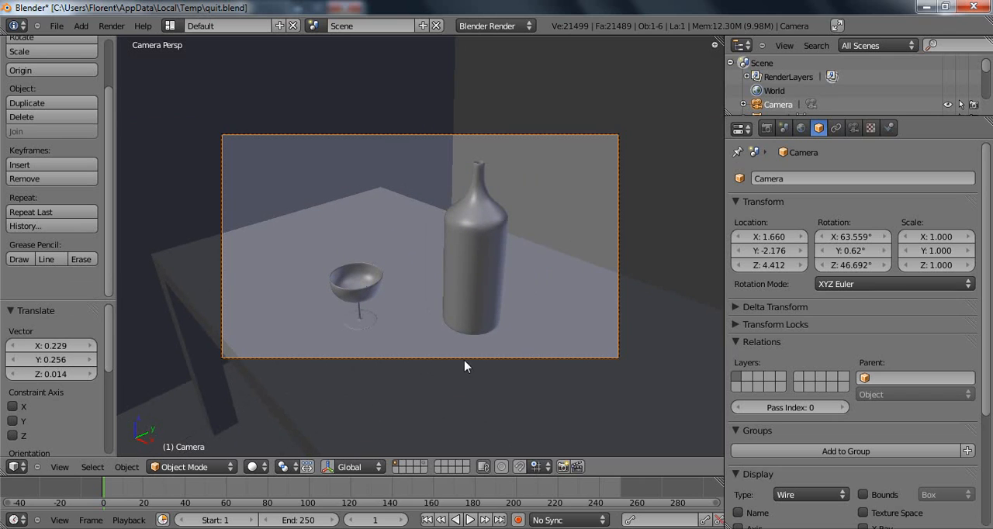
Render the scene, look over the whole image and return to the 3D view.
key(F12)
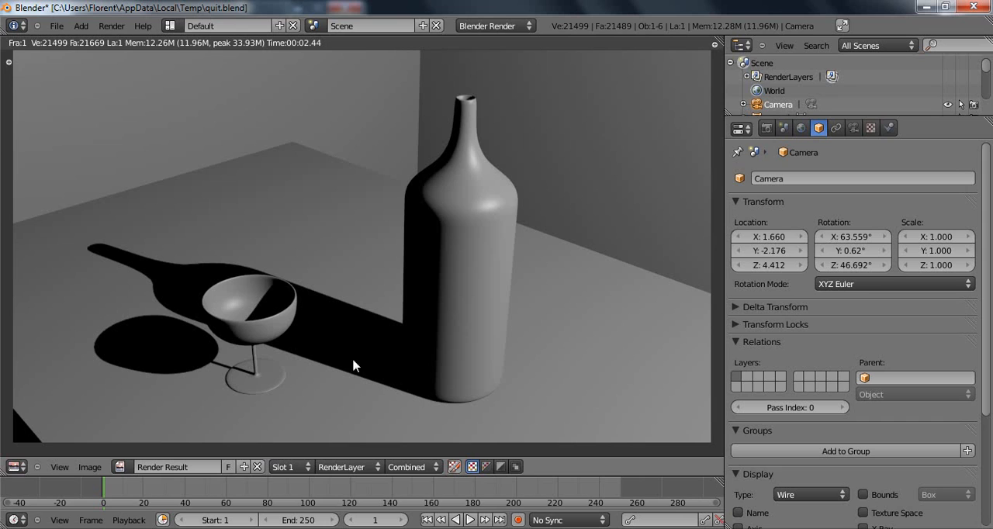
scroll(363, 279, down, 1)
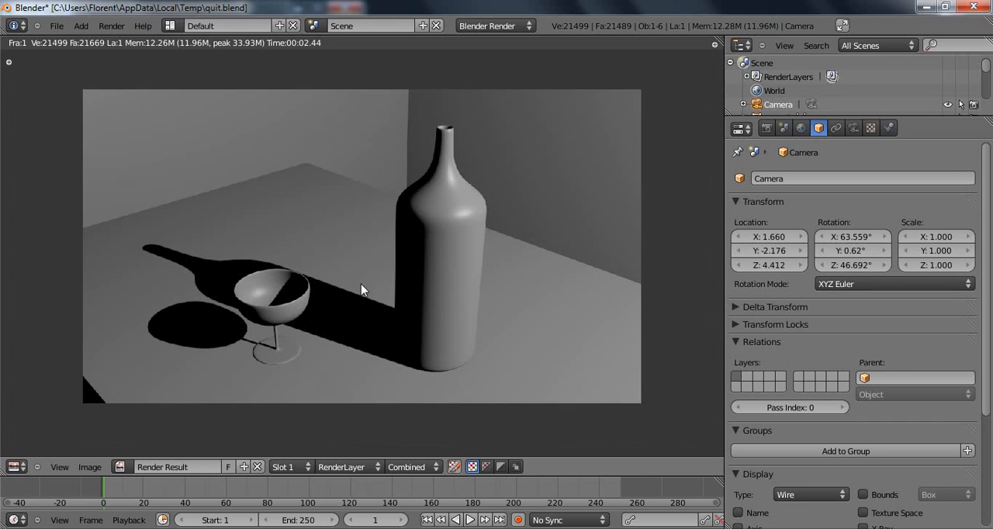
key(Escape)
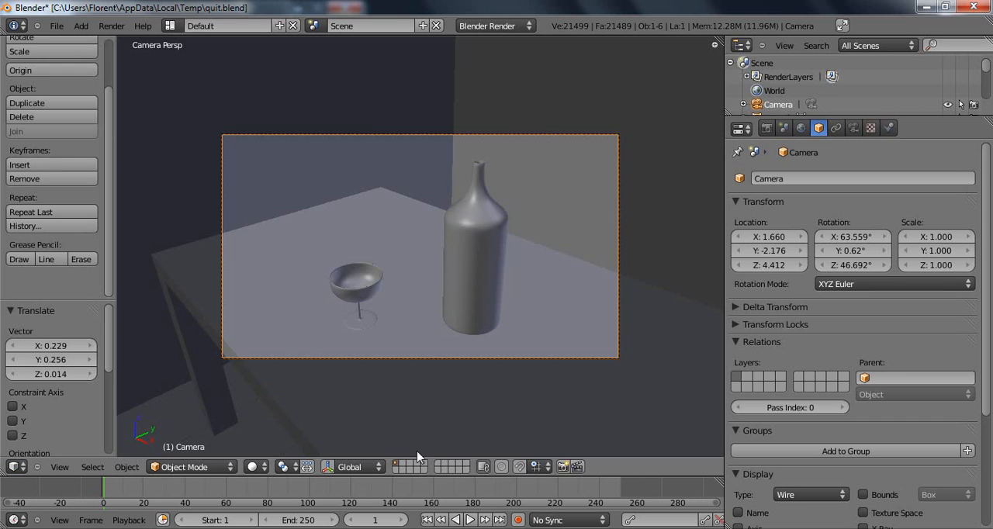
On the third layer in front view, add a mesh circle, rotated 90° about X and moved 5 units along X.
click(410, 470)
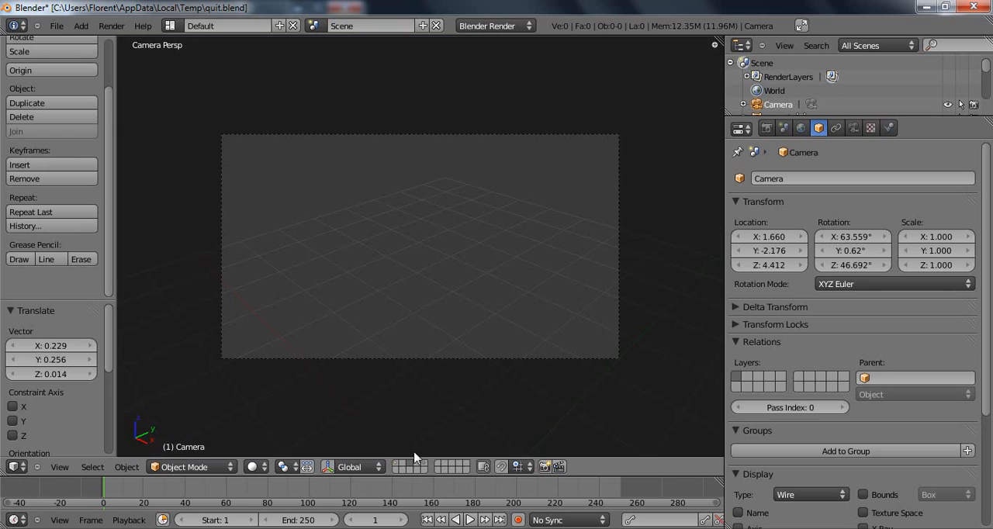
key(KP_1)
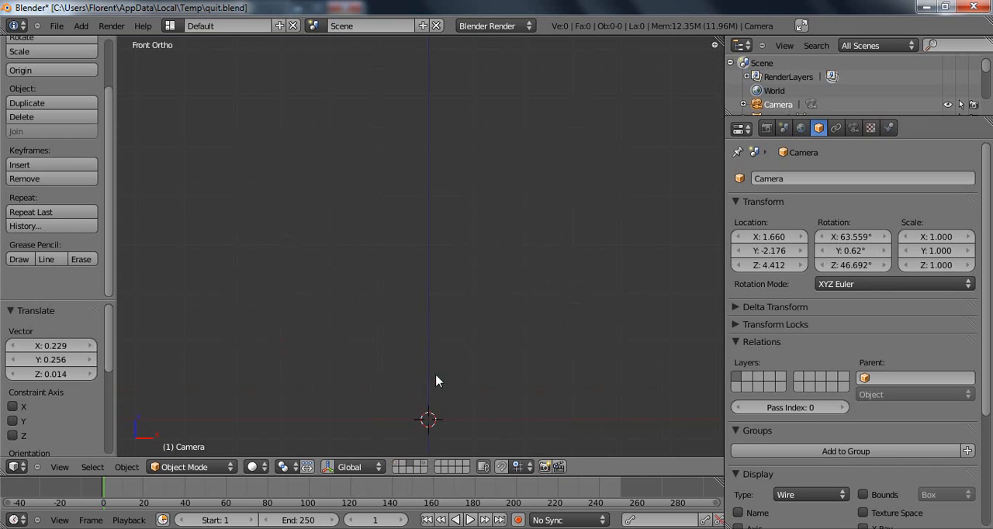
key(shift+a)
mouse_move(464, 318)
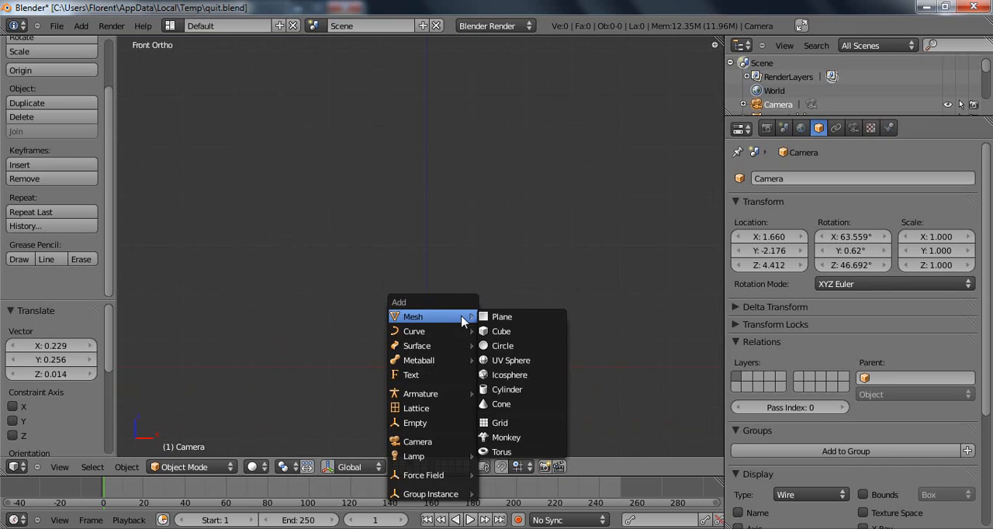
click(531, 348)
text(rx90)
key(Return)
text(gx5)
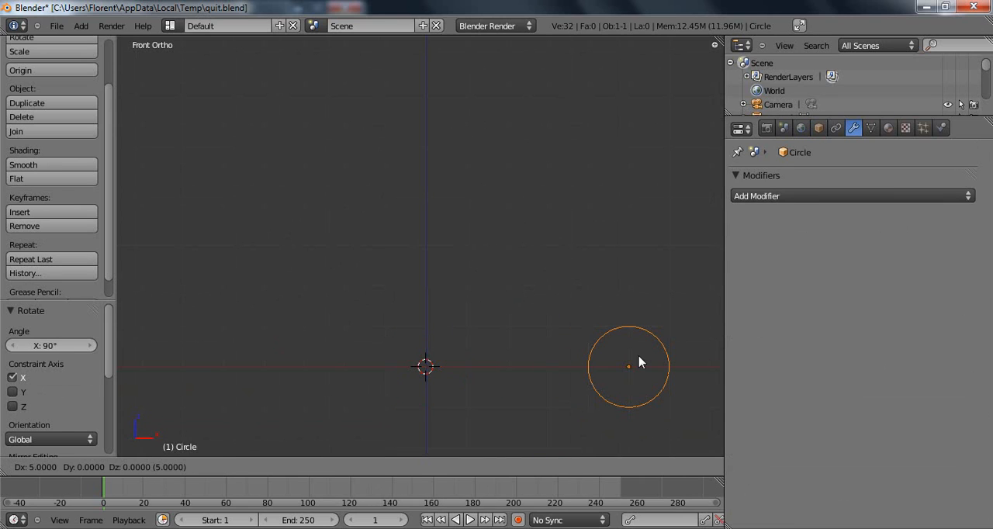
key(Return)
Add a plane inside the circle's mesh, rotate it 90° about X and move it -1 along X.
key(Tab)
key(shift+a)
click(439, 378)
text(rx)
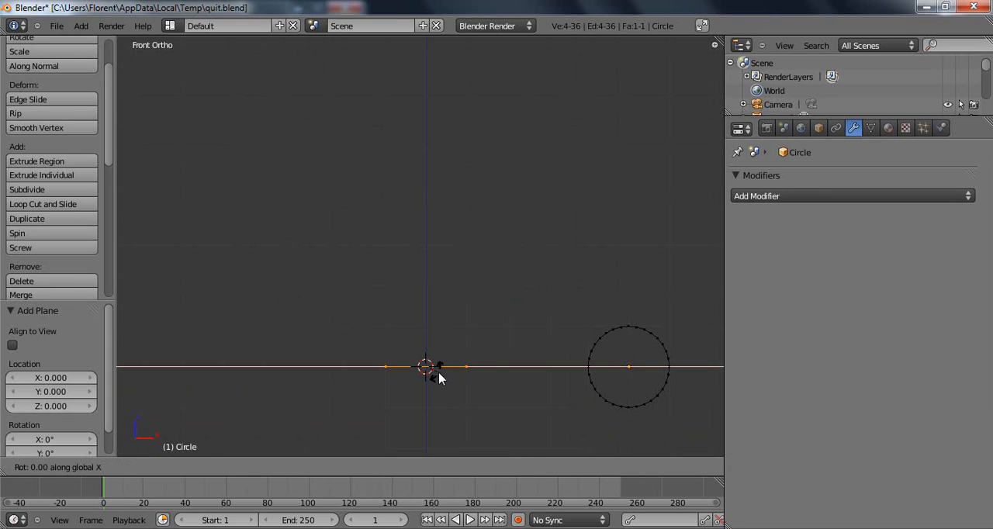
text(90)
key(Return)
key(g)
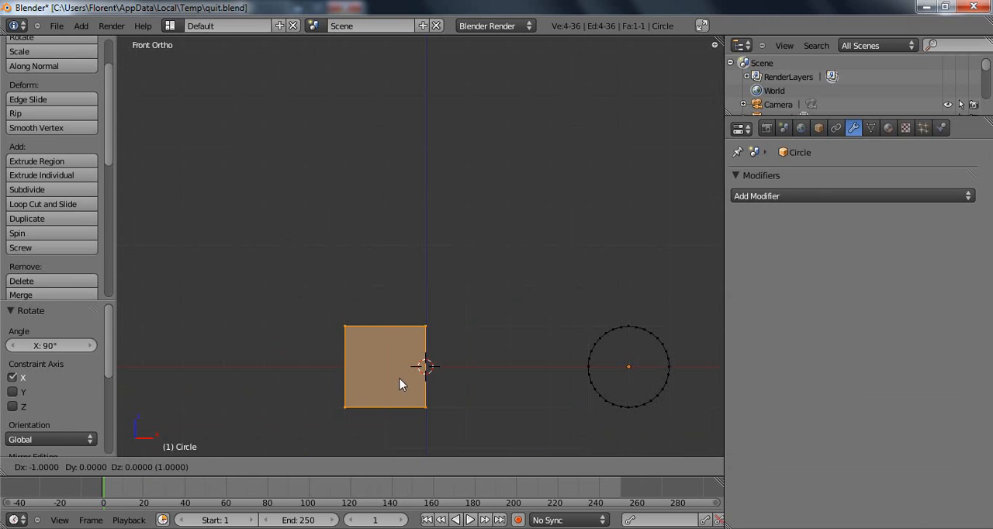
click(401, 383)
Delete the plane's two outer vertices, leaving only the vertical edge on the Z axis.
key(a)
key(b)
drag(342, 307, 369, 431)
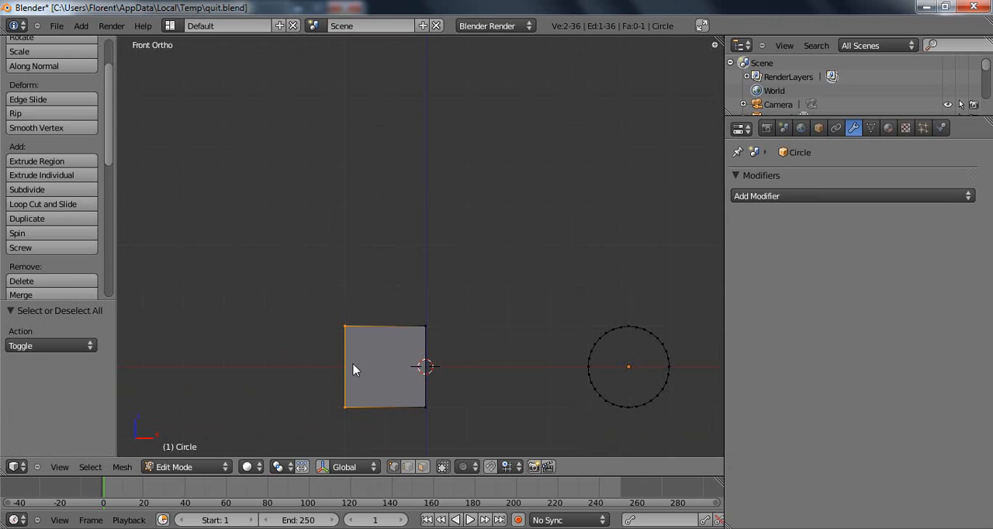
key(x)
click(353, 370)
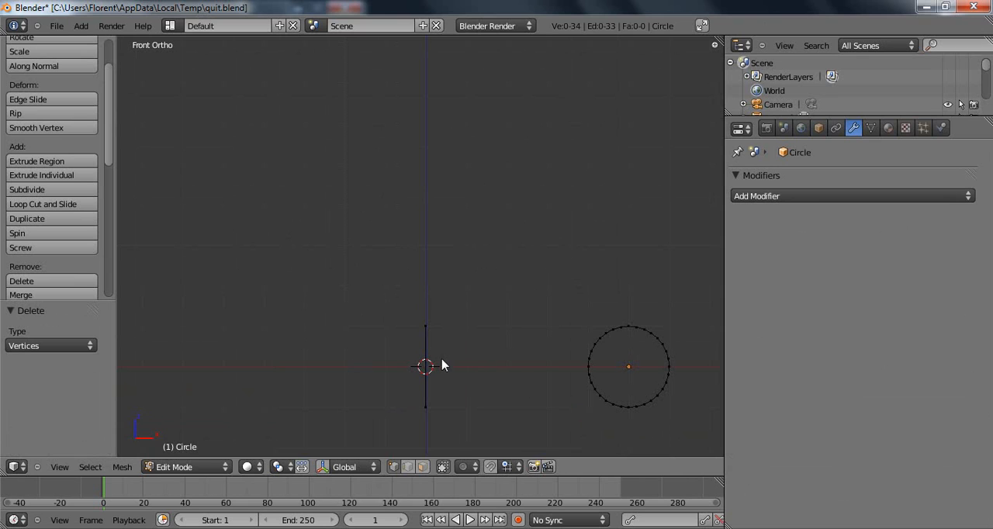
Apply Screw to the whole circle and guide edge in front view, with 20 steps.
shift+middle_drag(493, 320, 473, 290)
shift+middle_drag(497, 215, 482, 227)
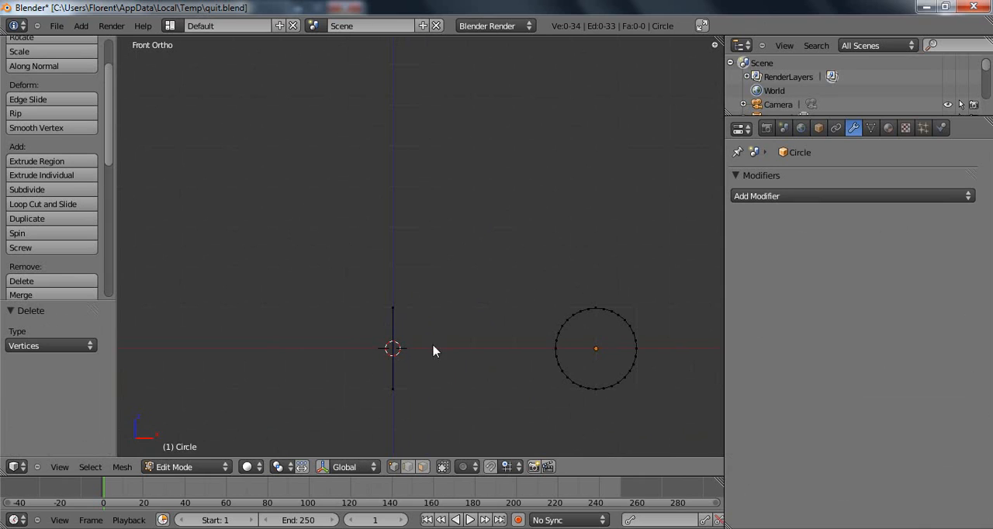
middle_drag(404, 358, 411, 355)
key(KP_1)
shift+middle_drag(445, 330, 459, 296)
key(a)
shift+middle_drag(516, 331, 492, 300)
click(52, 249)
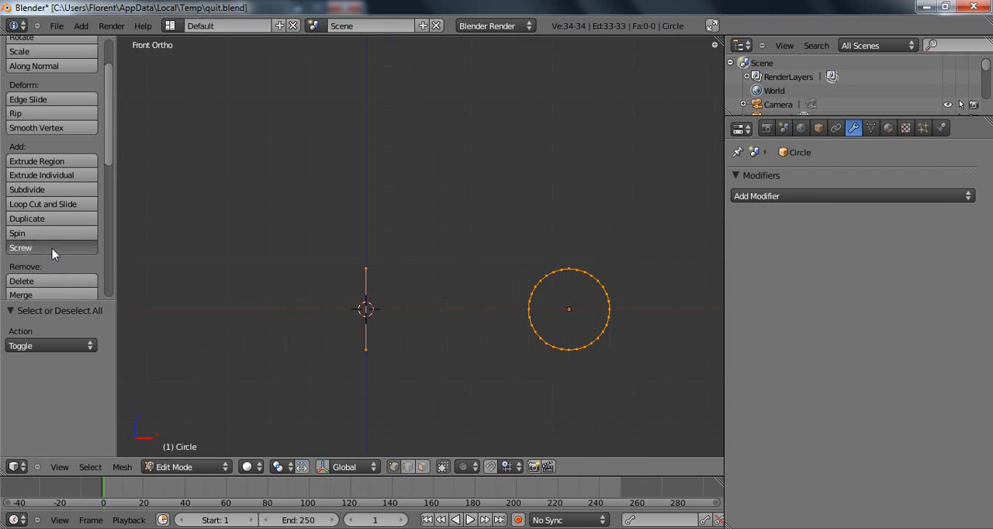
scroll(542, 269, down, 2)
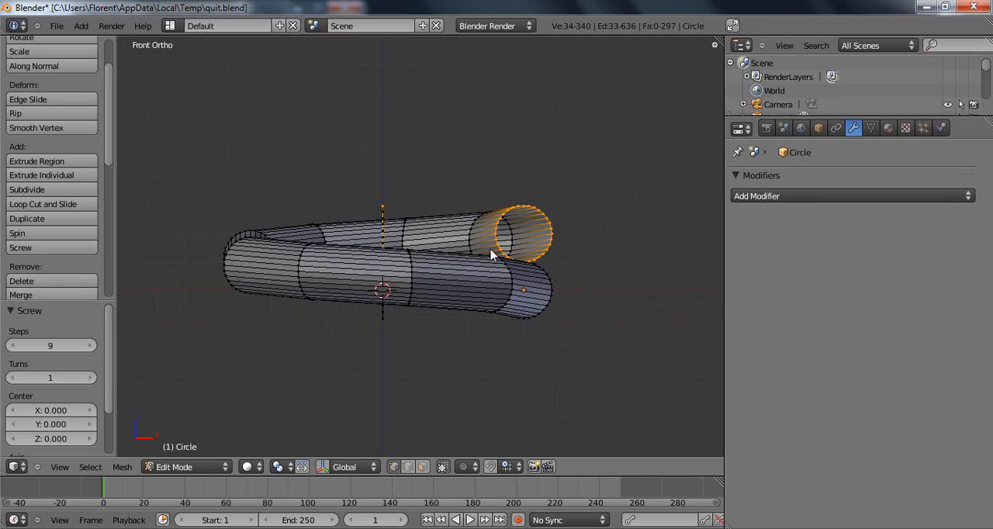
shift+middle_drag(527, 244, 511, 280)
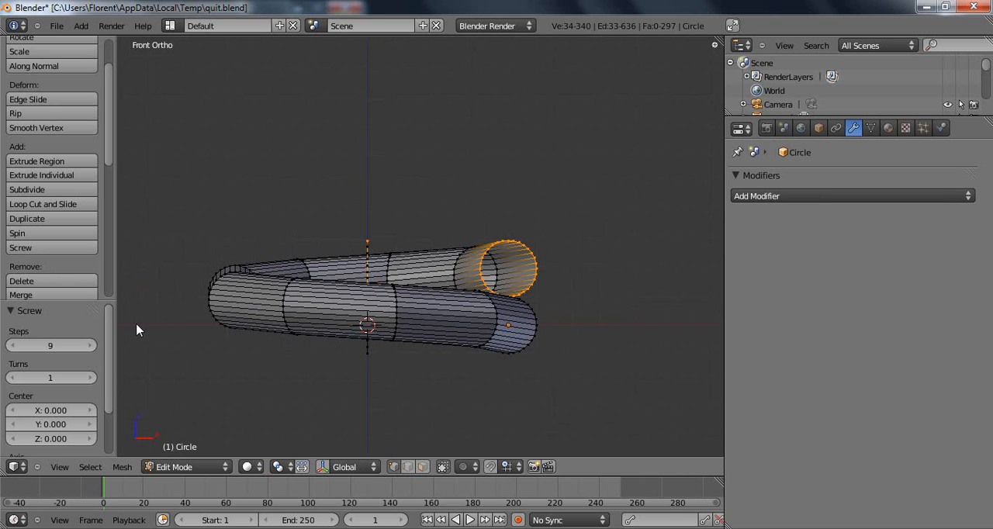
click(72, 345)
text(20)
key(Return)
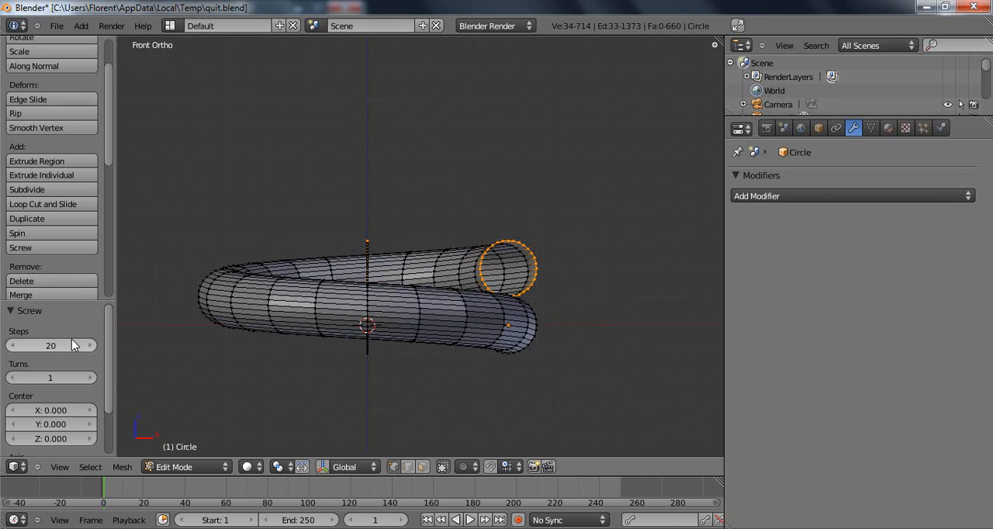
Set the screw operation to 5 turns and check the coil from an angle.
click(51, 378)
text(4)
key(Return)
click(91, 379)
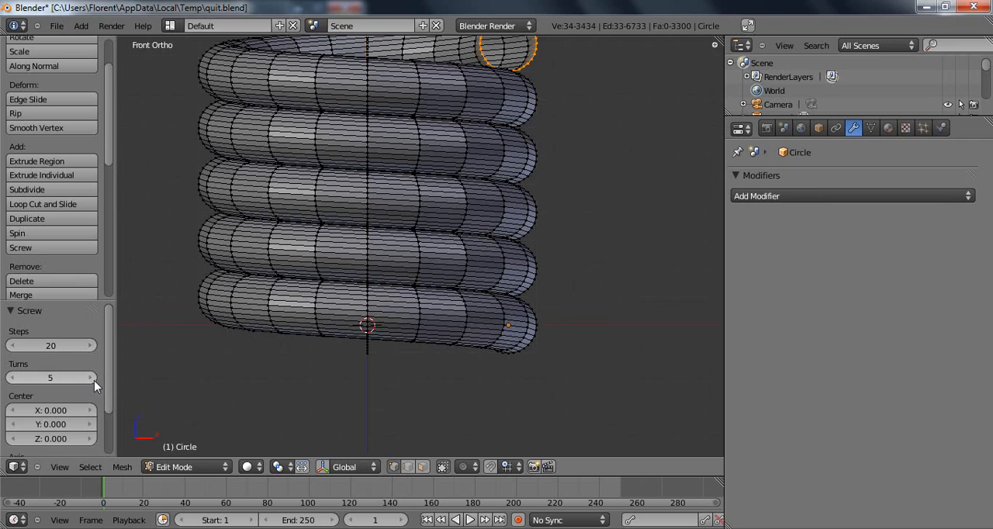
scroll(598, 184, down, 5)
scroll(491, 303, up, 4)
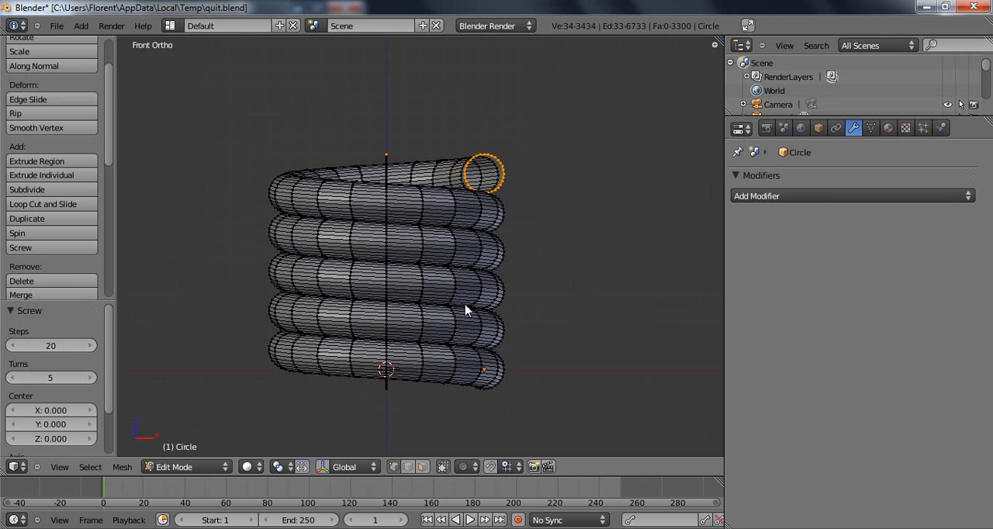
middle_drag(456, 287, 459, 341)
Remove doubles from the entire coil mesh and recalculate its normals.
key(a)
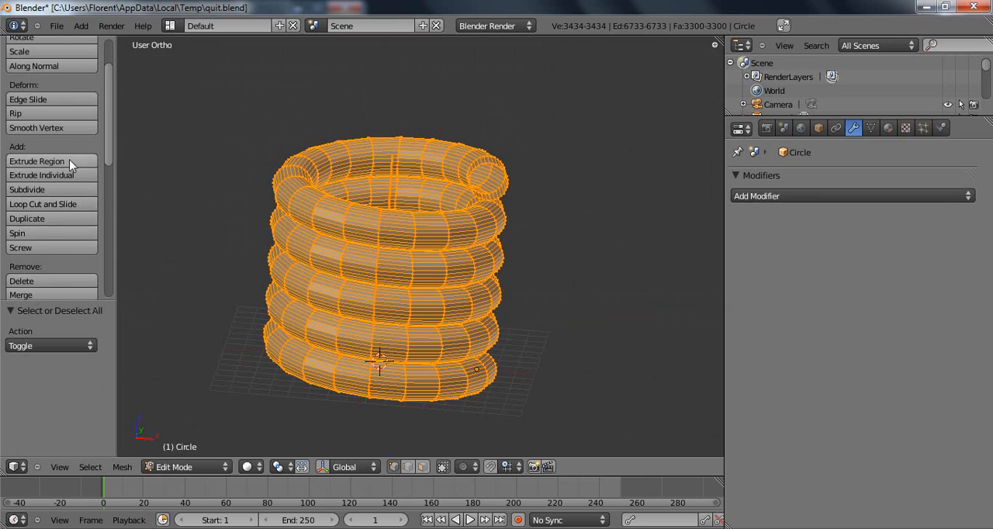
scroll(69, 159, down, 3)
click(66, 222)
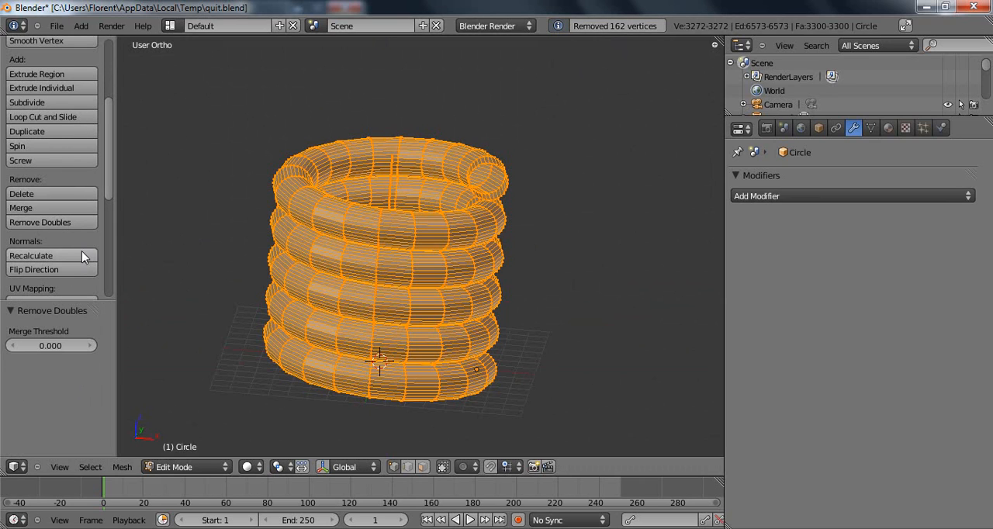
scroll(74, 219, down, 1)
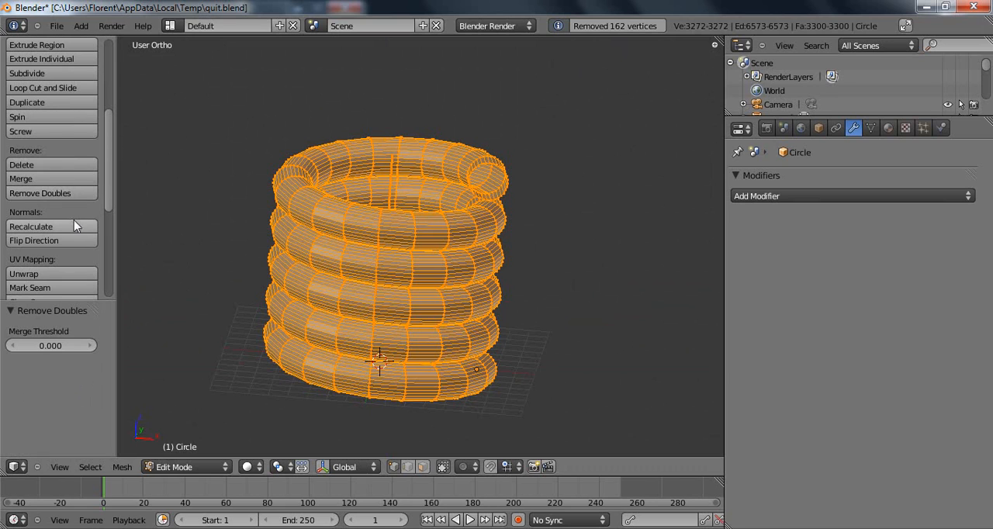
click(75, 226)
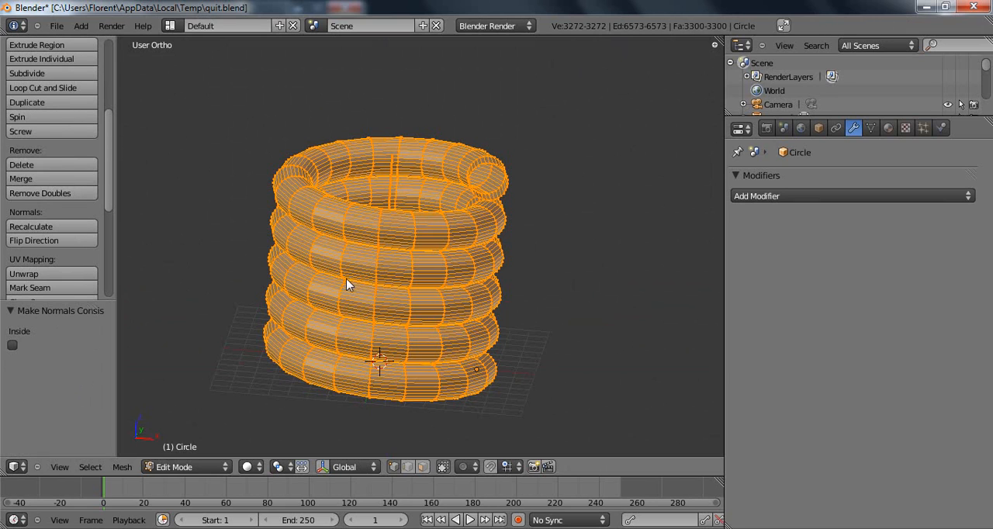
key(Tab)
scroll(392, 278, down, 2)
middle_drag(411, 219, 458, 178)
scroll(402, 217, up, 1)
key(Tab)
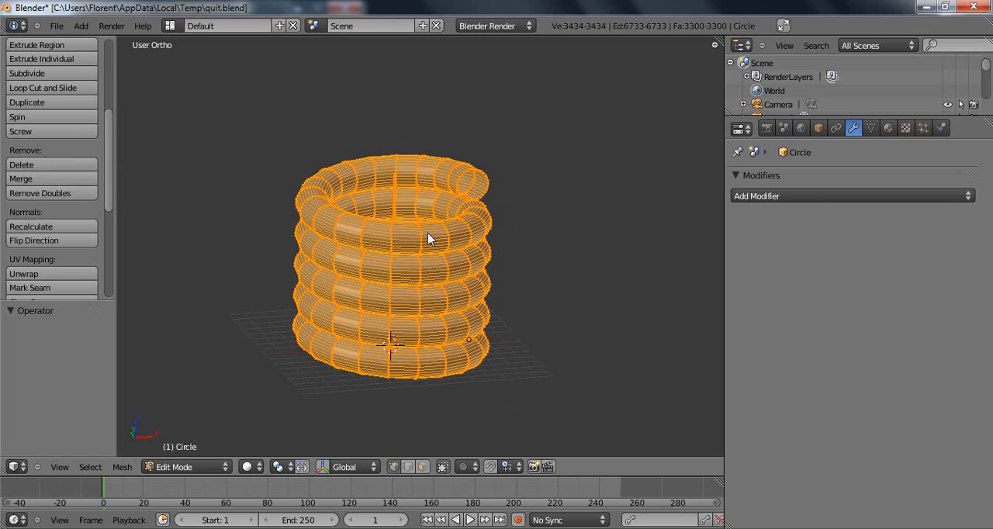
Undo the mesh cleanup and the screw operation, back to the circle and guide edge.
key(ctrl+z)
key(ctrl+z)
key(ctrl+z)
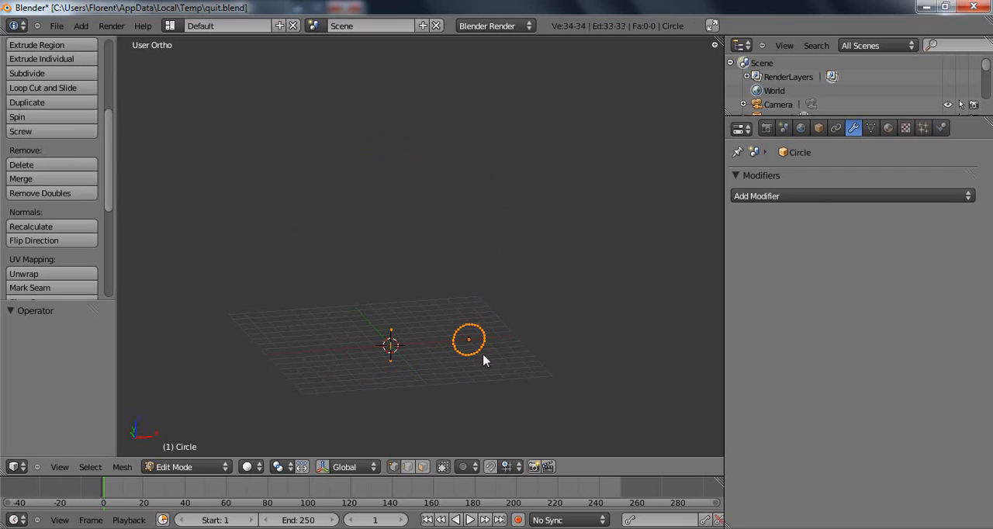
In front view, move the guide edge's upper vertex 2 units up along Z.
key(KP_1)
shift+middle_drag(471, 339, 471, 279)
scroll(476, 286, up, 3)
scroll(454, 240, up, 3)
mouse_move(493, 331)
shift+middle_down()
mouse_move(455, 244)
mouse_move(485, 281)
mouse_move(488, 320)
shift+middle_up()
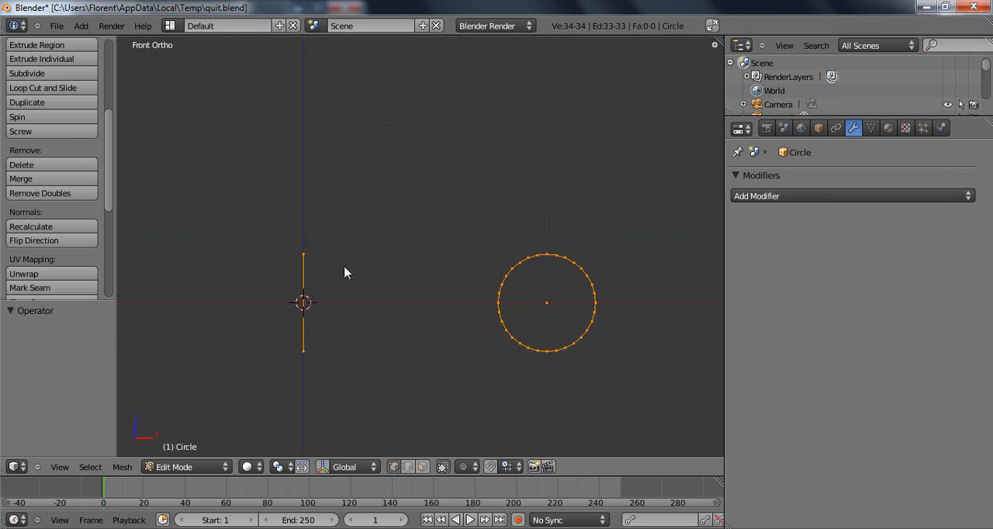
right_click(313, 261)
key(g)
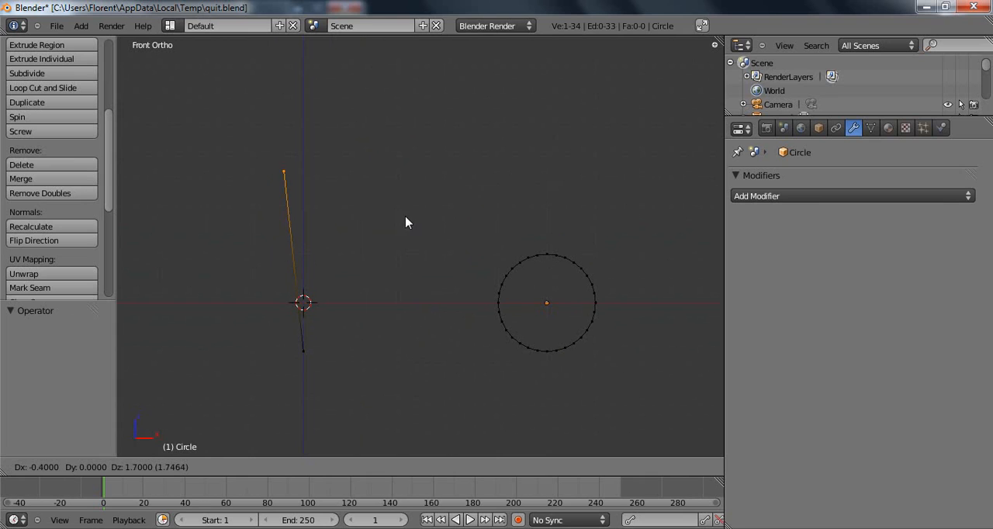
key(Return)
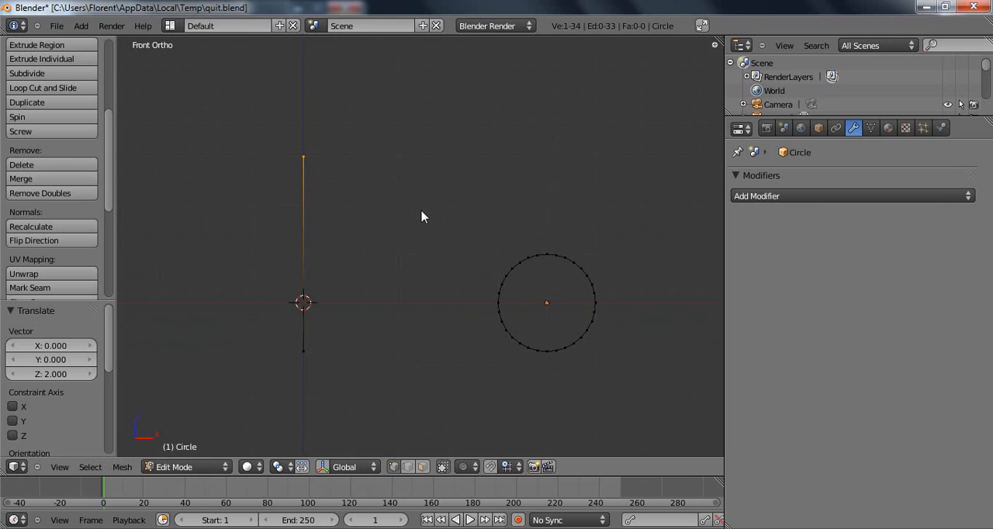
Apply Screw to the circle and lengthened guide edge with 20 steps and 5 turns, then deselect the mesh.
key(a)
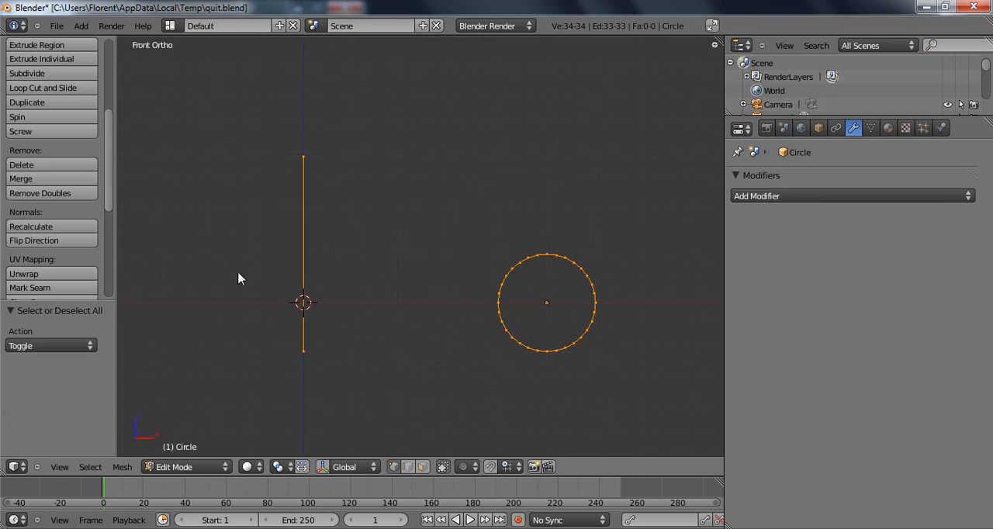
click(69, 134)
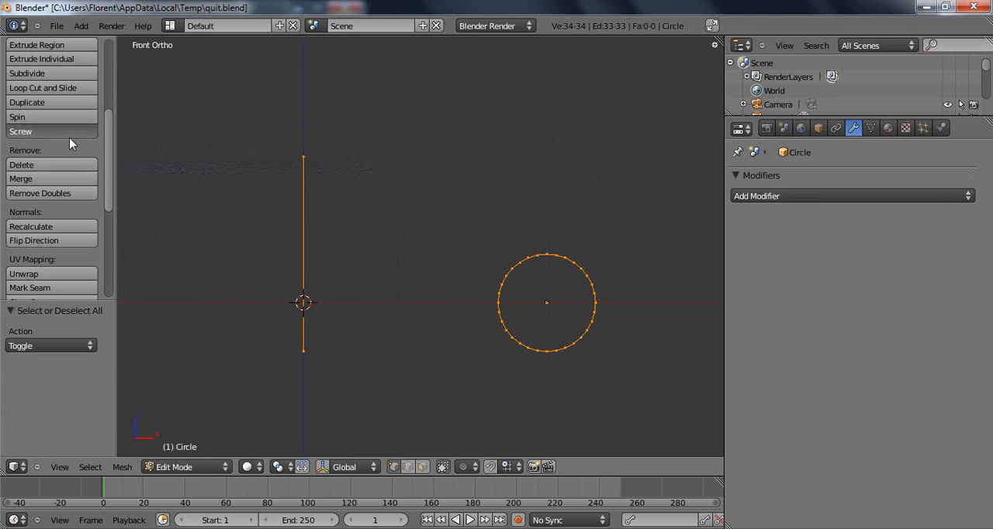
double_click(59, 345)
text(20)
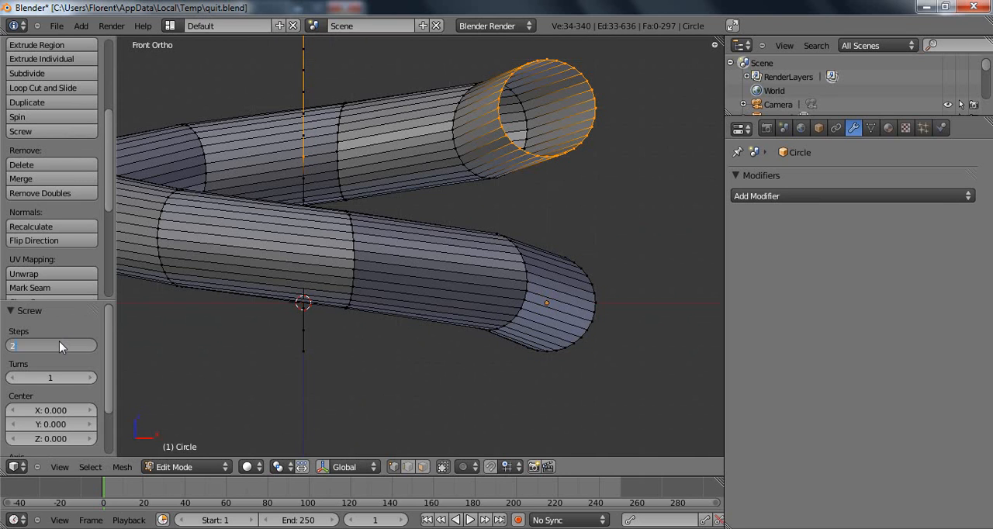
key(Tab)
text(5)
key(Return)
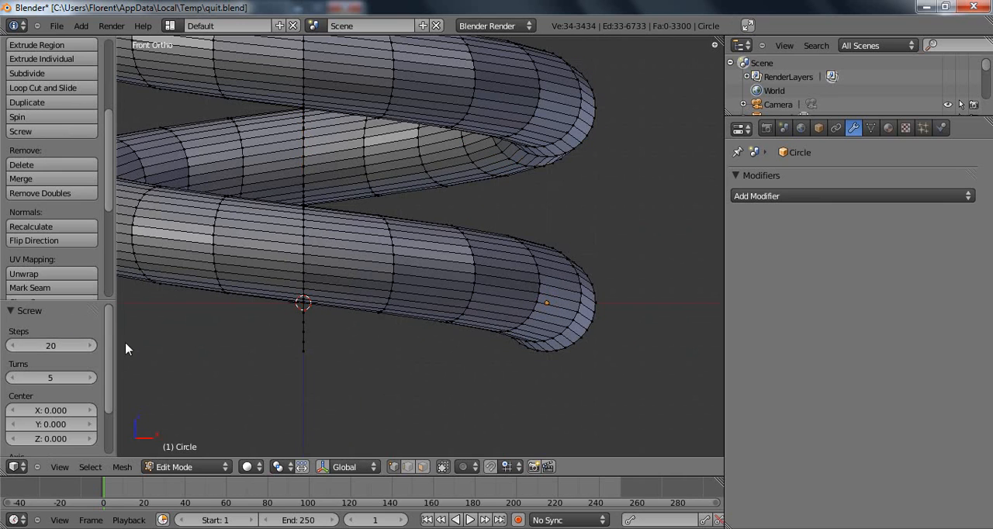
scroll(250, 293, down, 10)
scroll(435, 178, up, 3)
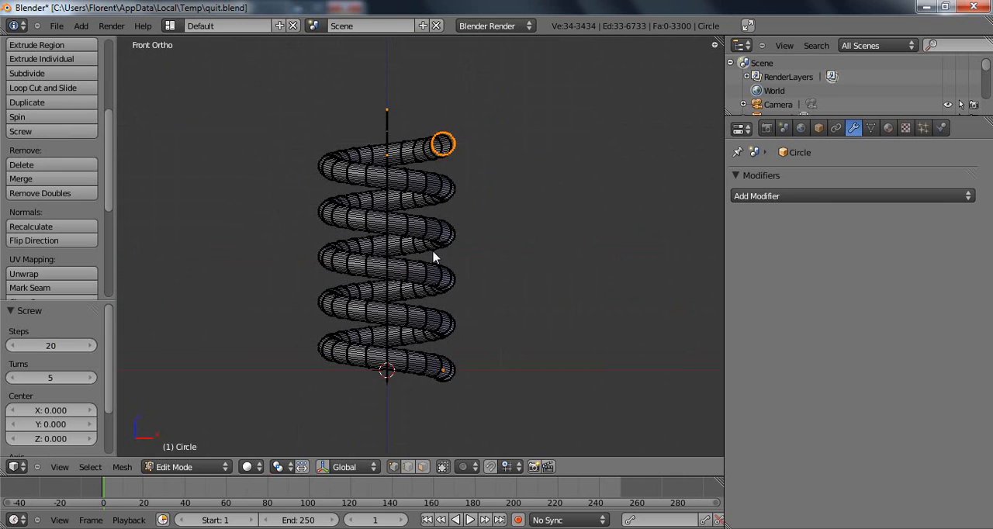
middle_drag(429, 206, 424, 217)
key(a)
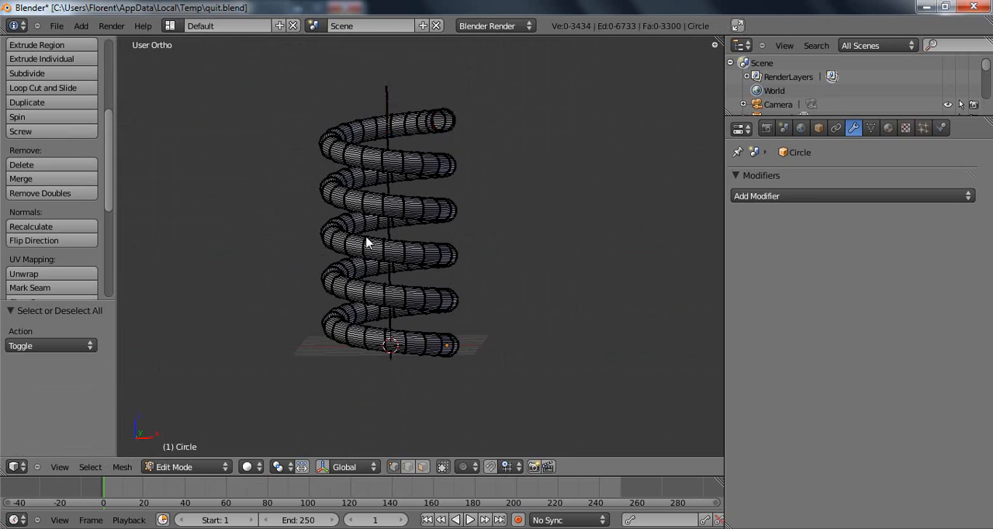
Remove doubles from the lengthened coil's whole mesh, recalculate its normals, and deselect everything.
click(45, 194)
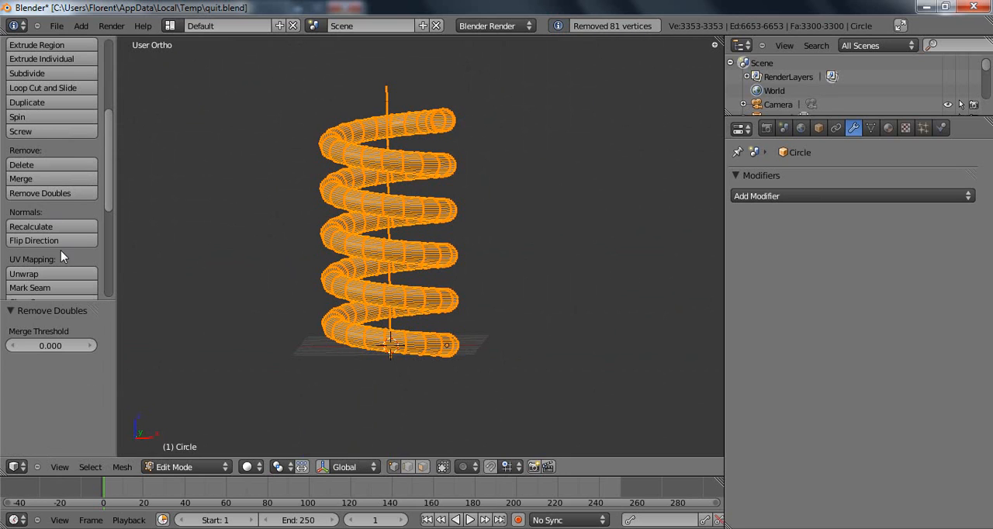
click(34, 227)
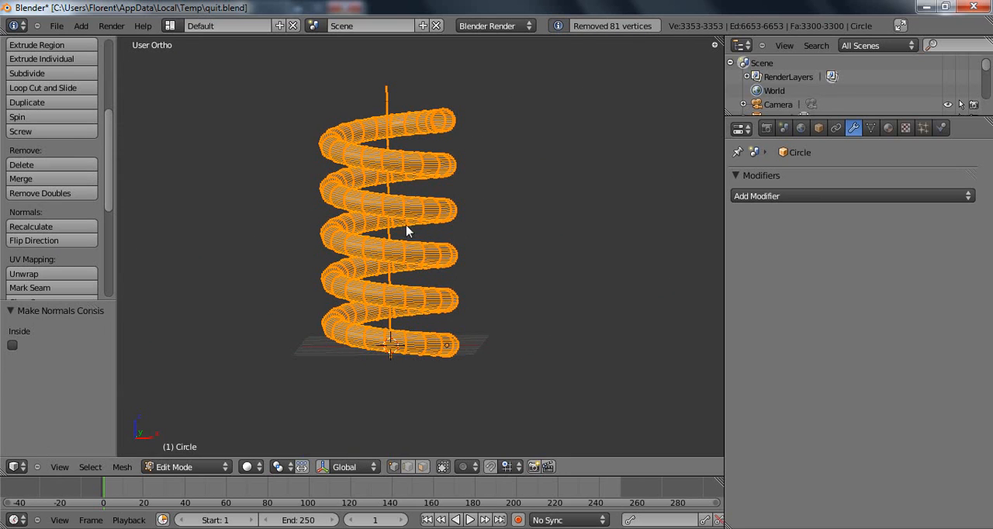
key(a)
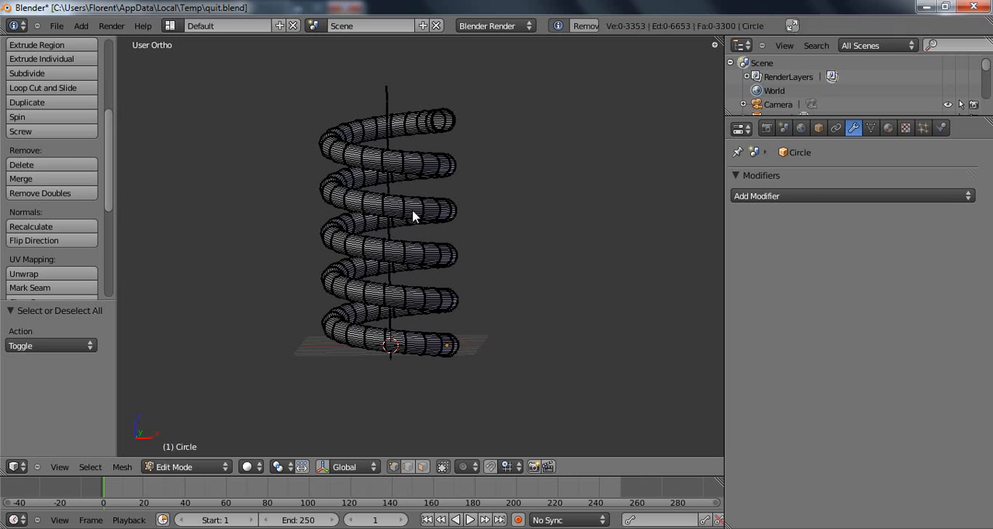
Allow selection of hidden geometry, delete all guide-line vertices along the coil's central axis from top view, and return to Object Mode.
click(443, 467)
key(KP_7)
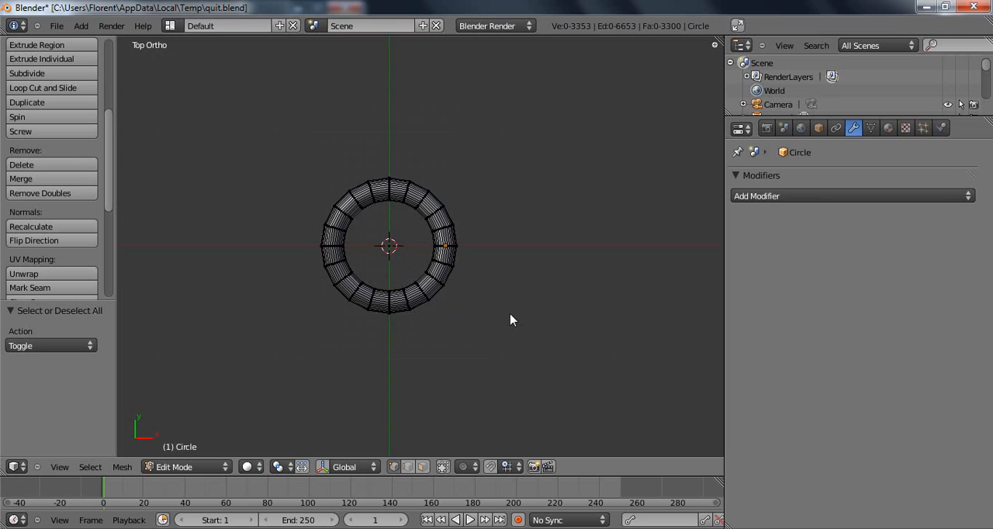
scroll(372, 281, up, 4)
key(b)
drag(354, 231, 389, 275)
middle_drag(406, 277, 415, 230)
key(x)
click(416, 230)
middle_drag(419, 268, 426, 222)
key(Tab)
Add a Subdivision Surface modifier to the coil with 2 view subdivisions and shade it smooth.
scroll(450, 214, down, 4)
click(747, 197)
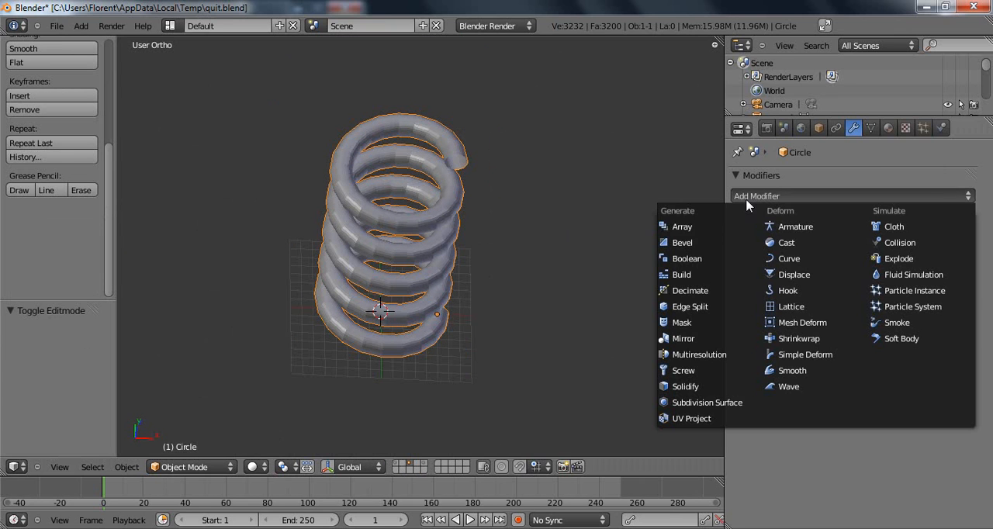
click(703, 402)
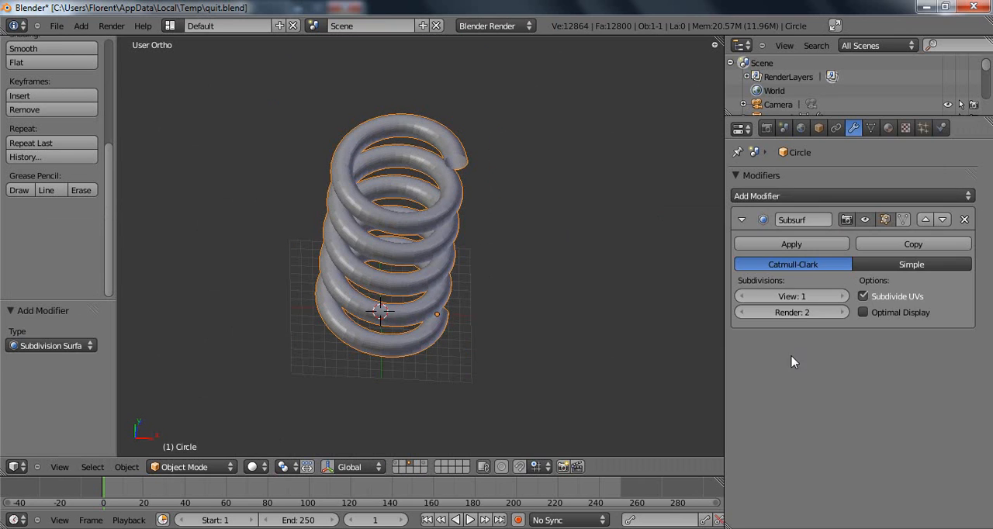
click(841, 298)
scroll(48, 102, up, 2)
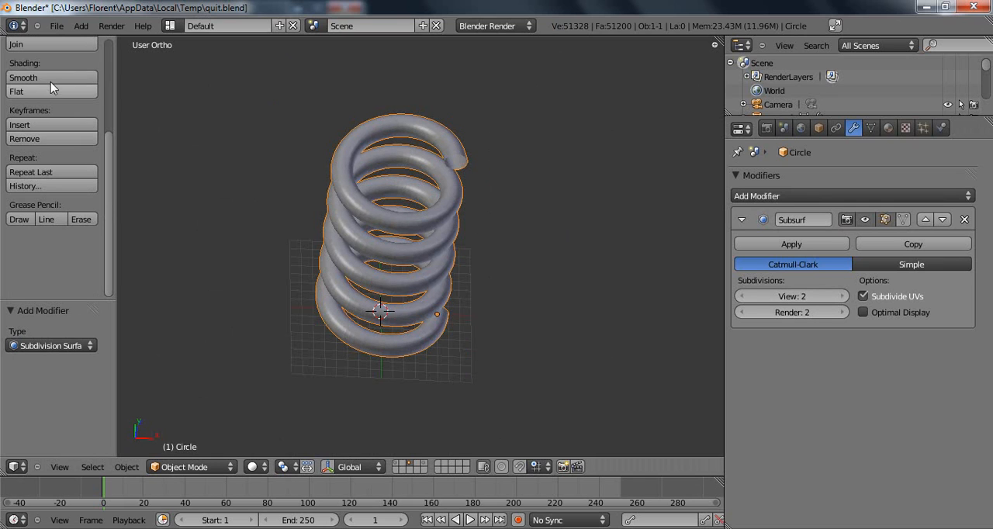
click(55, 78)
middle_drag(377, 250, 355, 164)
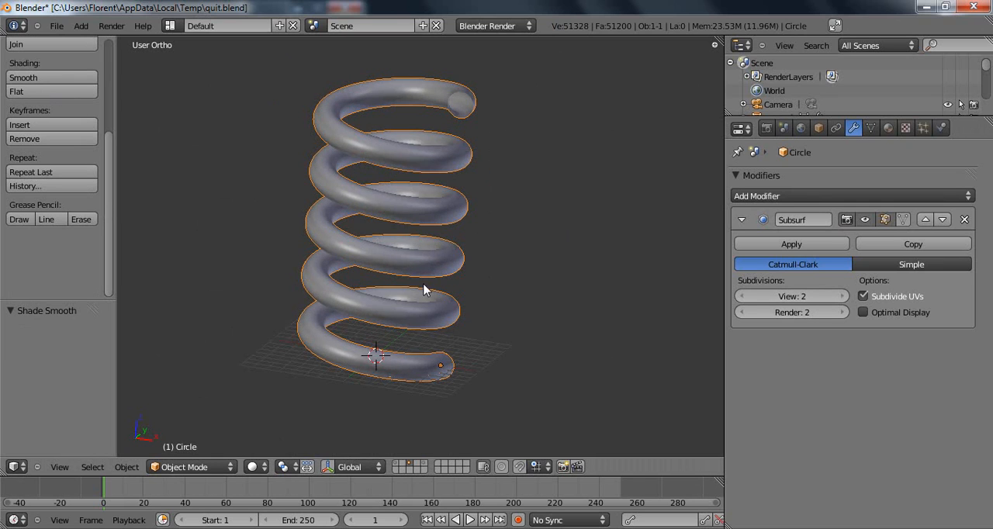
middle_drag(424, 288, 407, 225)
middle_drag(468, 149, 479, 235)
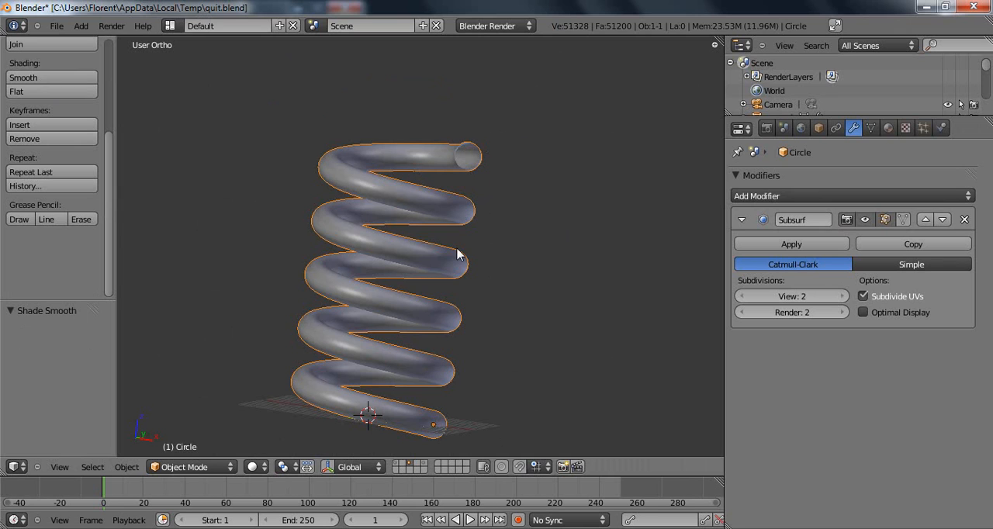
shift+middle_drag(443, 236, 412, 220)
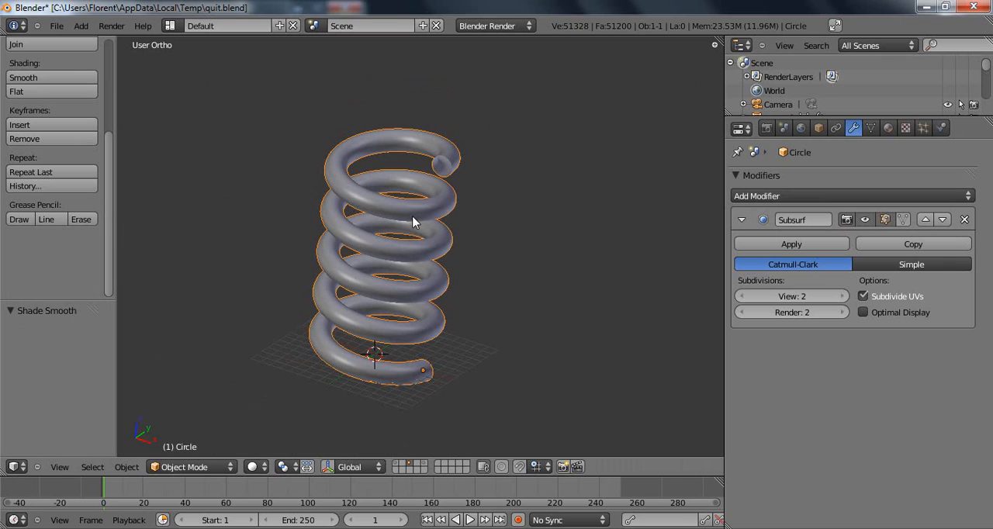
scroll(424, 244, up, 2)
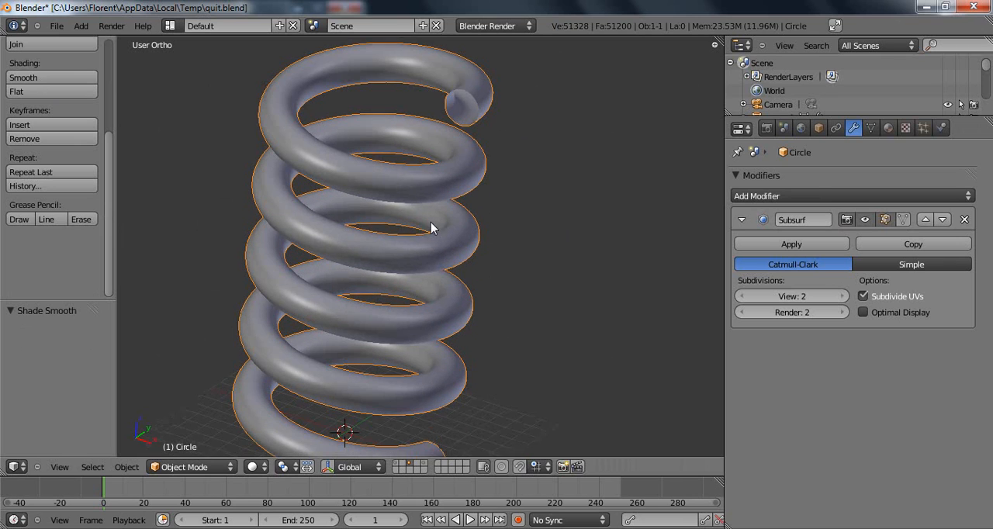
scroll(432, 225, down, 2)
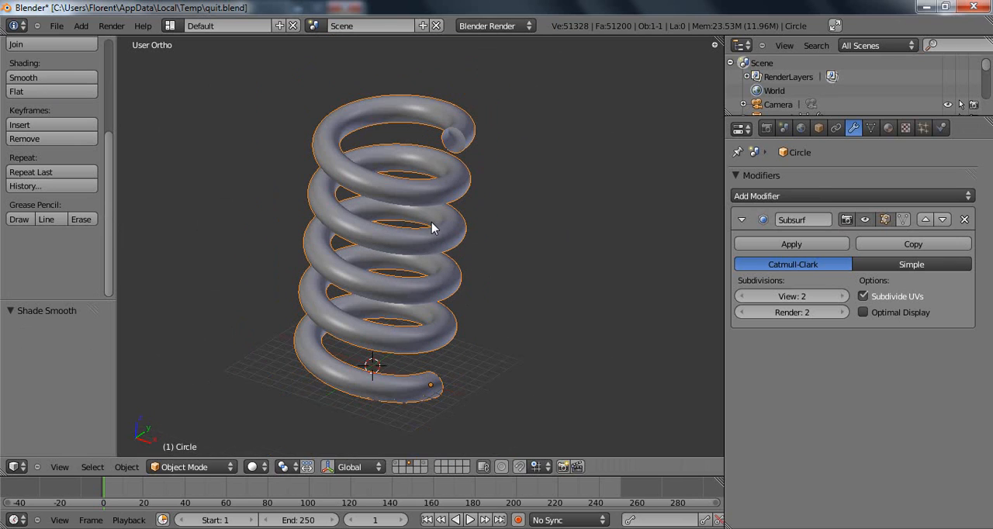
Show only the fifth layer, holding the open angled profile, in front view.
click(425, 469)
key(KP_1)
shift+middle_drag(383, 375, 387, 268)
scroll(387, 267, up, 4)
shift+middle_drag(366, 300, 424, 224)
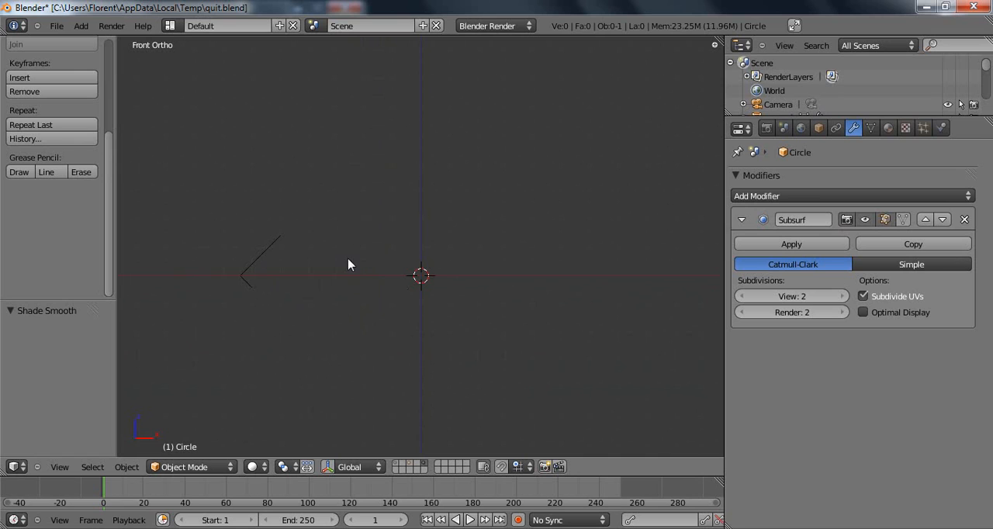
Apply Screw to the entire open angled profile around the 3D cursor with 15 steps.
right_click(256, 271)
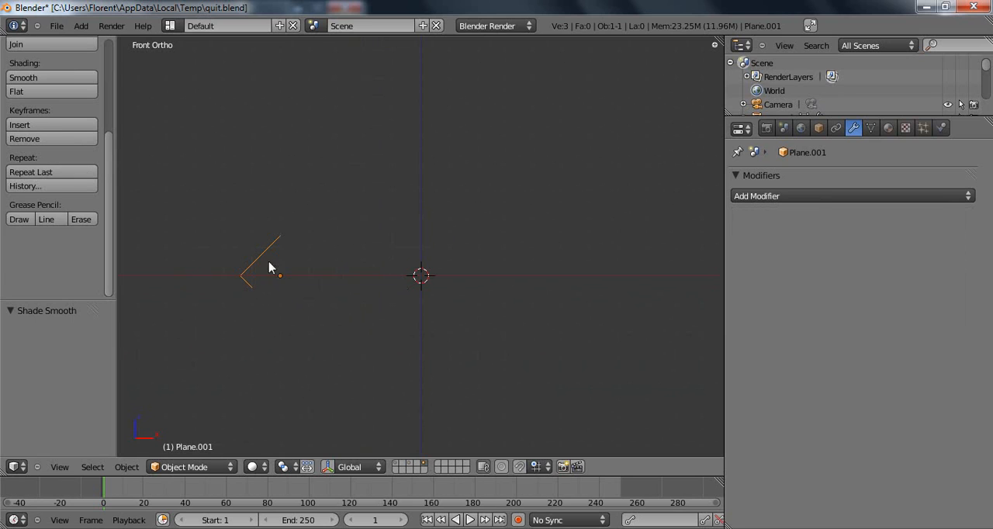
key(Tab)
key(a)
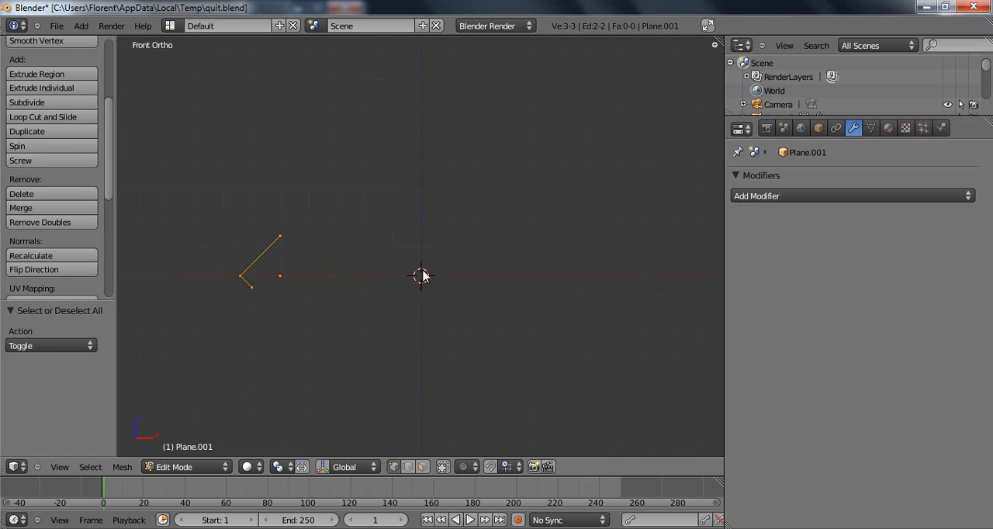
click(48, 164)
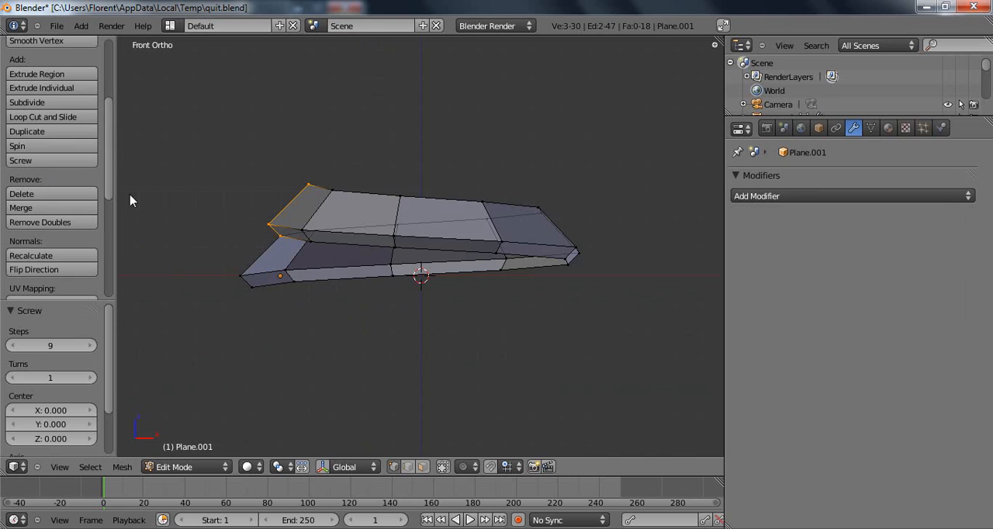
click(82, 348)
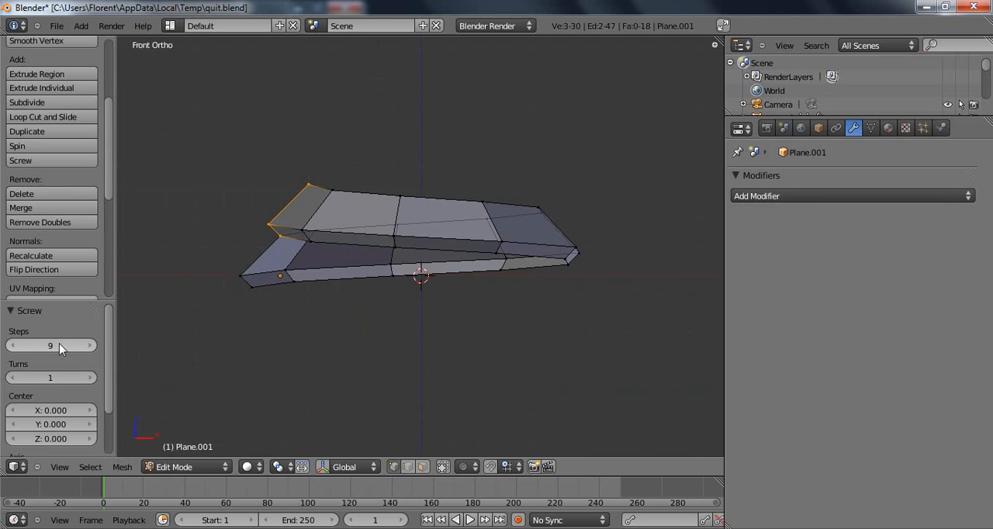
text(15)
key(Return)
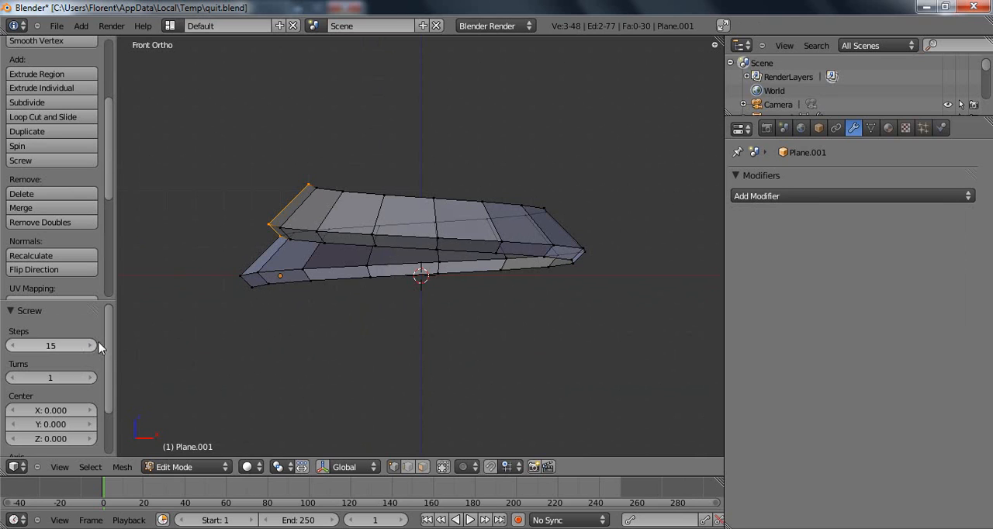
Set the angled profile's Screw operation to 5 turns.
scroll(85, 364, down, 1)
click(89, 350)
click(91, 351)
click(93, 352)
click(93, 352)
Limit selection to visible geometry and inspect the spiralling cone from several sides.
shift+middle_drag(446, 184, 366, 363)
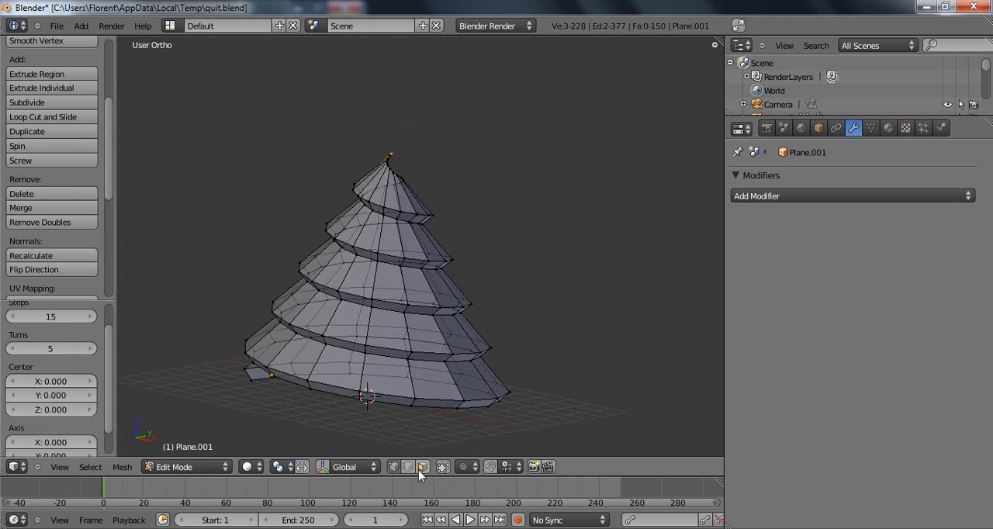
click(443, 467)
middle_drag(403, 404, 394, 279)
shift+middle_drag(488, 323, 416, 229)
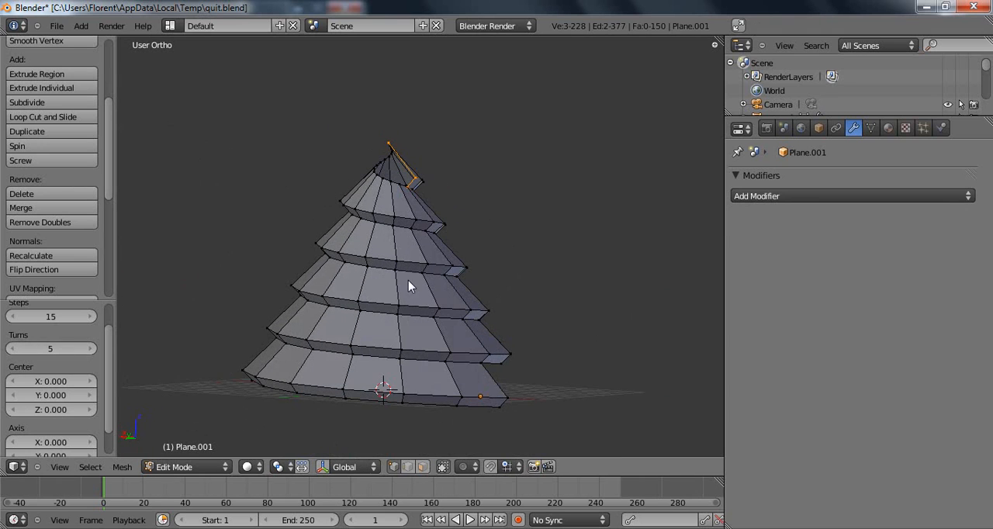
middle_drag(409, 275, 464, 268)
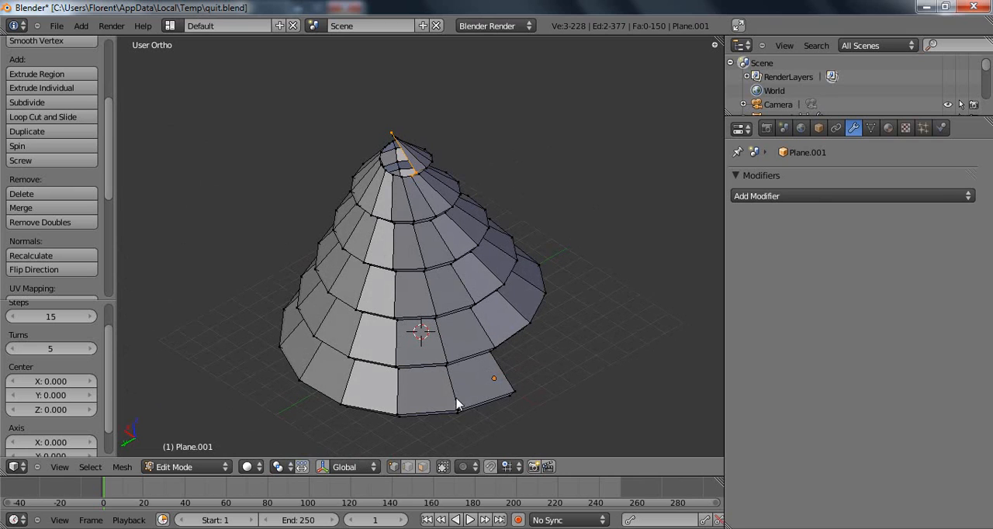